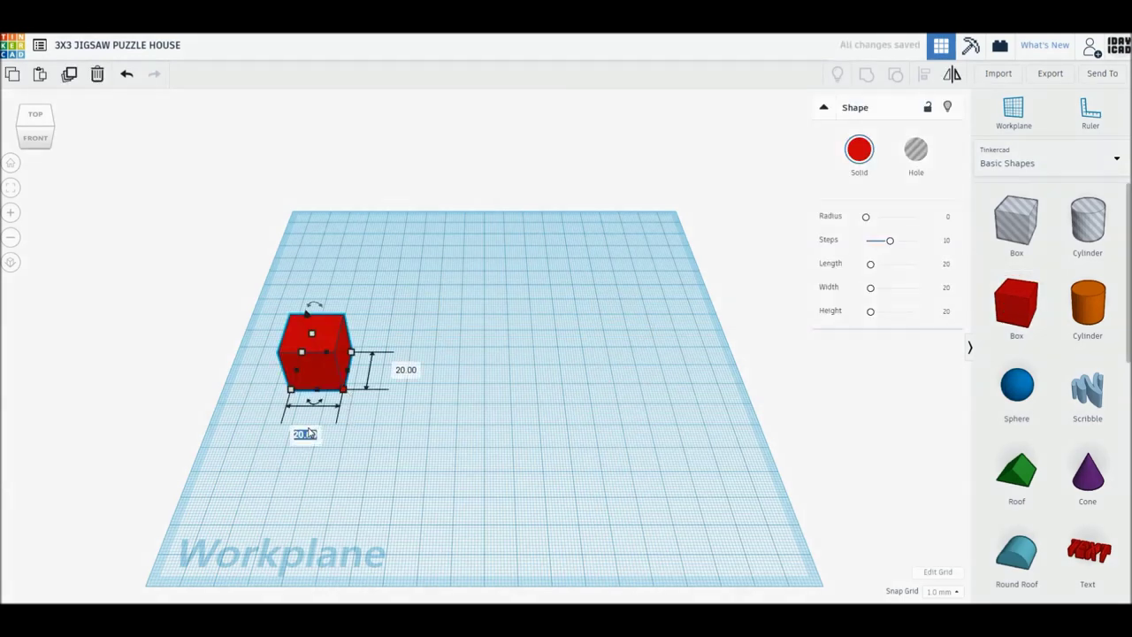
# Resize the red box to 60 by 60 by 2 mm, correcting the mistyped 90 width
pyautogui.write('60')
pyautogui.press('Return')
pyautogui.write('90')
pyautogui.press('Return')
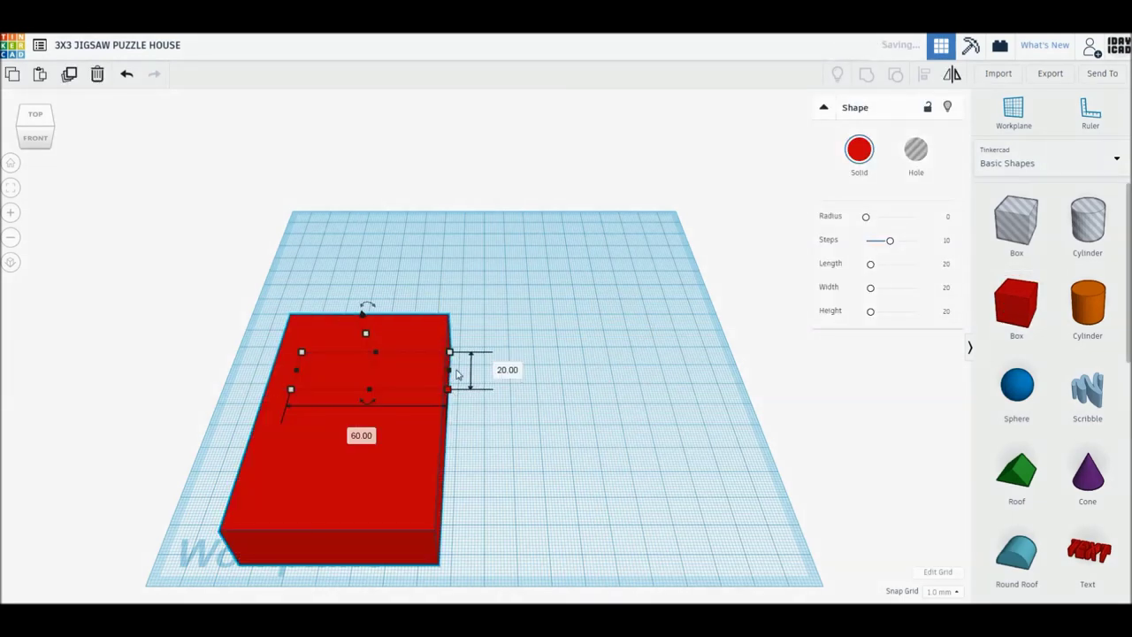
pyautogui.write('60')
pyautogui.press('Return')
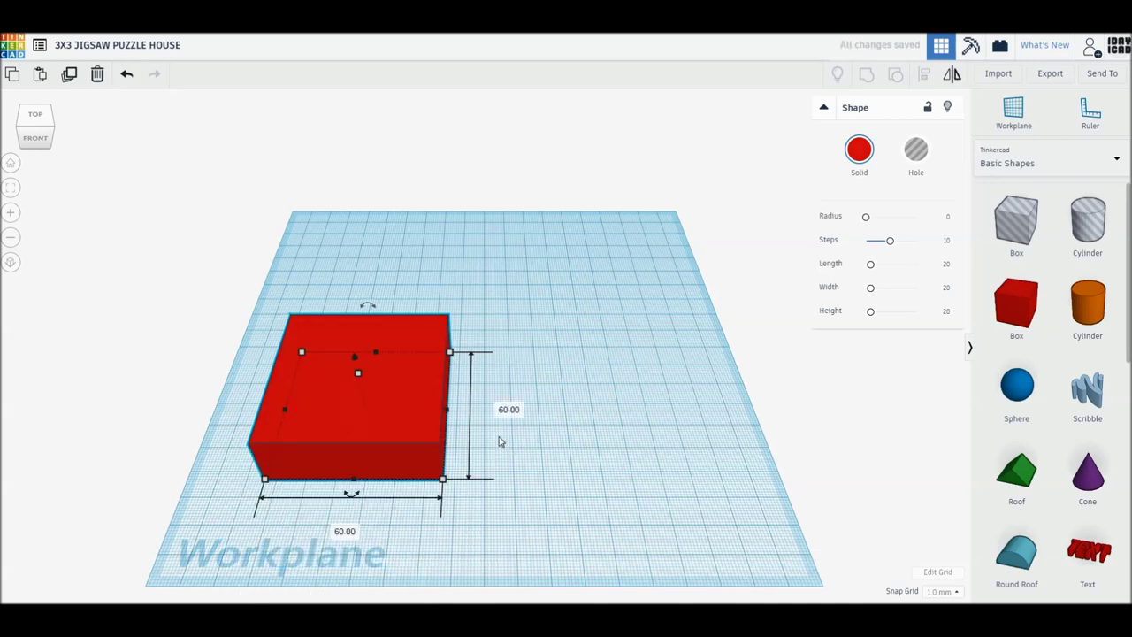
pyautogui.press('Return')
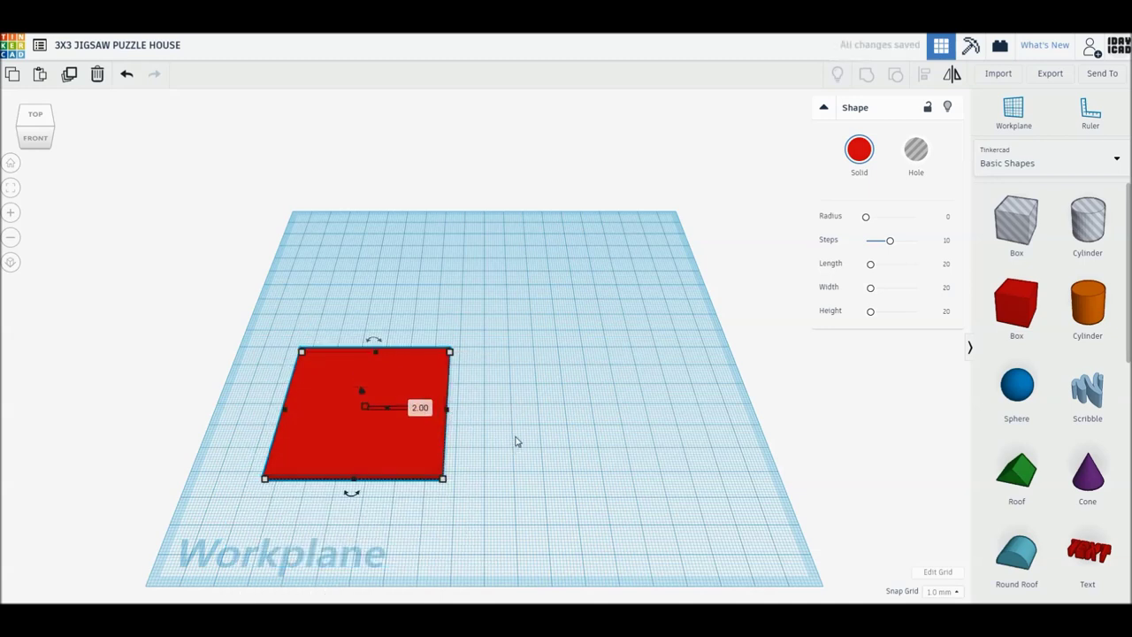
pyautogui.click(513, 440)
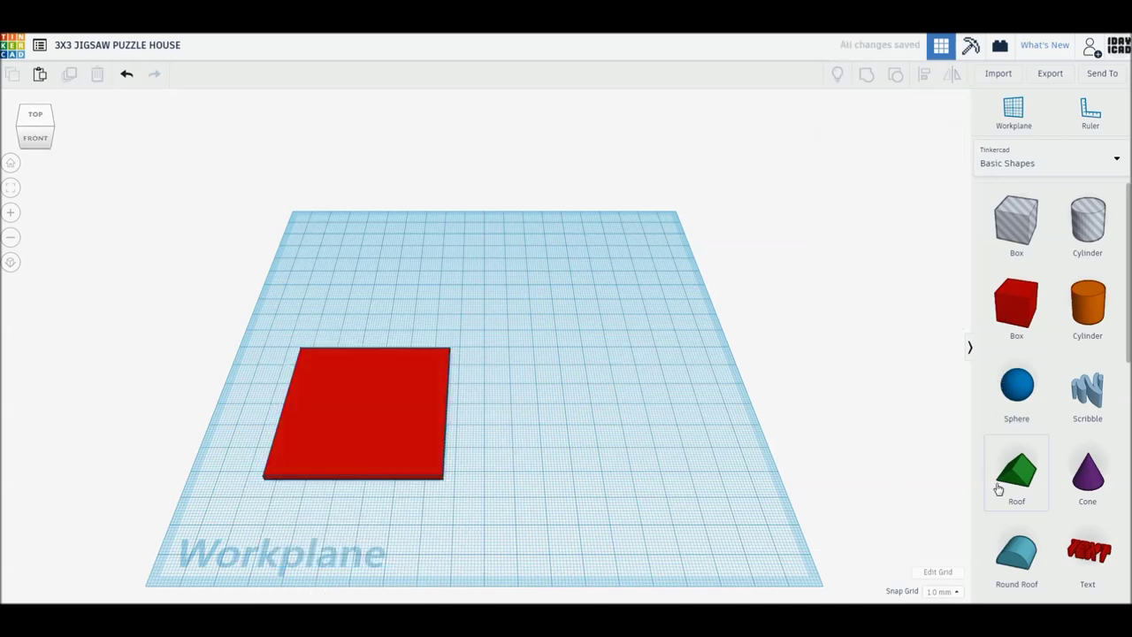
# Add a roof shape beside the plate and rotate it a quarter turn onto its side
pyautogui.moveTo(987, 492); pyautogui.dragTo(606, 435)
pyautogui.moveTo(607, 434); pyautogui.dragTo(674, 356, button='right')
pyautogui.moveTo(675, 358); pyautogui.dragTo(650, 365)
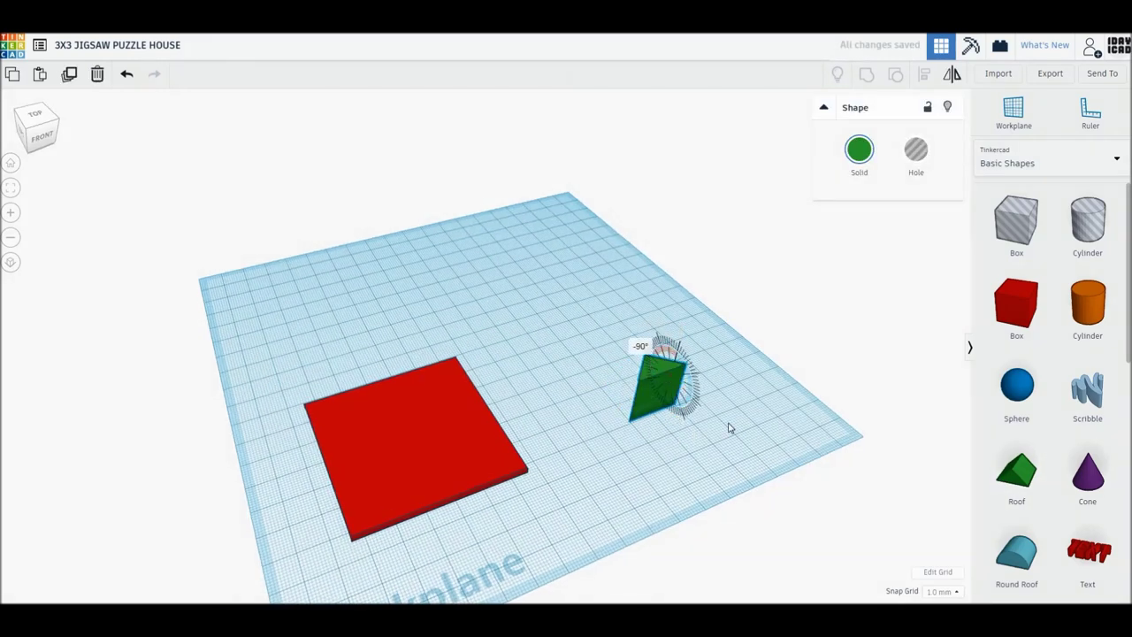
pyautogui.moveTo(755, 461); pyautogui.dragTo(844, 453, button='right')
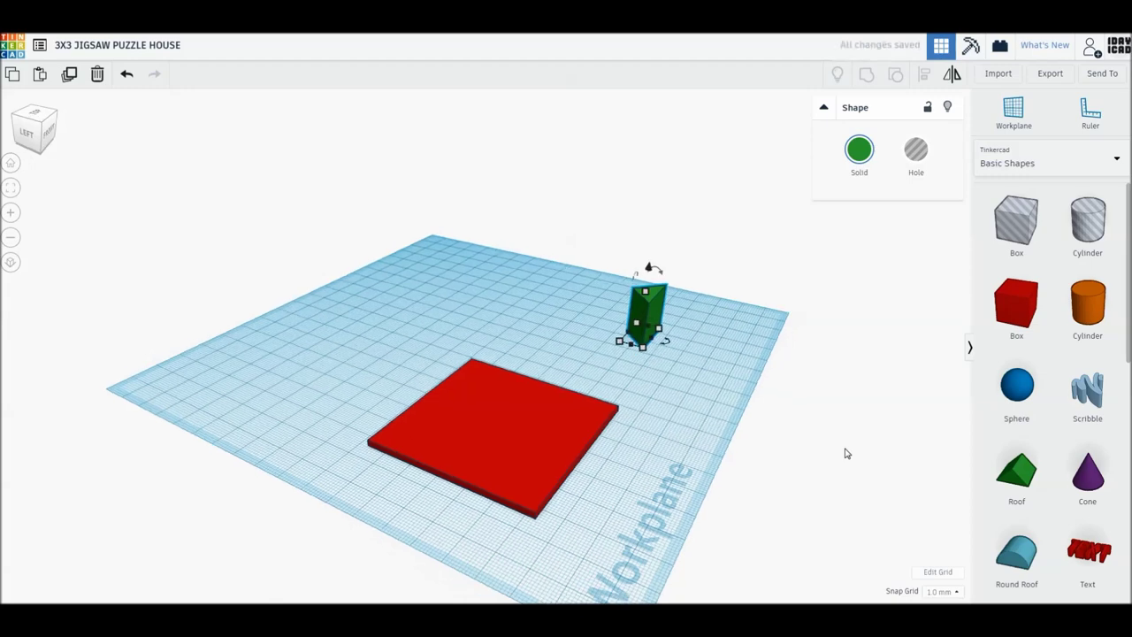
pyautogui.moveTo(712, 409)
pyautogui.mouseDown(button='right')
pyautogui.moveTo(509, 438)
pyautogui.moveTo(519, 455)
pyautogui.mouseUp(button='right')
# Switch to top orthographic view, reposition the roof, and add a red box beneath it
pyautogui.click(35, 117)
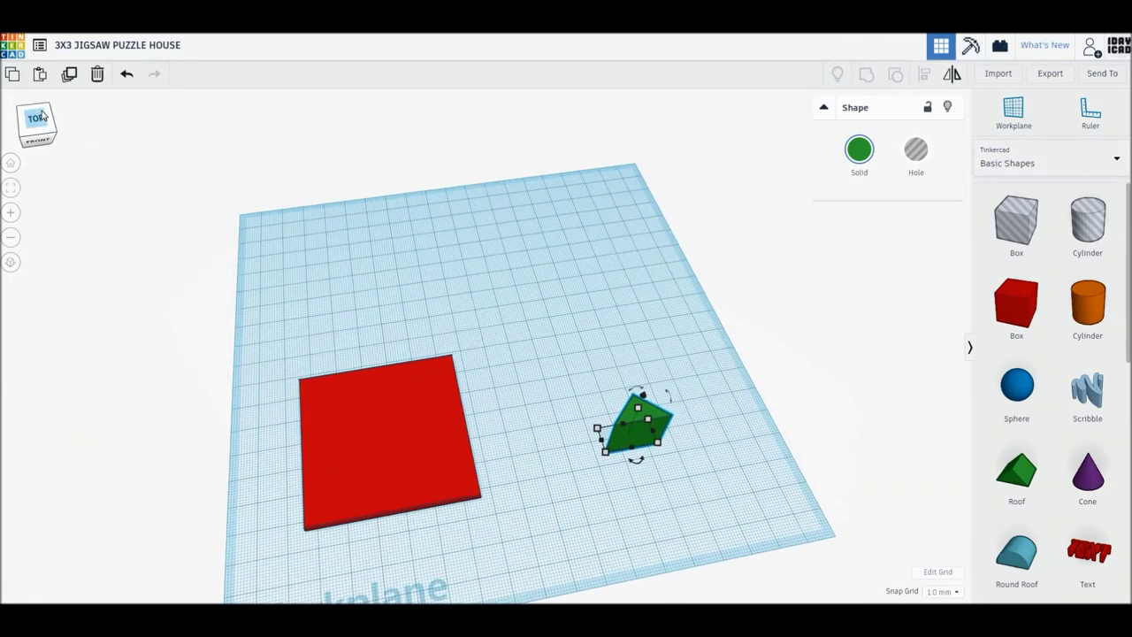
pyautogui.click(11, 261)
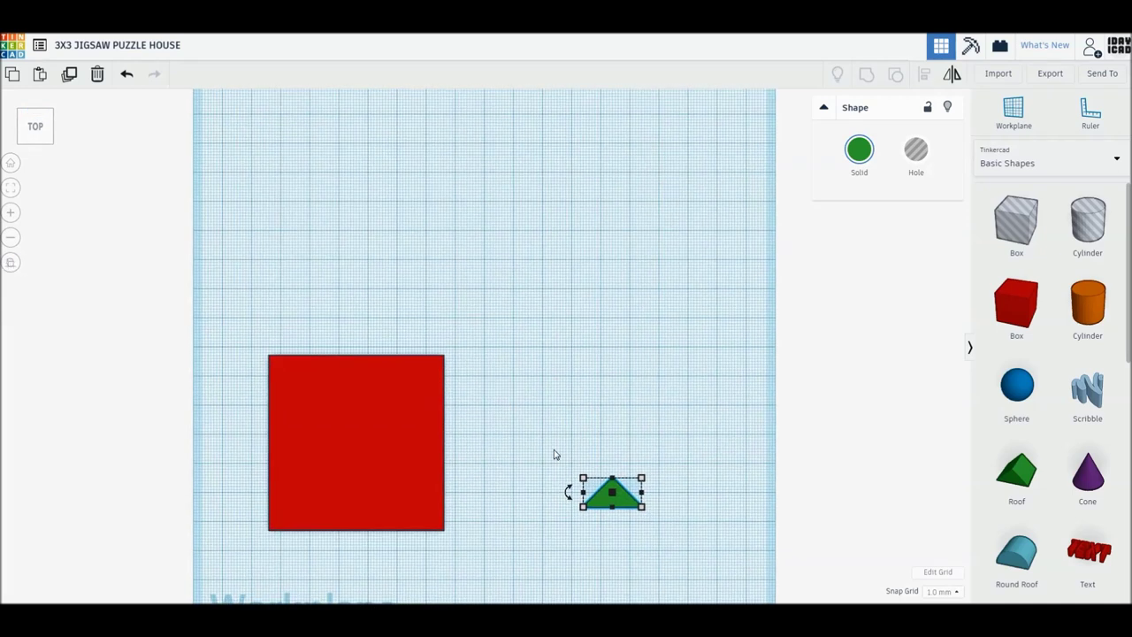
pyautogui.moveTo(629, 496); pyautogui.dragTo(587, 401)
pyautogui.scroll(2, 436, 393)
pyautogui.moveTo(1017, 305)
pyautogui.mouseDown()
pyautogui.moveTo(500, 388)
pyautogui.moveTo(504, 418)
pyautogui.mouseUp()
pyautogui.scroll(2, 503, 419)
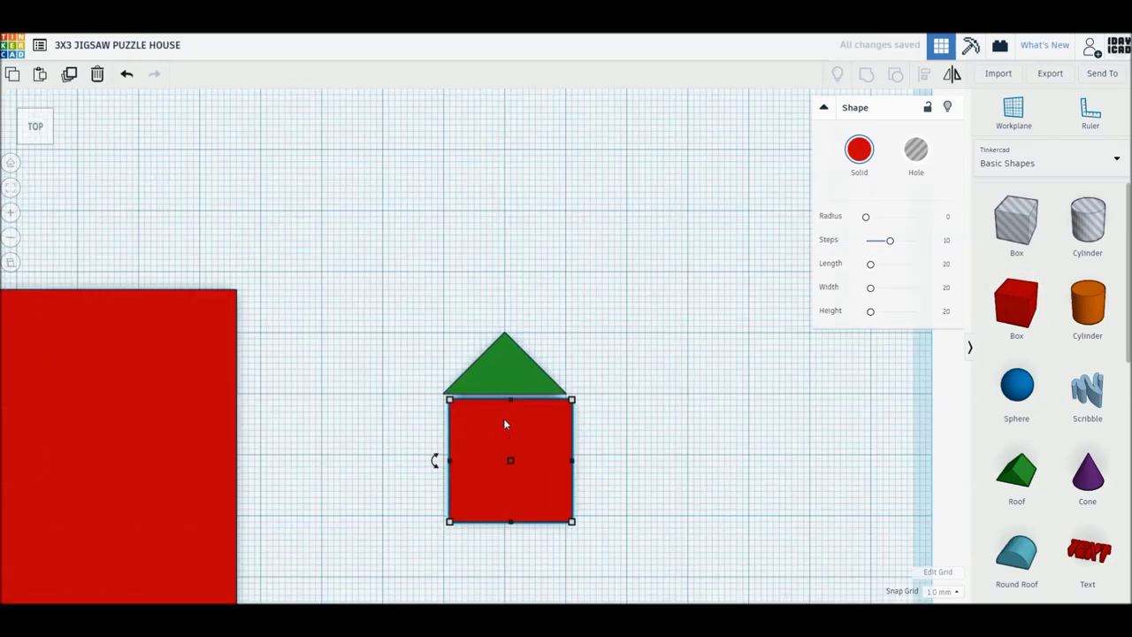
# Move the house body flush under the roof and shrink it to about 16 by 13
pyautogui.scroll(2, 522, 372)
pyautogui.moveTo(544, 333); pyautogui.dragTo(553, 377)
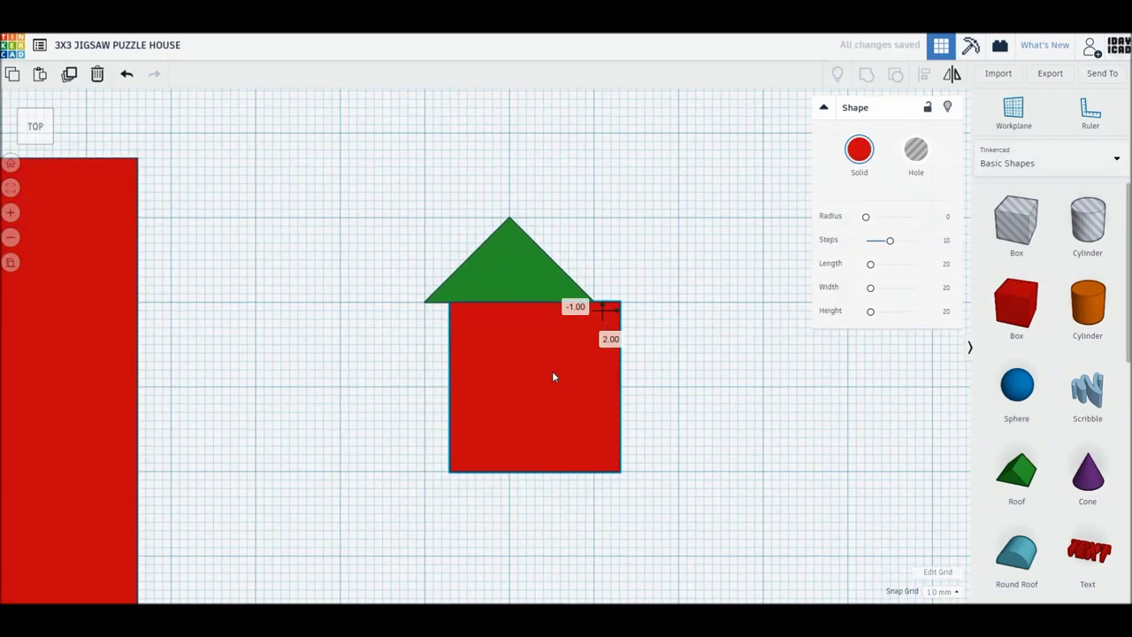
pyautogui.moveTo(595, 457); pyautogui.dragTo(577, 405)
pyautogui.click(699, 429)
# Duplicate the body into a narrow 3 mm-wide chimney through the roof's right side
pyautogui.click(561, 381)
pyautogui.hotkey('ctrl', 'd')
pyautogui.moveTo(442, 302); pyautogui.dragTo(556, 239)
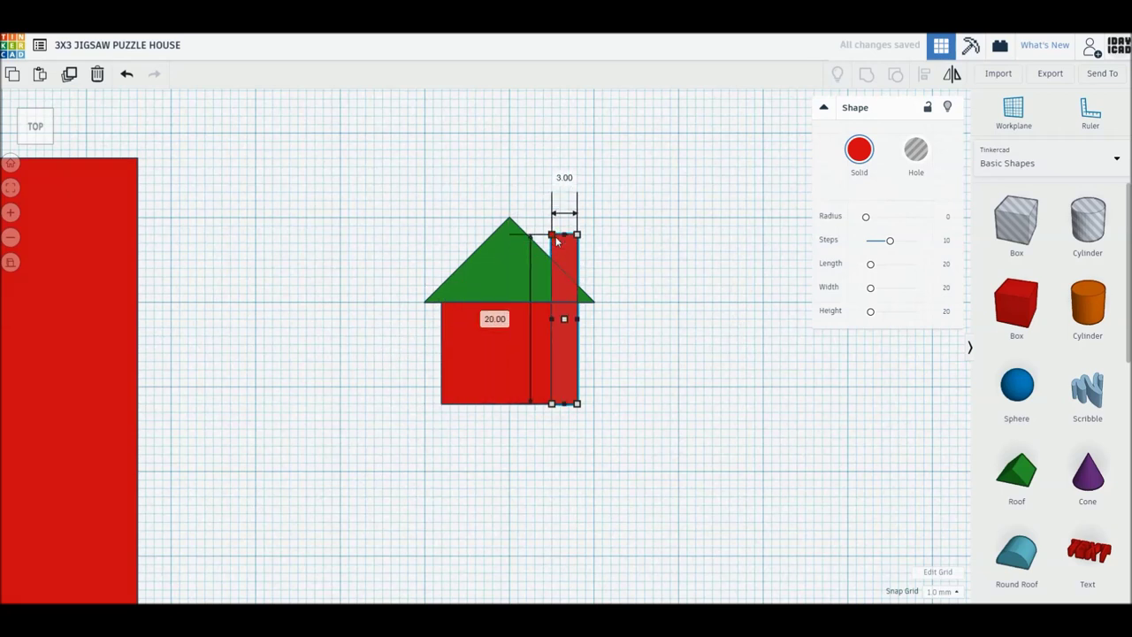
pyautogui.click(627, 280)
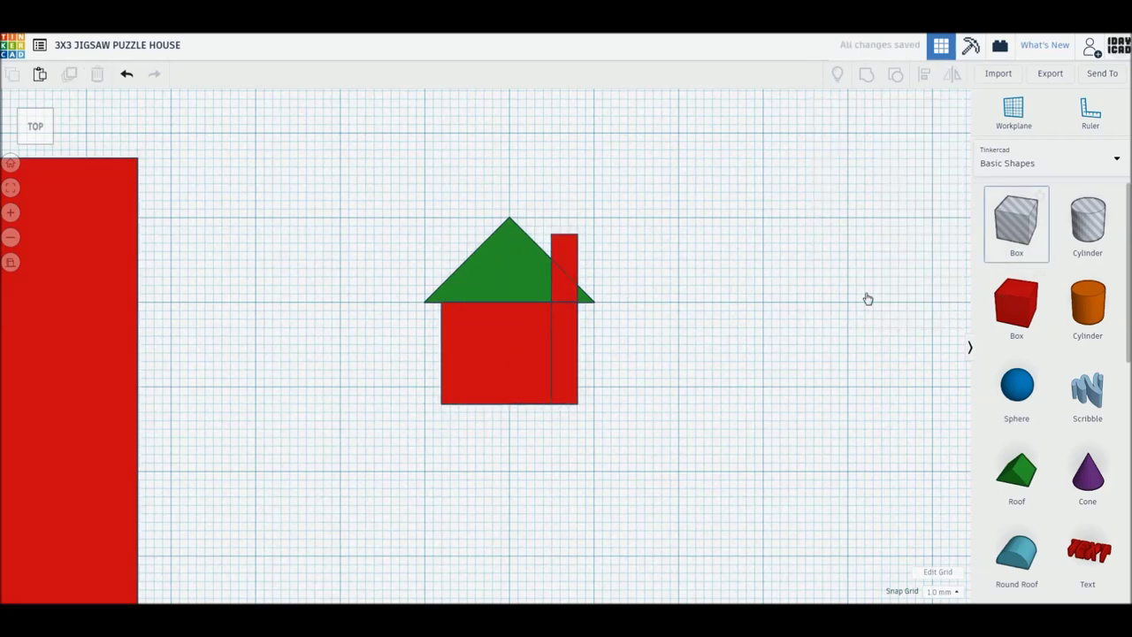
pyautogui.moveTo(1017, 221); pyautogui.dragTo(535, 398)
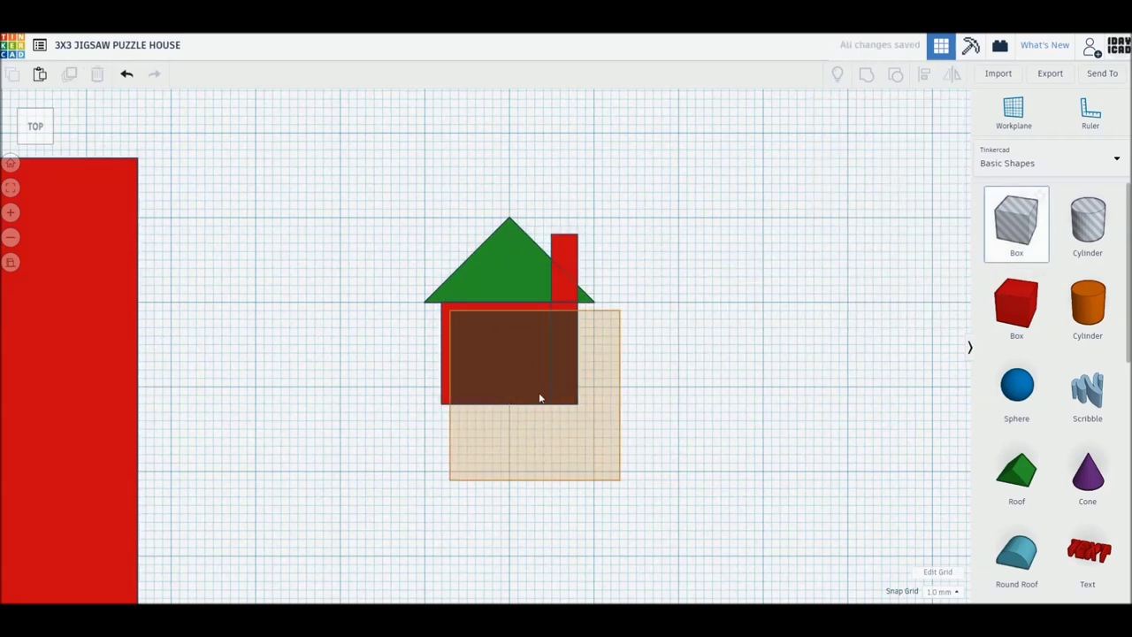
# Shrink the hole box into a small window and duplicate it into a 2×2 window grid
pyautogui.moveTo(621, 480); pyautogui.dragTo(482, 332)
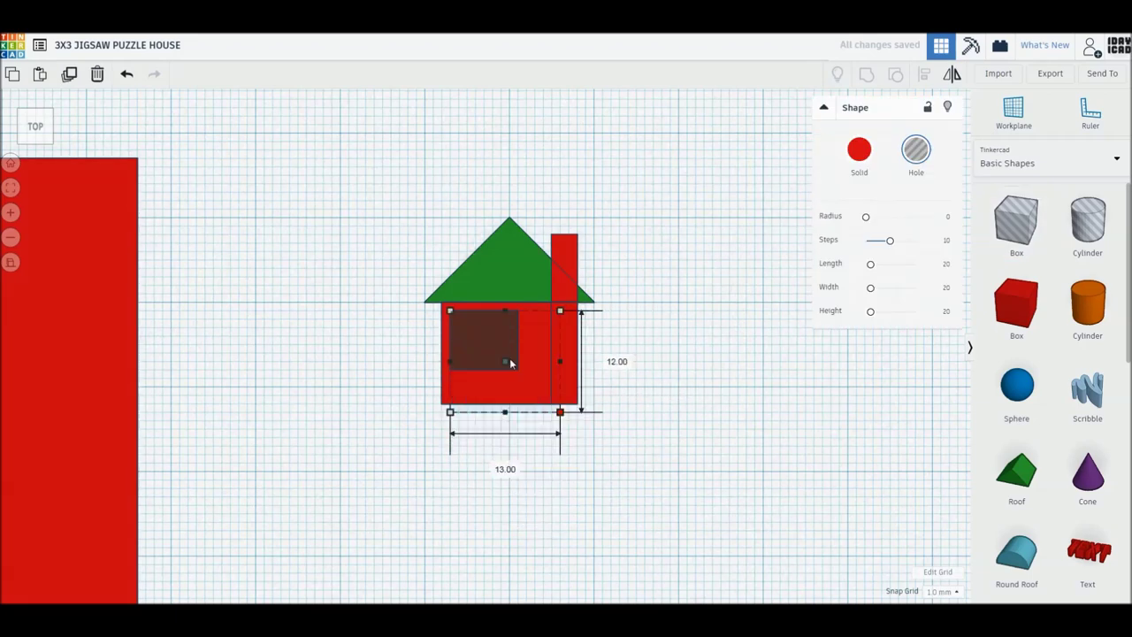
pyautogui.click(376, 354)
pyautogui.scroll(2, 566, 368)
pyautogui.click(452, 311)
pyautogui.hotkey('ctrl', 'd')
pyautogui.press('Right')
pyautogui.press('Right')
pyautogui.press('Right')
pyautogui.keyDown('shift'); pyautogui.click(456, 316); pyautogui.keyUp('shift')
pyautogui.hotkey('ctrl', 'd')
pyautogui.press('Down')
pyautogui.press('Down')
pyautogui.press('Down')
# Turn a window copy into a 4 by 6 door hole at the bottom, then select all windows
pyautogui.keyDown('alt'); pyautogui.moveTo(484, 345); pyautogui.dragTo(564, 410); pyautogui.keyUp('alt')
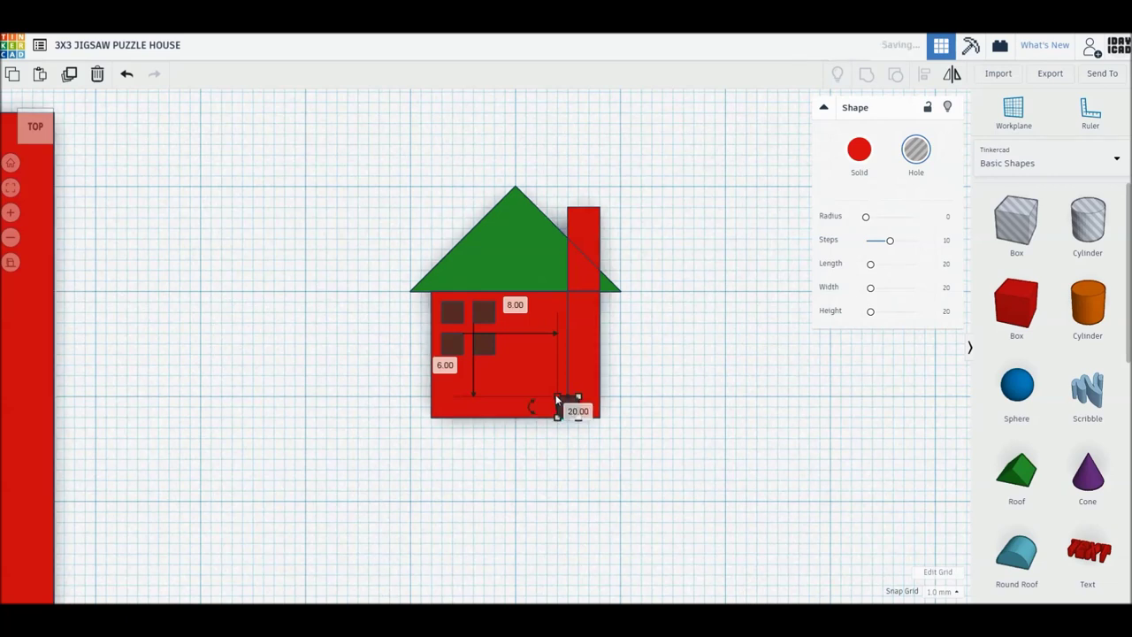
pyautogui.moveTo(558, 397); pyautogui.dragTo(539, 365)
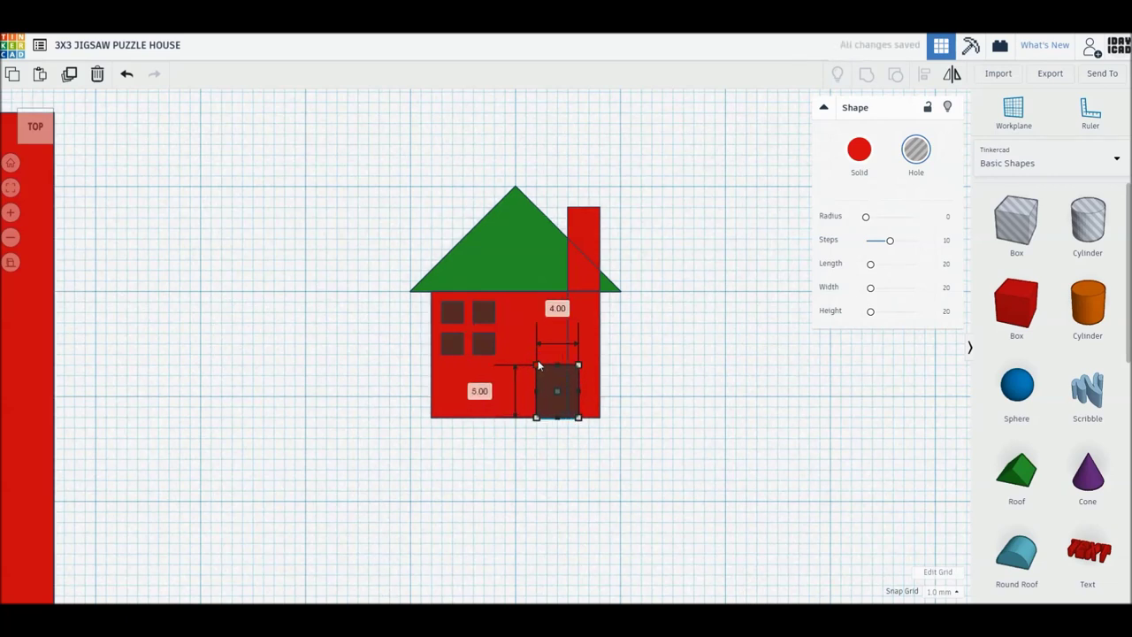
pyautogui.moveTo(538, 359); pyautogui.dragTo(541, 362)
pyautogui.click(655, 371)
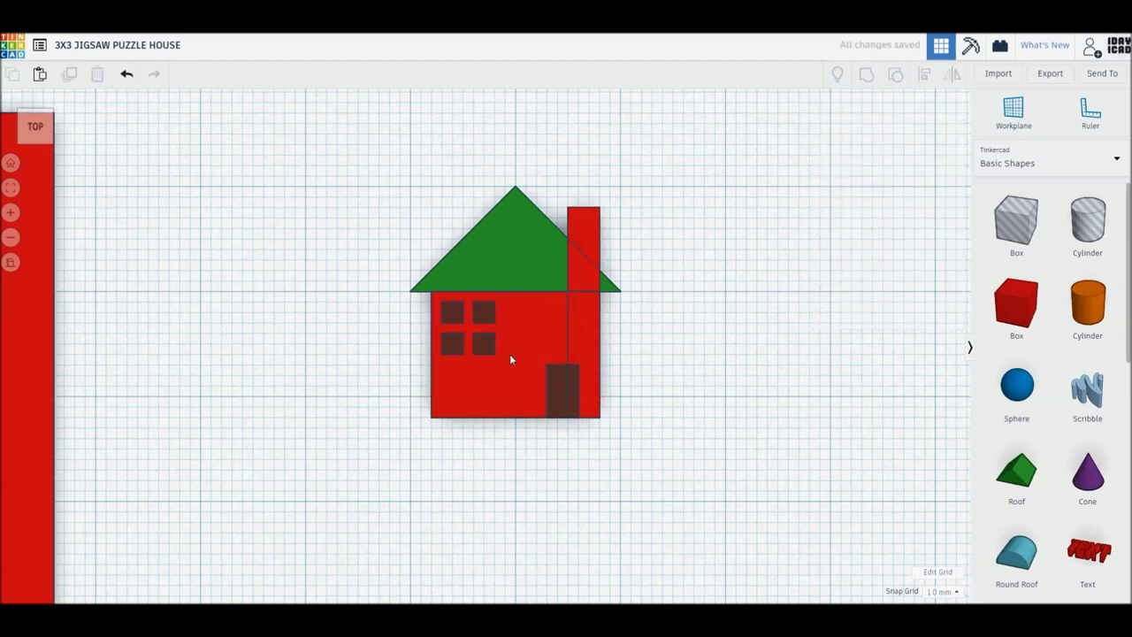
pyautogui.click(452, 311)
pyautogui.keyDown('shift'); pyautogui.click(452, 342); pyautogui.keyUp('shift')
pyautogui.keyDown('shift'); pyautogui.click(483, 343); pyautogui.keyUp('shift')
pyautogui.keyDown('shift'); pyautogui.click(485, 313); pyautogui.keyUp('shift')
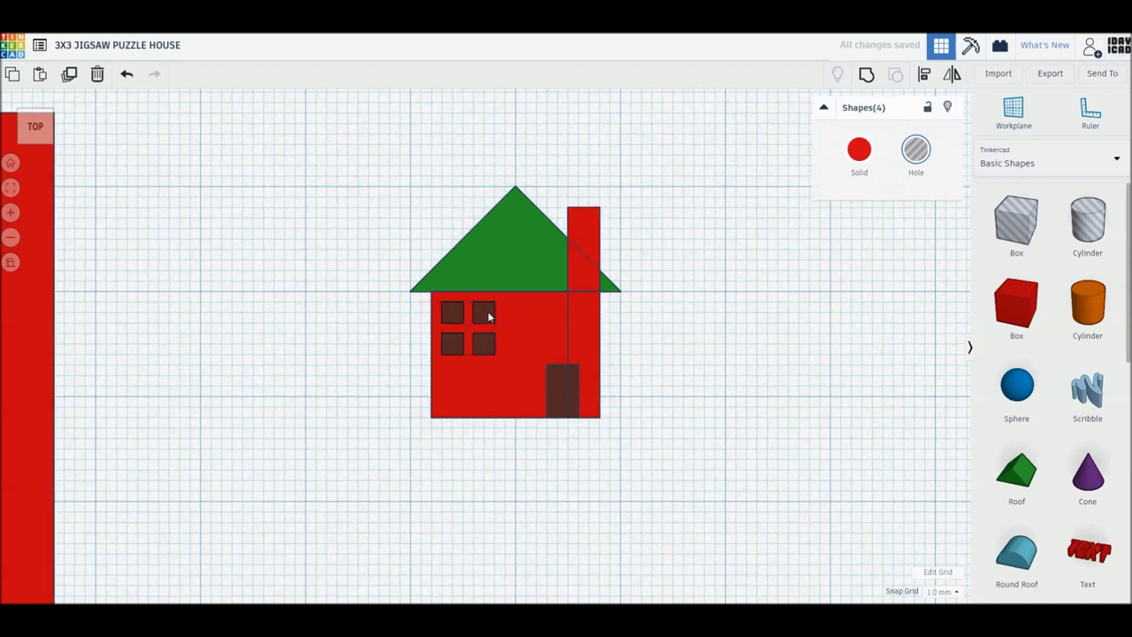
# Shape an orange cylinder into a small 3 by 2 oval puff just above the chimney
pyautogui.click(336, 280)
pyautogui.moveTo(715, 289)
pyautogui.mouseDown(button='middle')
pyautogui.moveTo(688, 324)
pyautogui.moveTo(687, 351)
pyautogui.mouseUp(button='middle')
pyautogui.moveTo(1088, 303); pyautogui.dragTo(708, 347)
pyautogui.moveTo(812, 447); pyautogui.dragTo(643, 263)
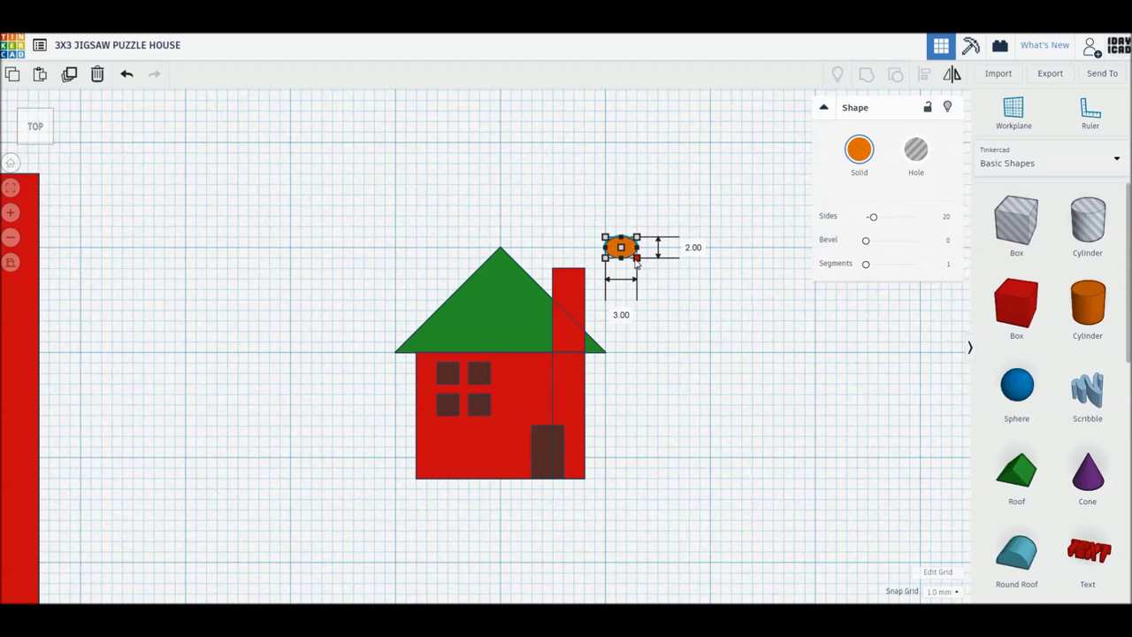
pyautogui.moveTo(635, 262); pyautogui.dragTo(632, 262)
pyautogui.click(682, 321)
pyautogui.moveTo(626, 253); pyautogui.dragTo(580, 256)
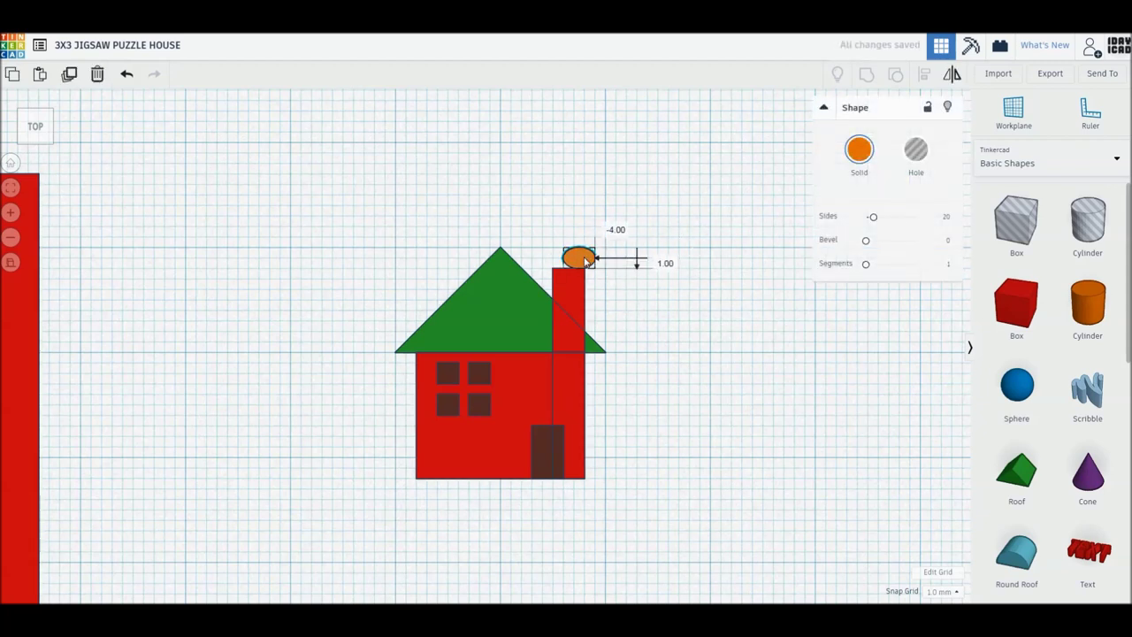
pyautogui.moveTo(580, 256); pyautogui.dragTo(590, 218)
# Add a larger 4 by 2 puff above the first, then select all the house parts
pyautogui.click(624, 291)
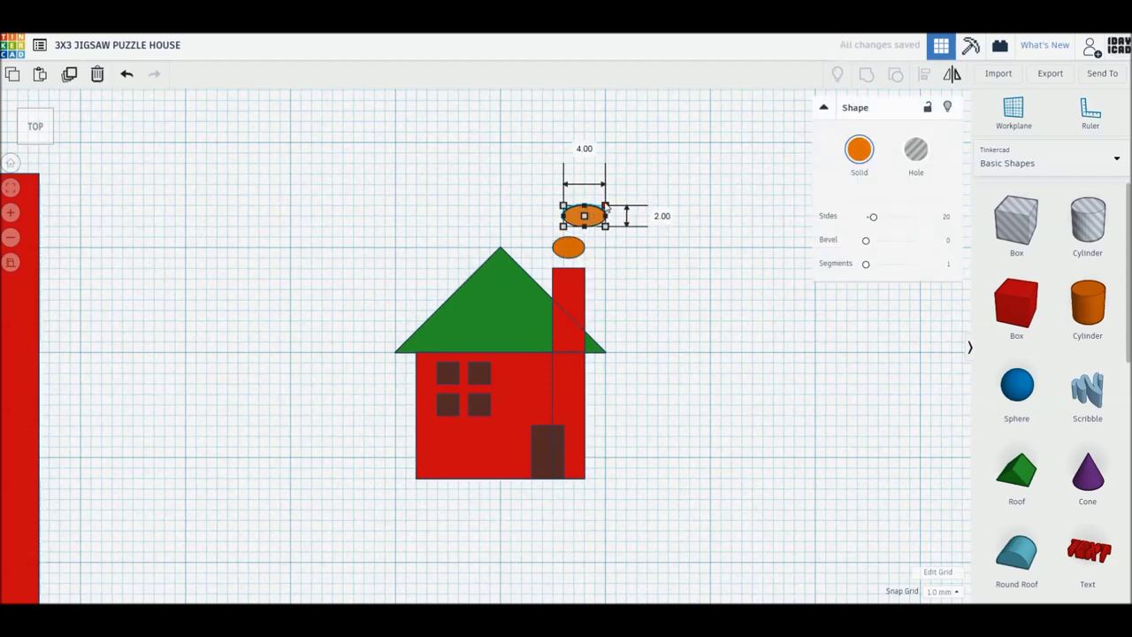
pyautogui.moveTo(607, 205); pyautogui.dragTo(606, 195)
pyautogui.click(690, 242)
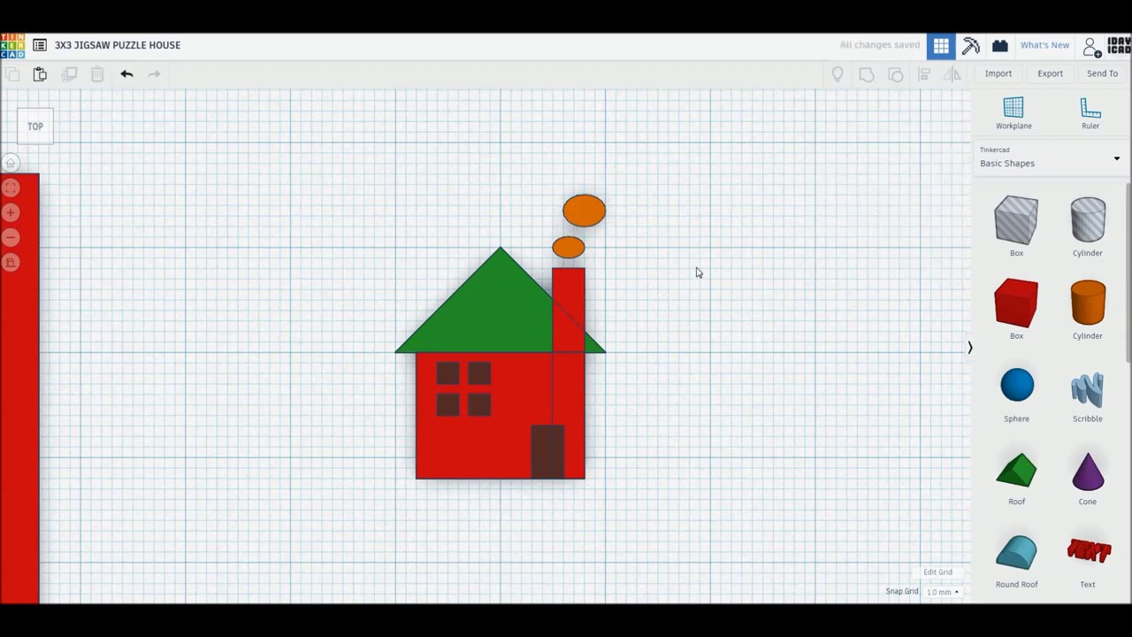
pyautogui.click(571, 250)
pyautogui.click(368, 214)
pyautogui.moveTo(348, 158); pyautogui.dragTo(669, 489)
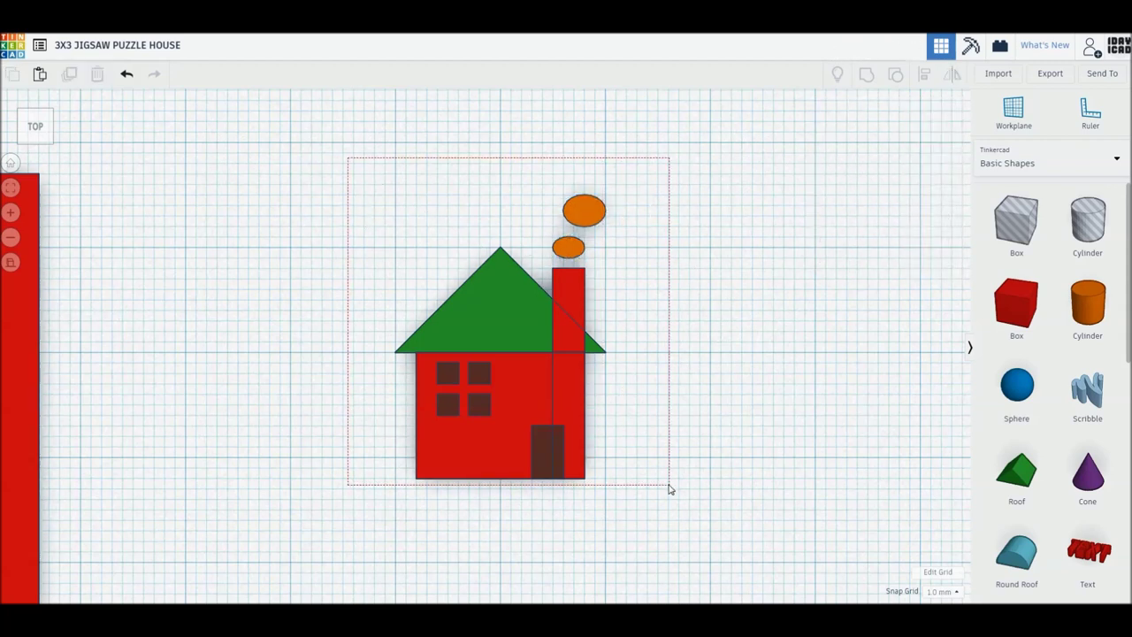
# Group the house parts, enlarge the design and centre it over the plate at 4 mm height
pyautogui.hotkey('ctrl', 'g')
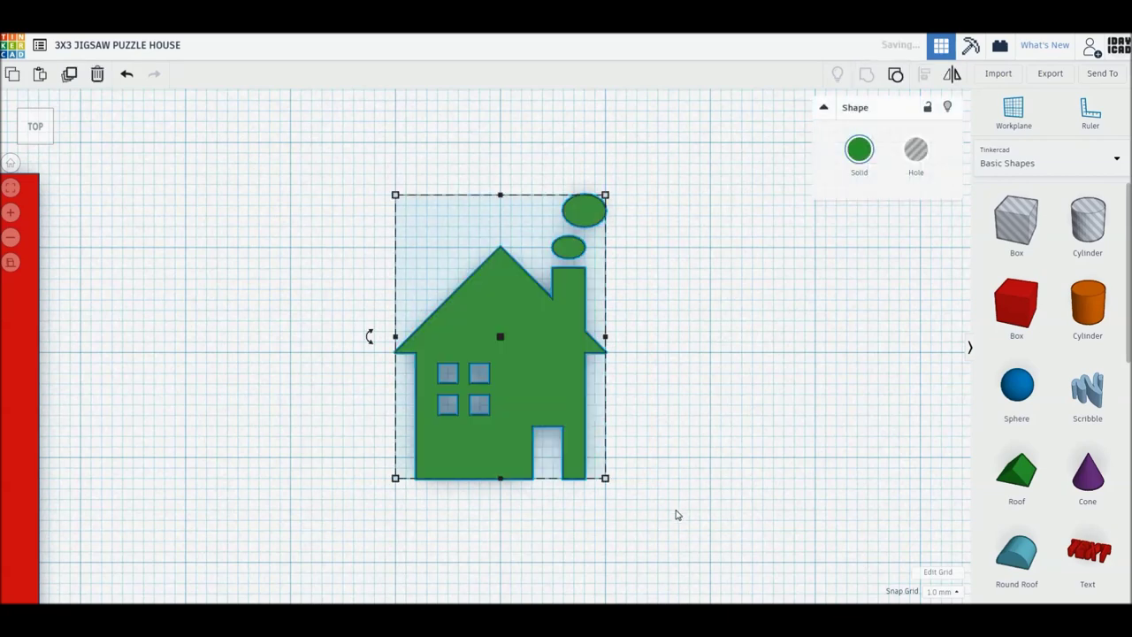
pyautogui.moveTo(618, 478); pyautogui.dragTo(638, 509)
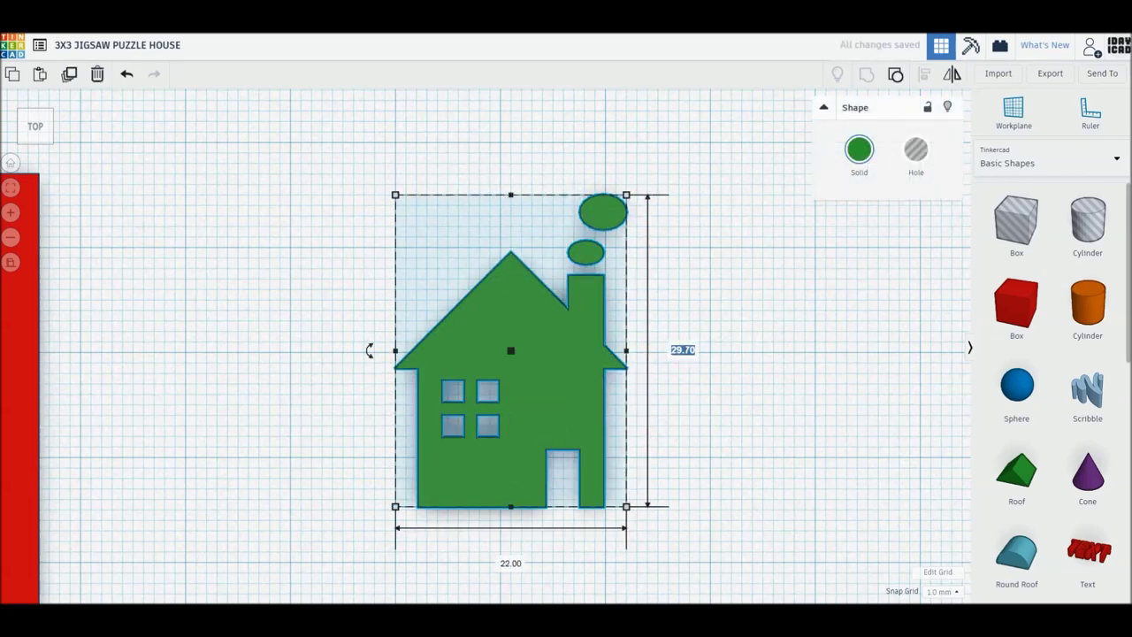
pyautogui.press('Return')
pyautogui.moveTo(120, 436)
pyautogui.mouseDown()
pyautogui.moveTo(445, 428)
pyautogui.moveTo(699, 331)
pyautogui.mouseUp()
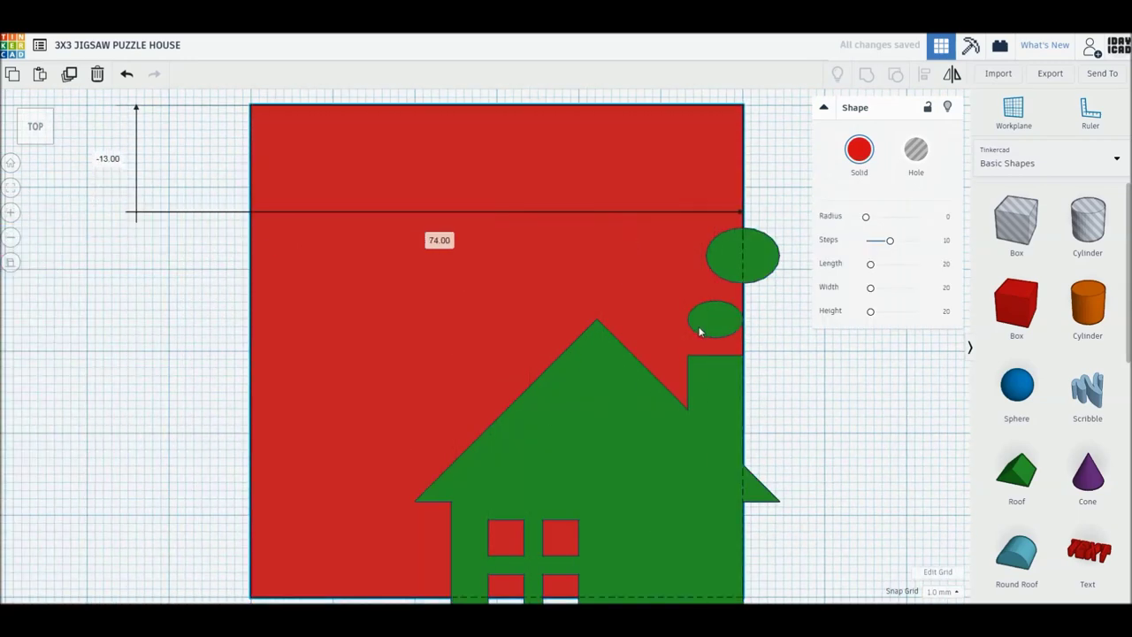
pyautogui.press('f')
pyautogui.moveTo(674, 388); pyautogui.dragTo(566, 386)
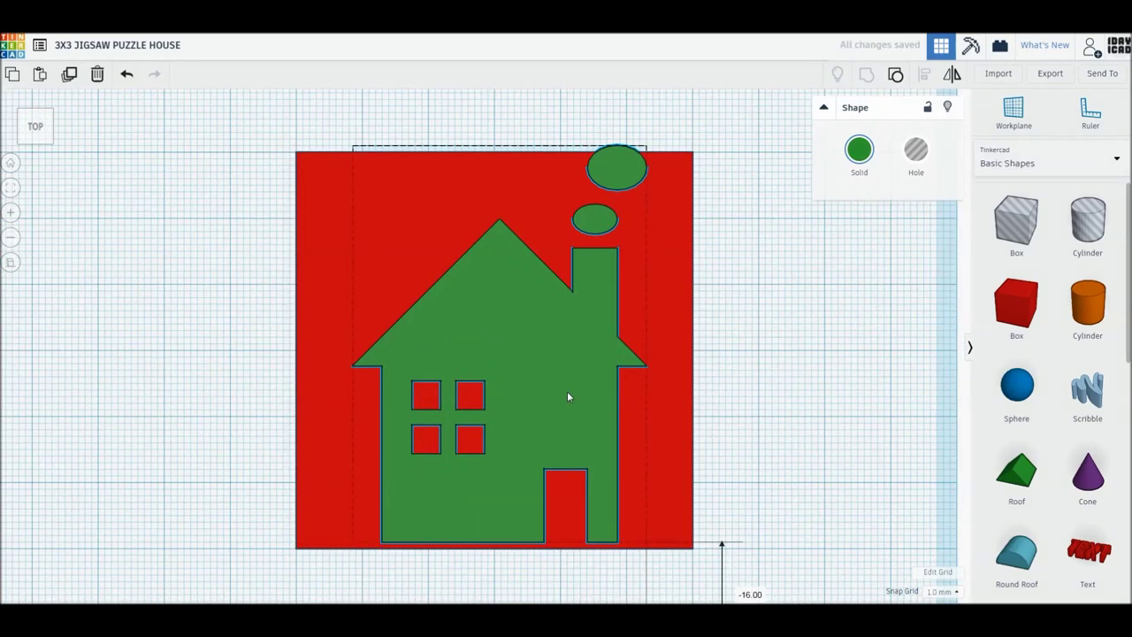
pyautogui.moveTo(554, 438); pyautogui.dragTo(506, 257, button='right')
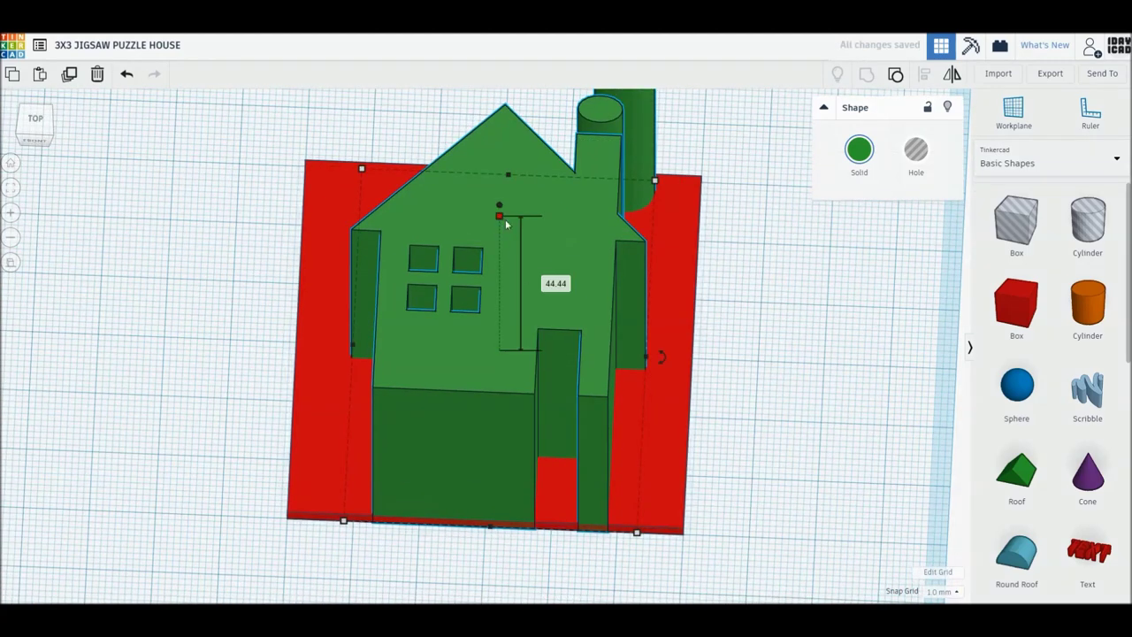
pyautogui.write('4')
pyautogui.press('Return')
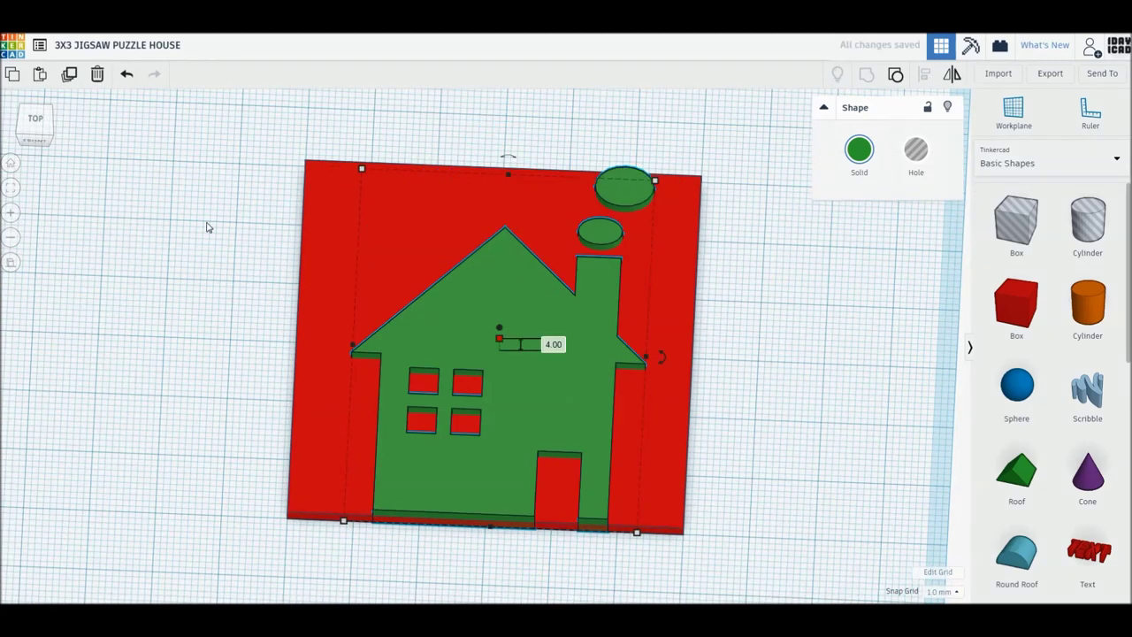
# Group the house with the plate, colour it light purple, and shift it left in top view
pyautogui.click(203, 303)
pyautogui.hotkey('ctrl', 'a')
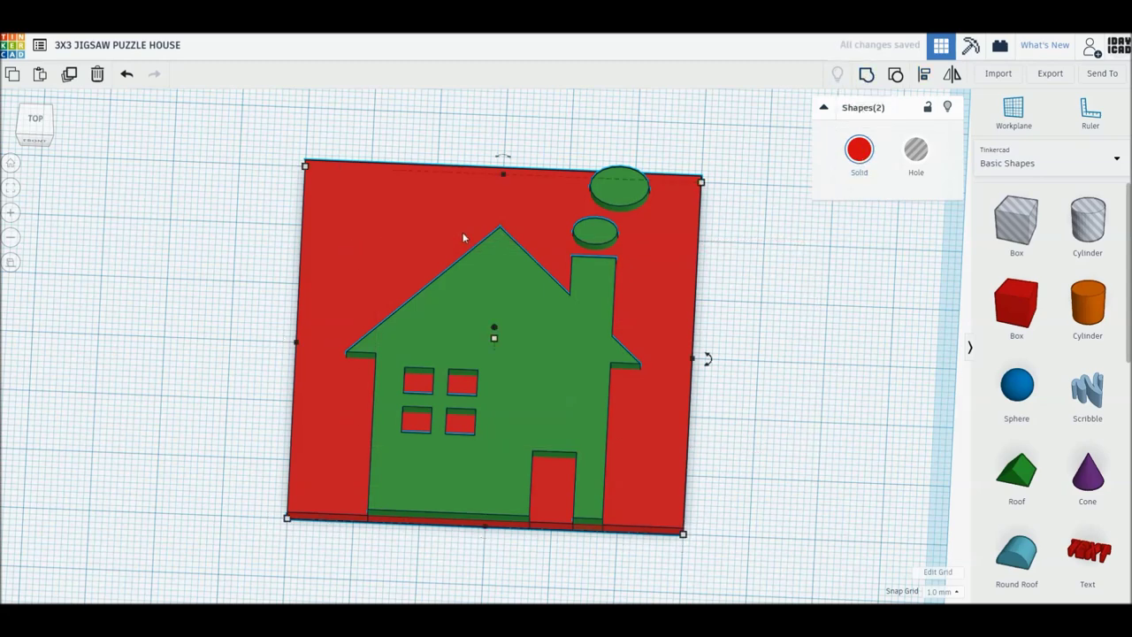
pyautogui.hotkey('ctrl', 'g')
pyautogui.click(859, 149)
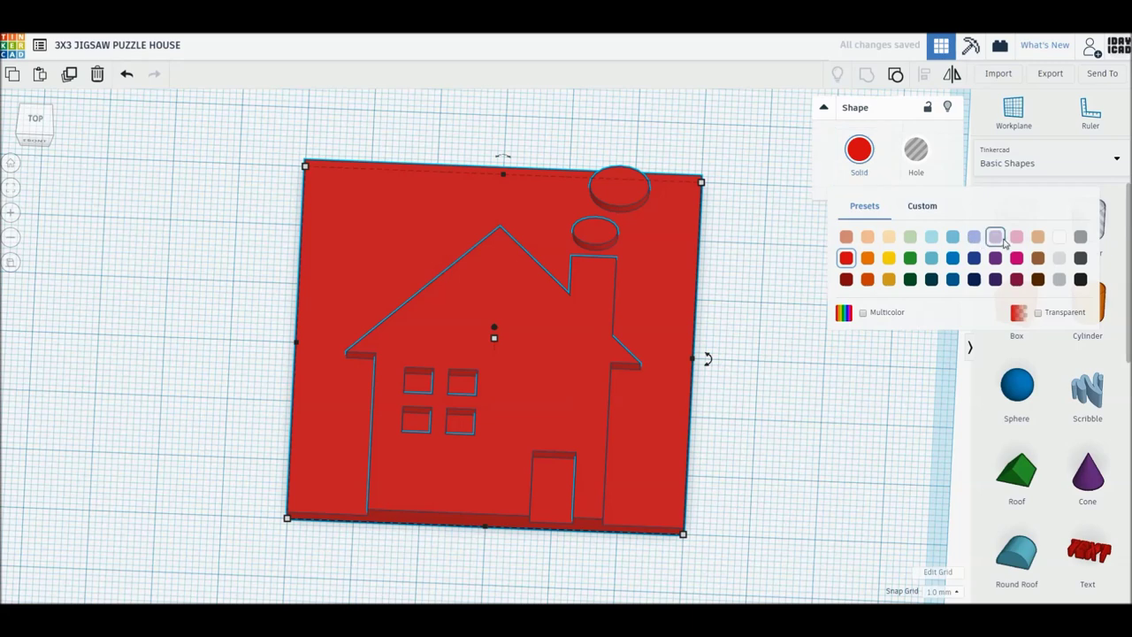
pyautogui.click(1000, 239)
pyautogui.click(851, 303)
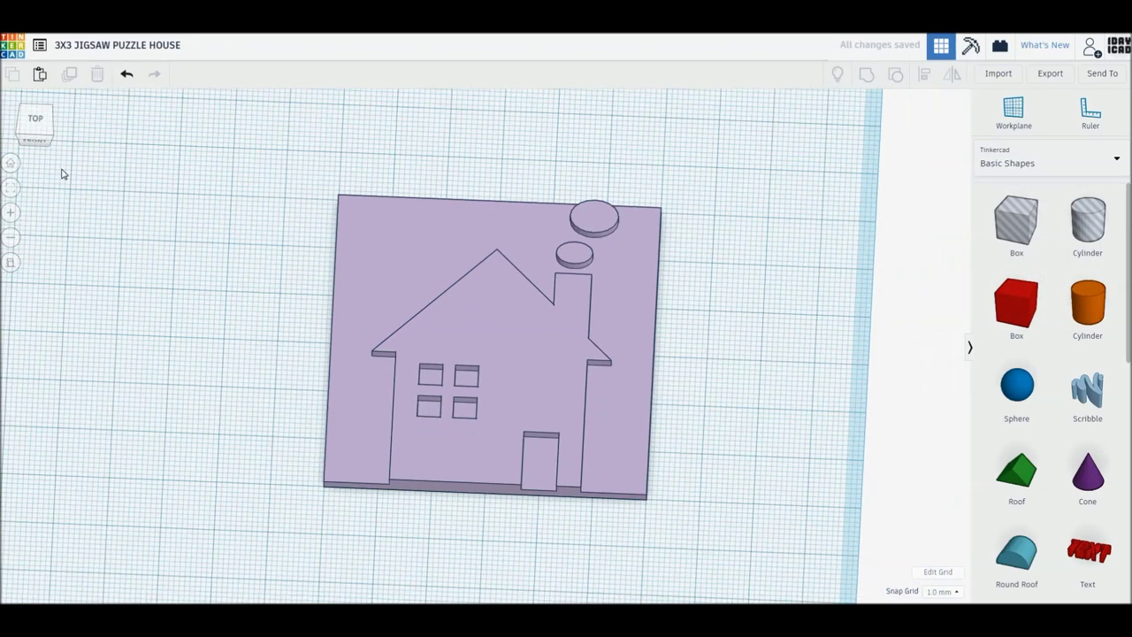
pyautogui.click(35, 123)
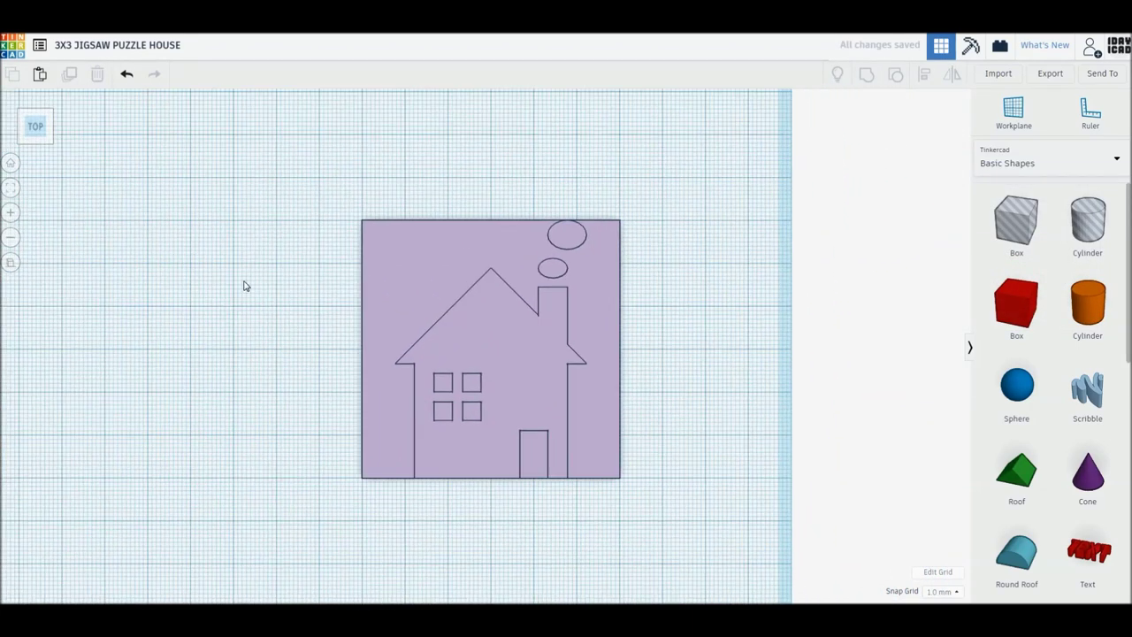
pyautogui.moveTo(495, 353); pyautogui.dragTo(321, 358)
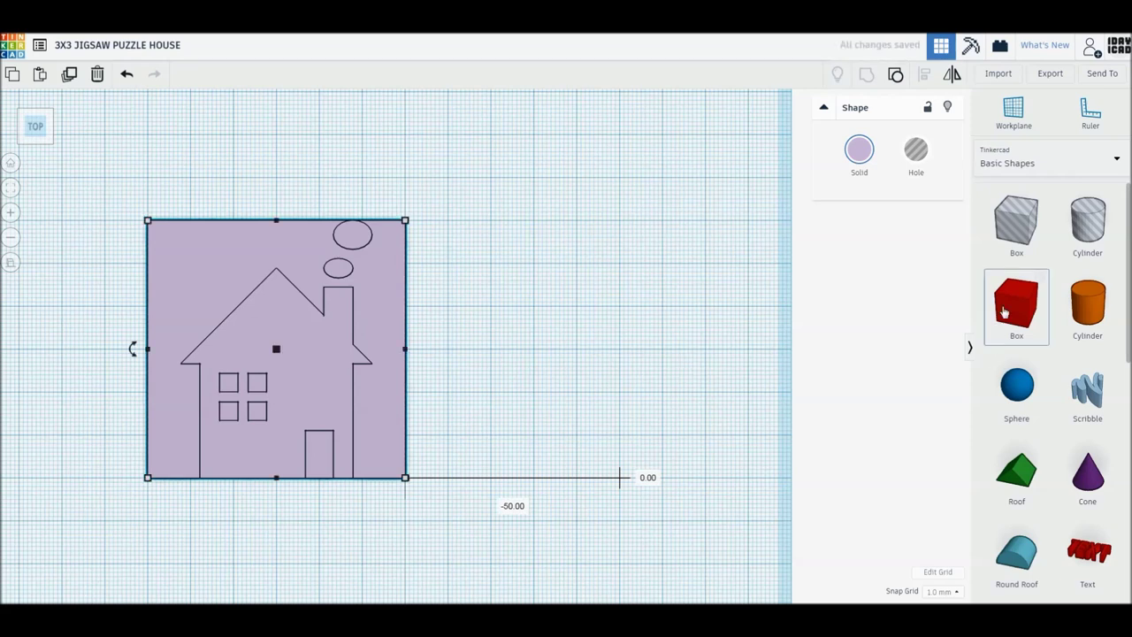
# Add a new box beside the plate and stretch it into a tall rectangle
pyautogui.moveTo(1016, 305); pyautogui.dragTo(533, 441)
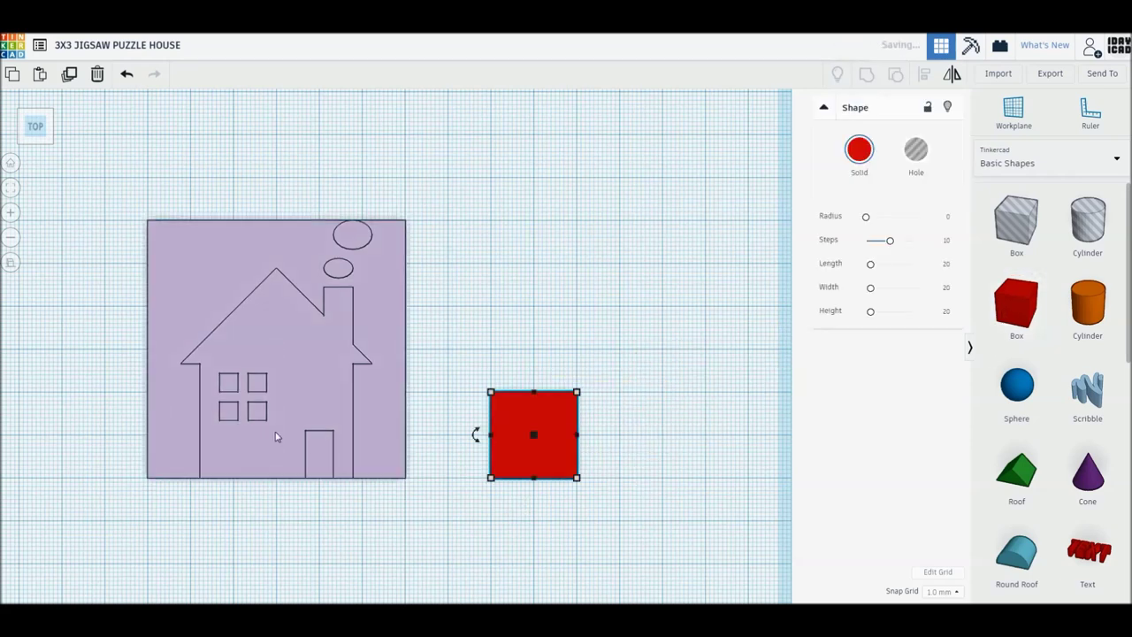
pyautogui.keyDown('alt'); pyautogui.moveTo(292, 416); pyautogui.dragTo(619, 106); pyautogui.keyUp('alt')
pyautogui.click(552, 417)
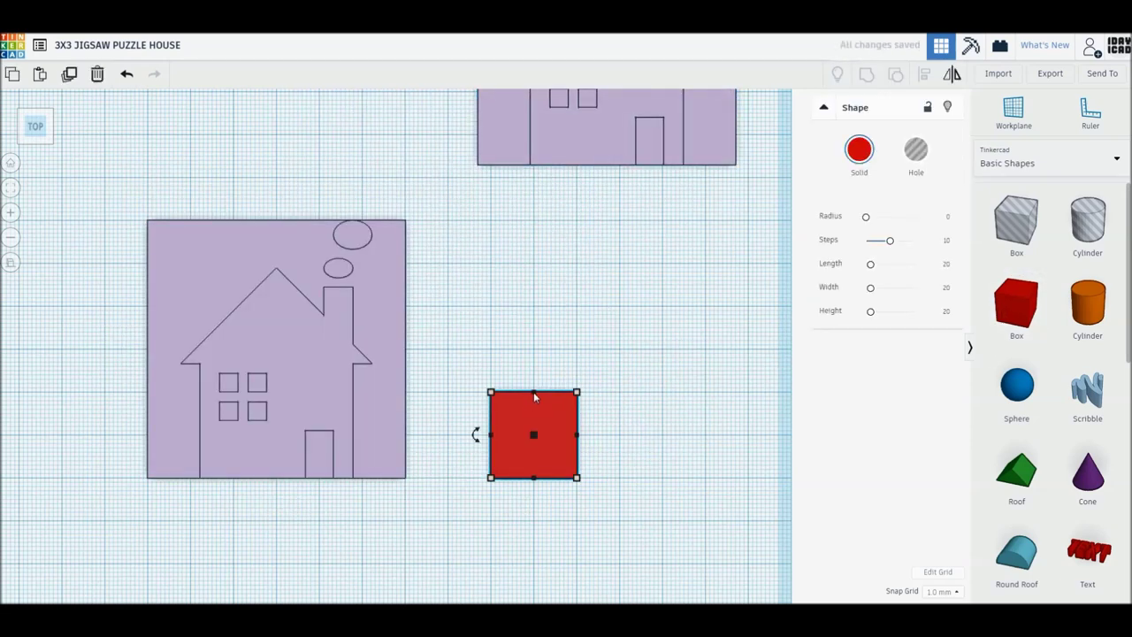
pyautogui.moveTo(543, 442); pyautogui.dragTo(545, 369)
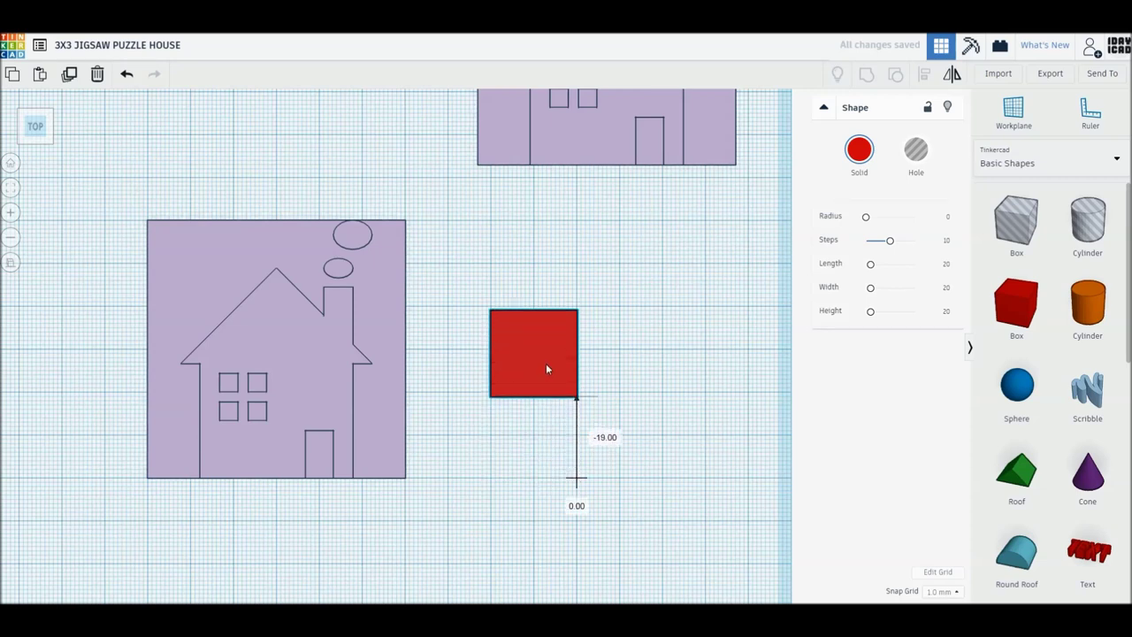
pyautogui.scroll(2, 545, 364)
pyautogui.moveTo(546, 405); pyautogui.dragTo(543, 525)
pyautogui.keyDown('alt'); pyautogui.moveTo(599, 408); pyautogui.dragTo(607, 413); pyautogui.keyUp('alt')
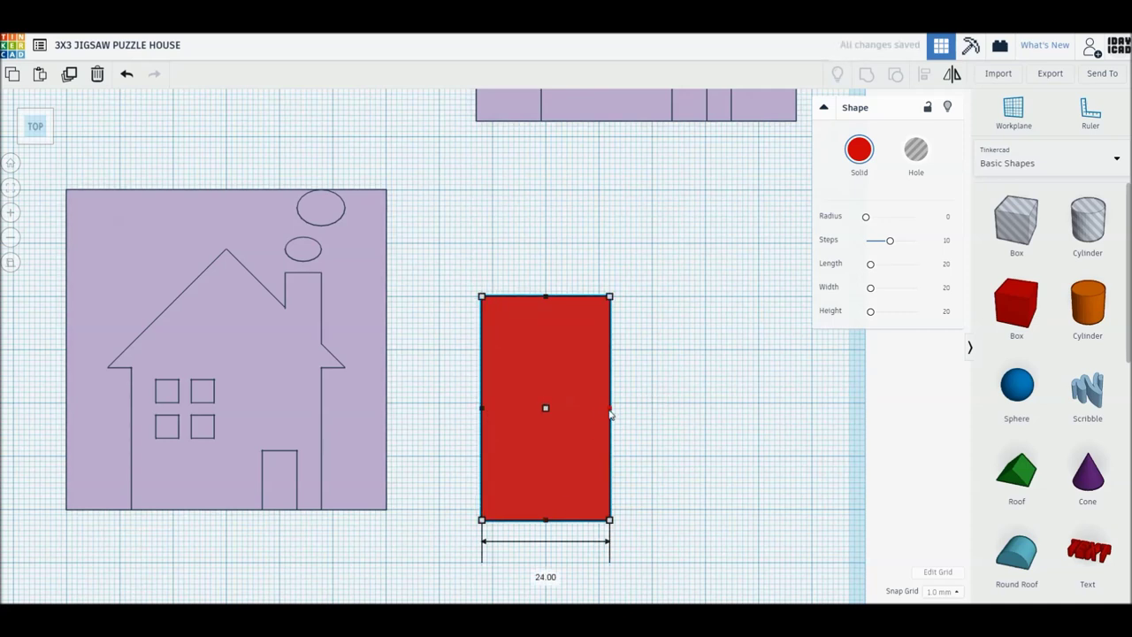
# Place a small cylinder at the box's top edge, copy the pair right, and raise that circle
pyautogui.click(670, 422)
pyautogui.moveTo(1088, 305); pyautogui.dragTo(653, 309)
pyautogui.click(653, 309)
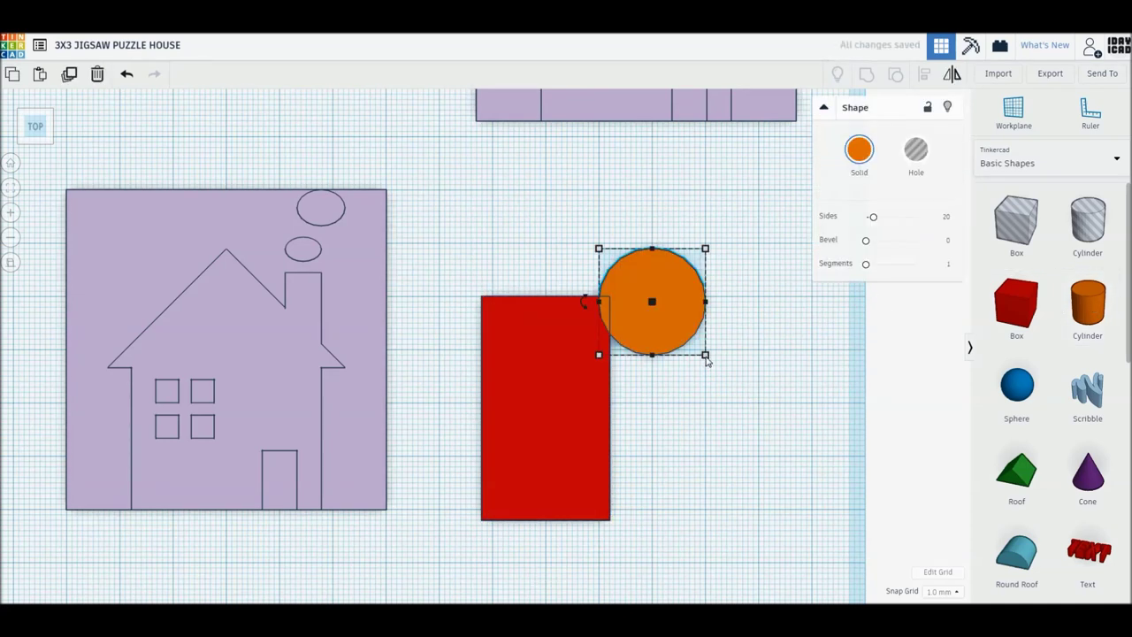
pyautogui.moveTo(705, 355)
pyautogui.mouseDown()
pyautogui.moveTo(627, 277)
pyautogui.moveTo(641, 293)
pyautogui.moveTo(576, 310)
pyautogui.mouseUp()
pyautogui.click(708, 333)
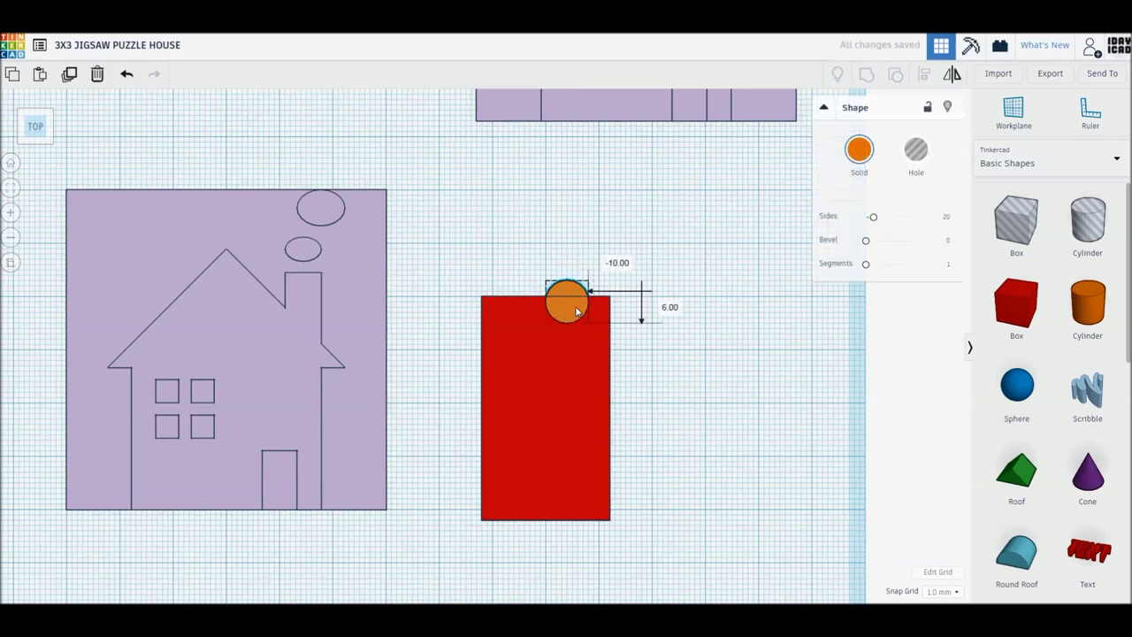
pyautogui.keyDown('shift'); pyautogui.click(547, 397); pyautogui.keyUp('shift')
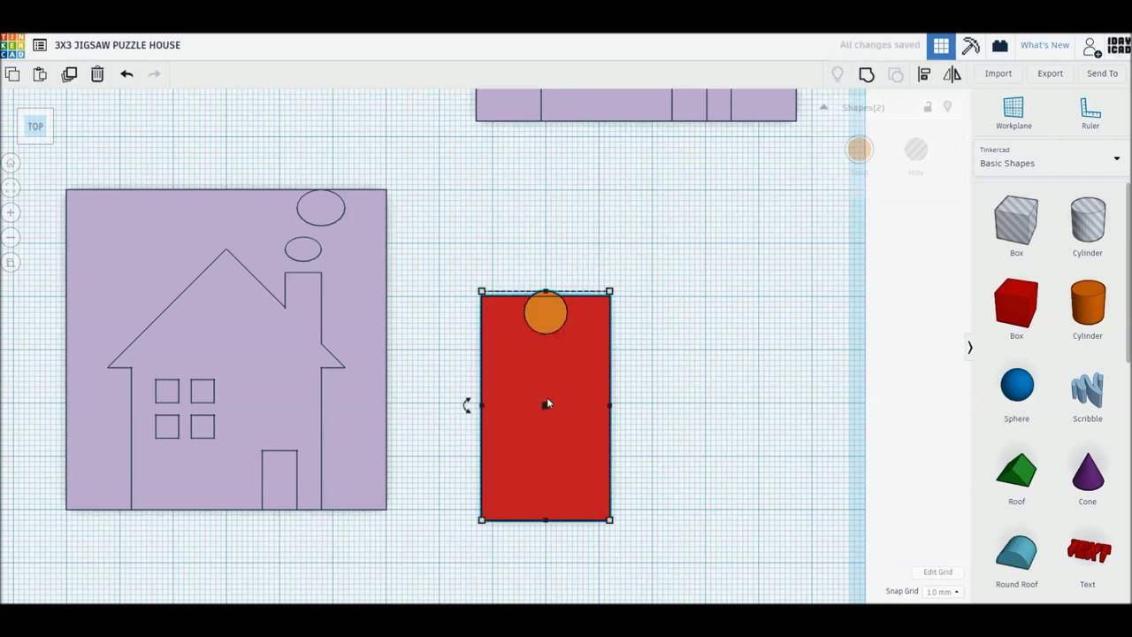
pyautogui.moveTo(542, 404); pyautogui.dragTo(689, 399)
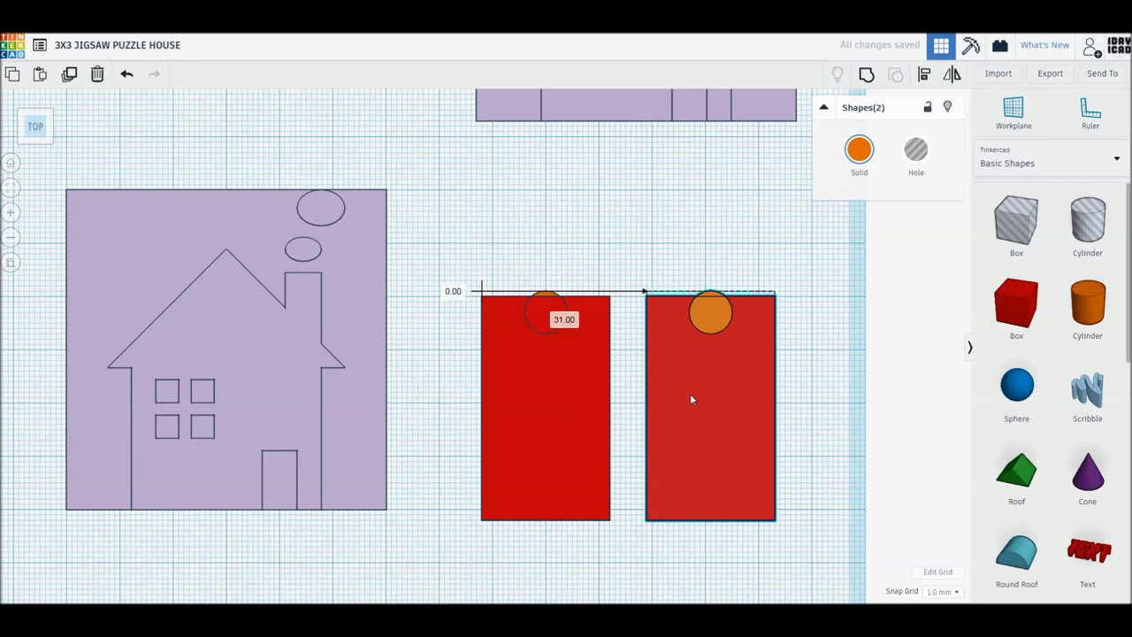
pyautogui.moveTo(705, 314); pyautogui.dragTo(706, 287)
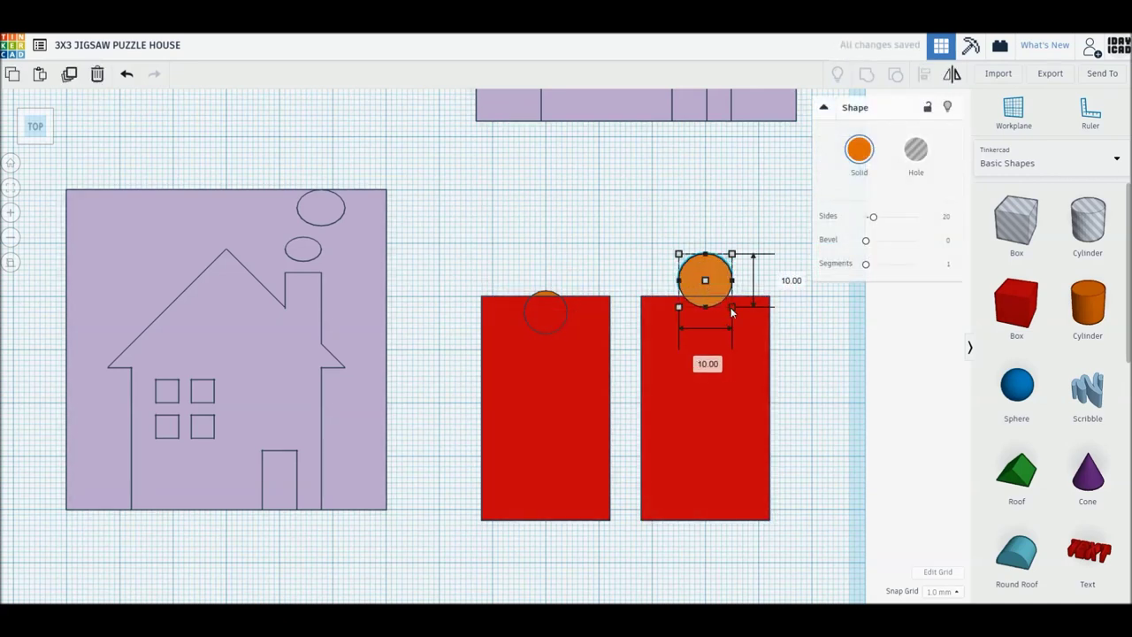
# Size the circle 8.5 by 8.5, group the tab piece, cut the notch, and make both holes
pyautogui.write('8.5')
pyautogui.press('Return')
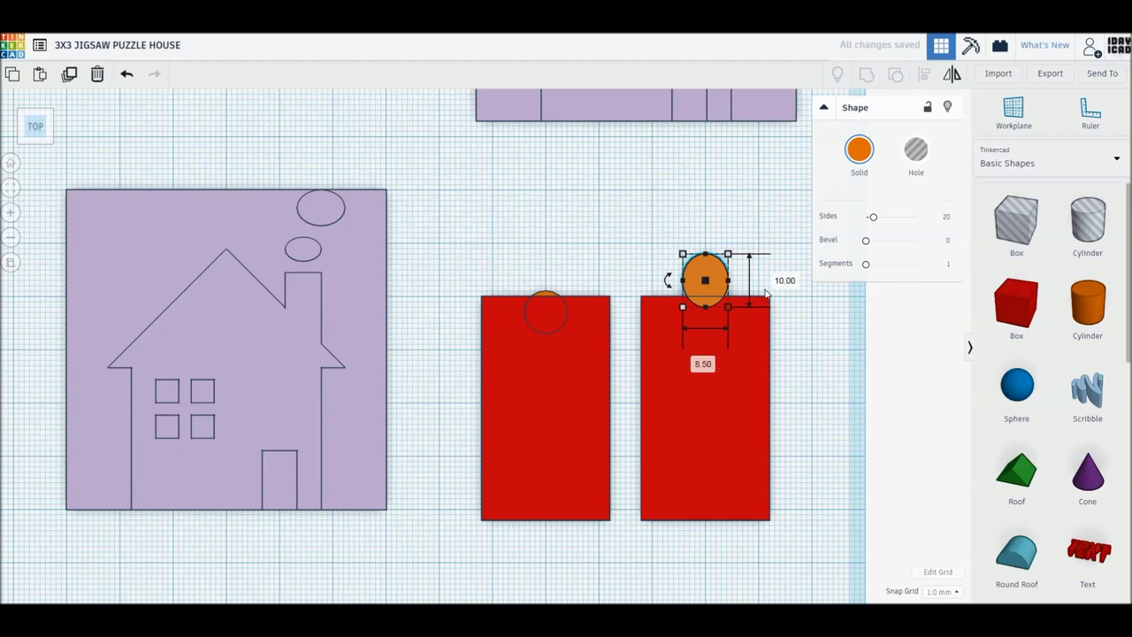
pyautogui.write('8.5')
pyautogui.press('Return')
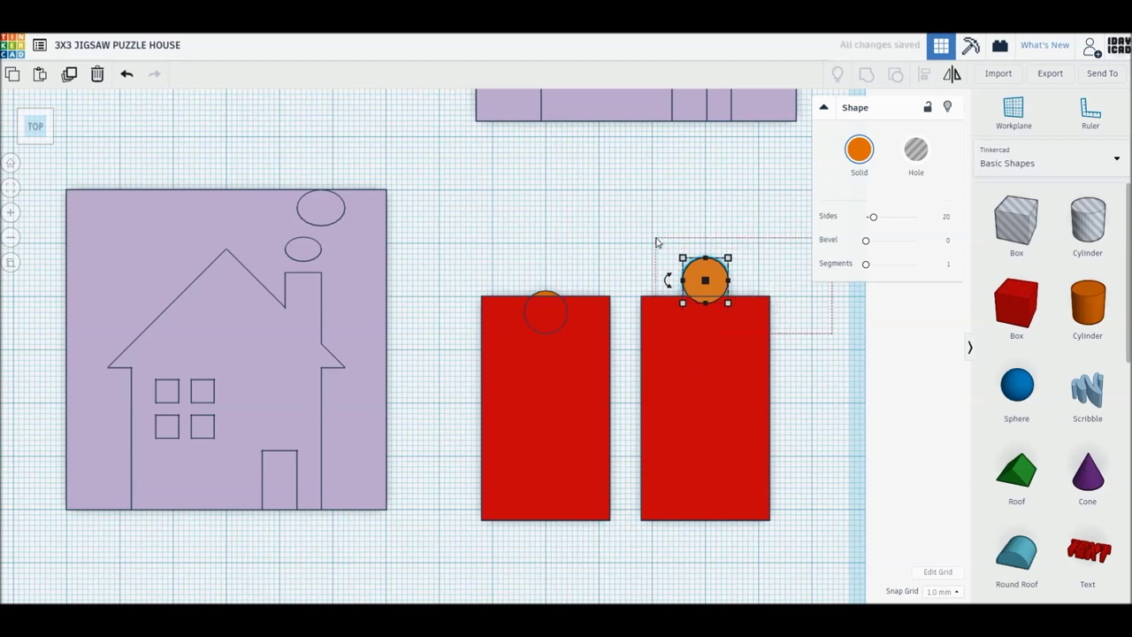
pyautogui.keyDown('shift'); pyautogui.click(659, 248); pyautogui.keyUp('shift')
pyautogui.hotkey('ctrl', 'g')
pyautogui.click(546, 312)
pyautogui.click(919, 152)
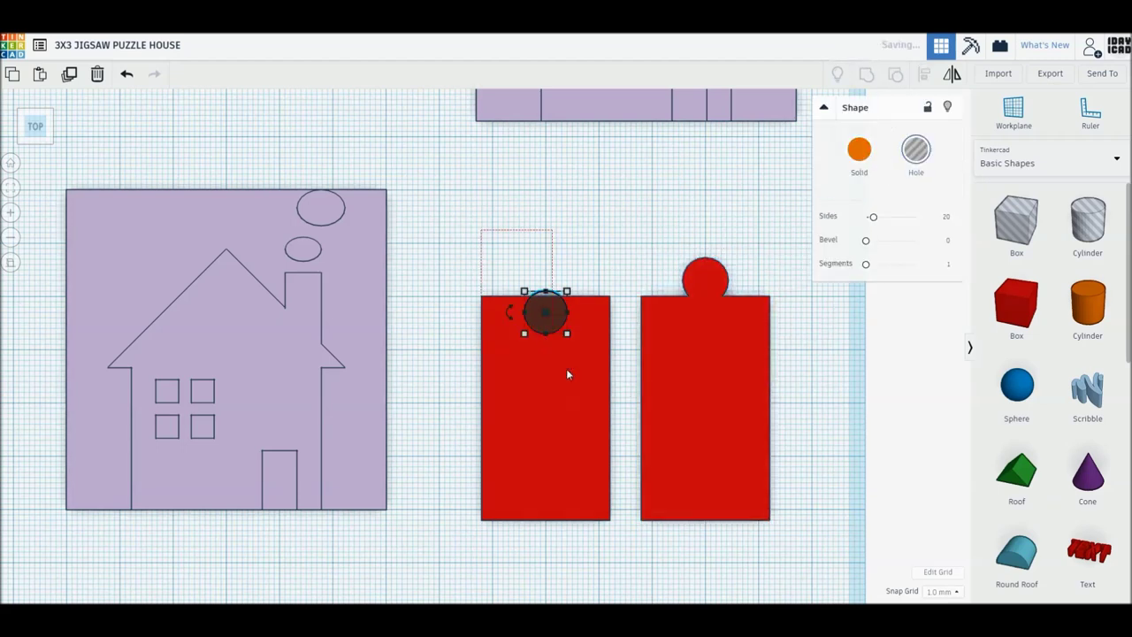
pyautogui.moveTo(854, 354); pyautogui.dragTo(465, 247)
pyautogui.click(916, 152)
pyautogui.click(890, 334)
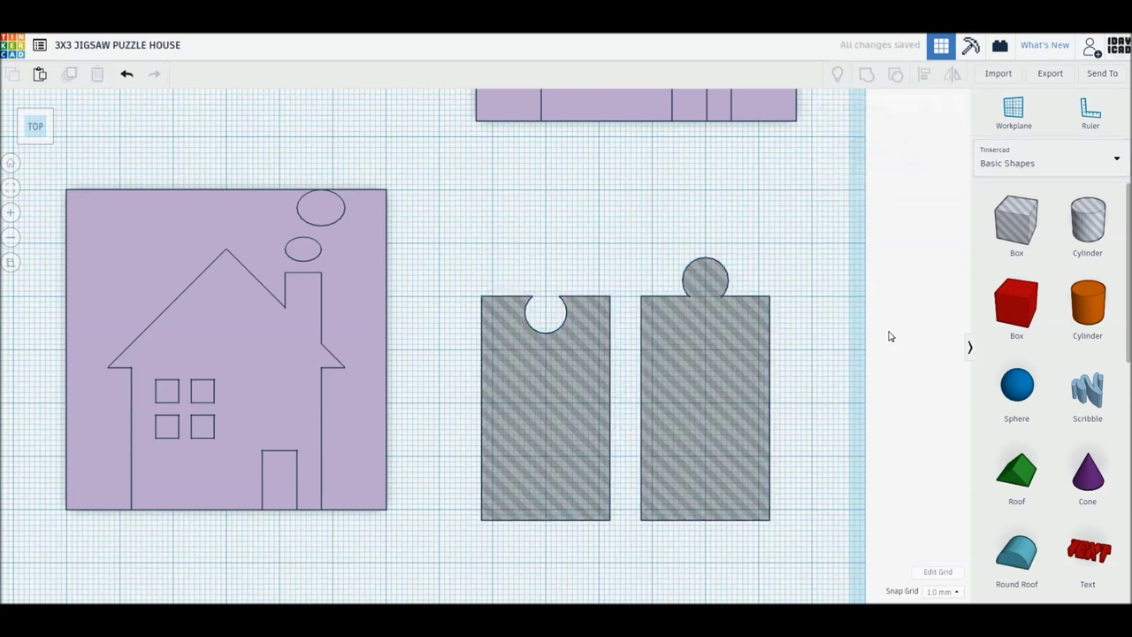
pyautogui.press('f')
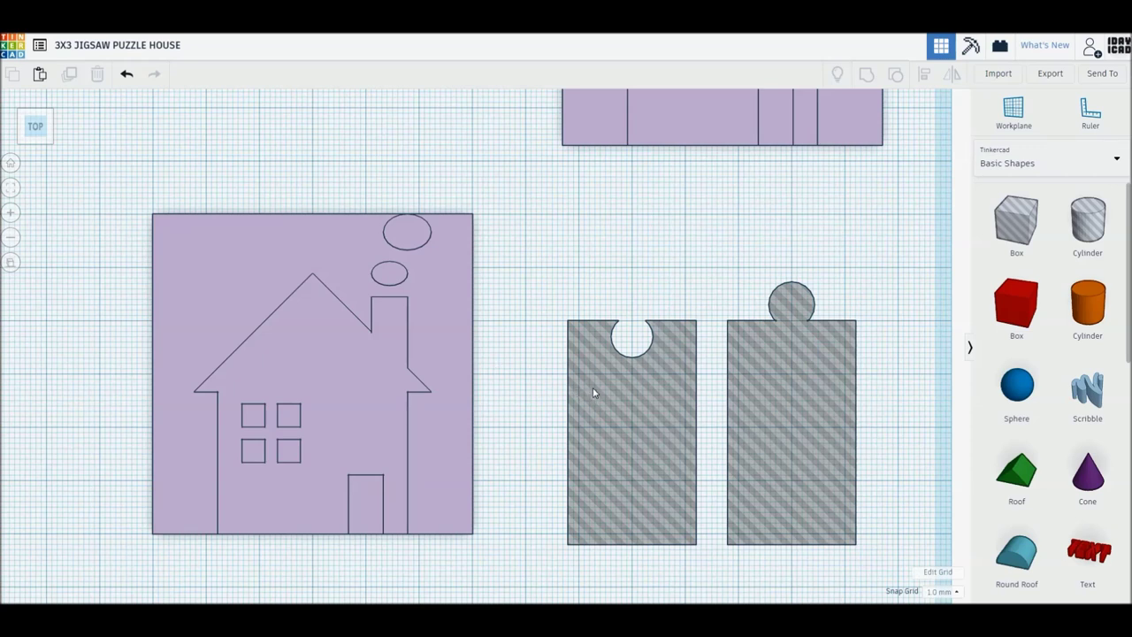
# Try placing the notched and tabbed cutters on the plate, undoing and restoring the attempts
pyautogui.moveTo(668, 404); pyautogui.dragTo(242, 404)
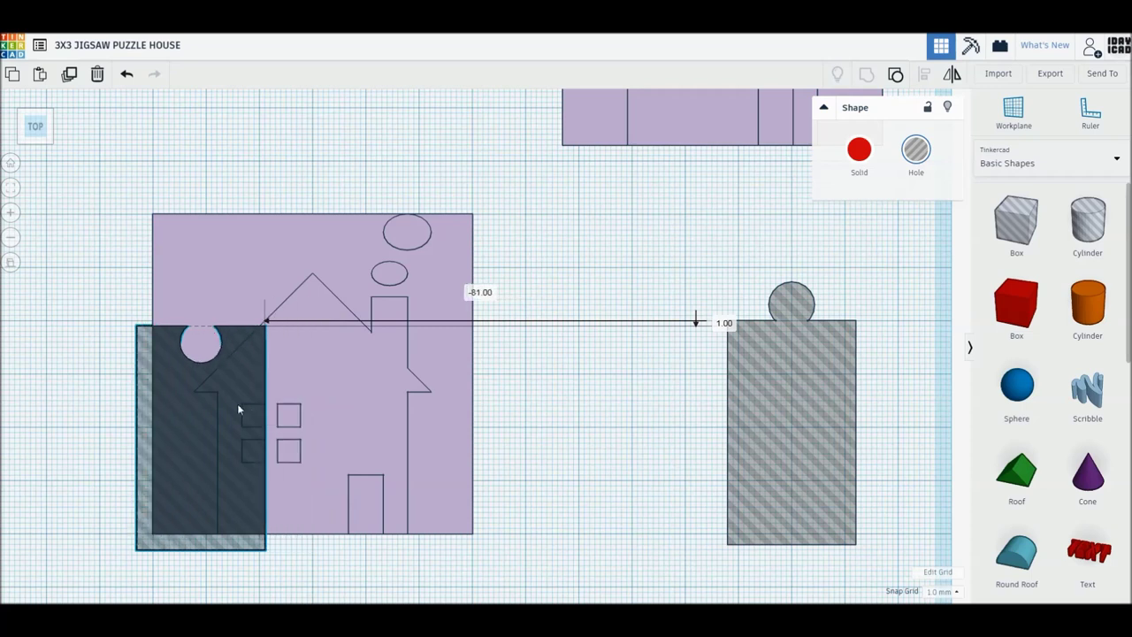
pyautogui.click(552, 402)
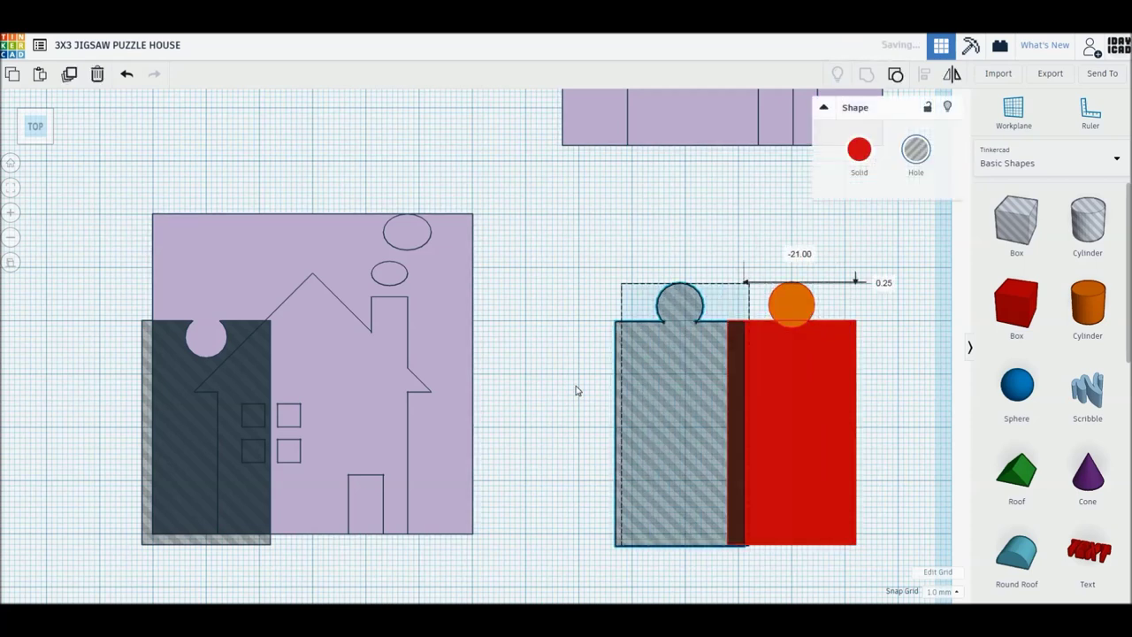
pyautogui.keyDown('alt'); pyautogui.moveTo(825, 403); pyautogui.dragTo(539, 382); pyautogui.keyUp('alt')
pyautogui.moveTo(434, 407)
pyautogui.mouseDown()
pyautogui.moveTo(476, 457)
pyautogui.moveTo(510, 469)
pyautogui.mouseUp()
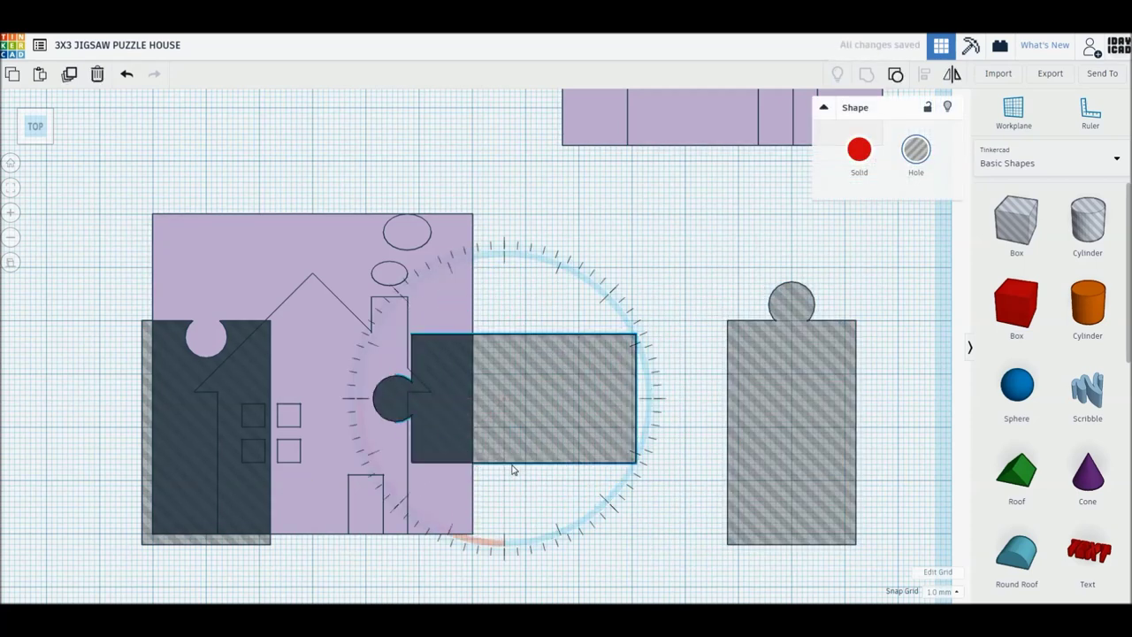
pyautogui.click(665, 242)
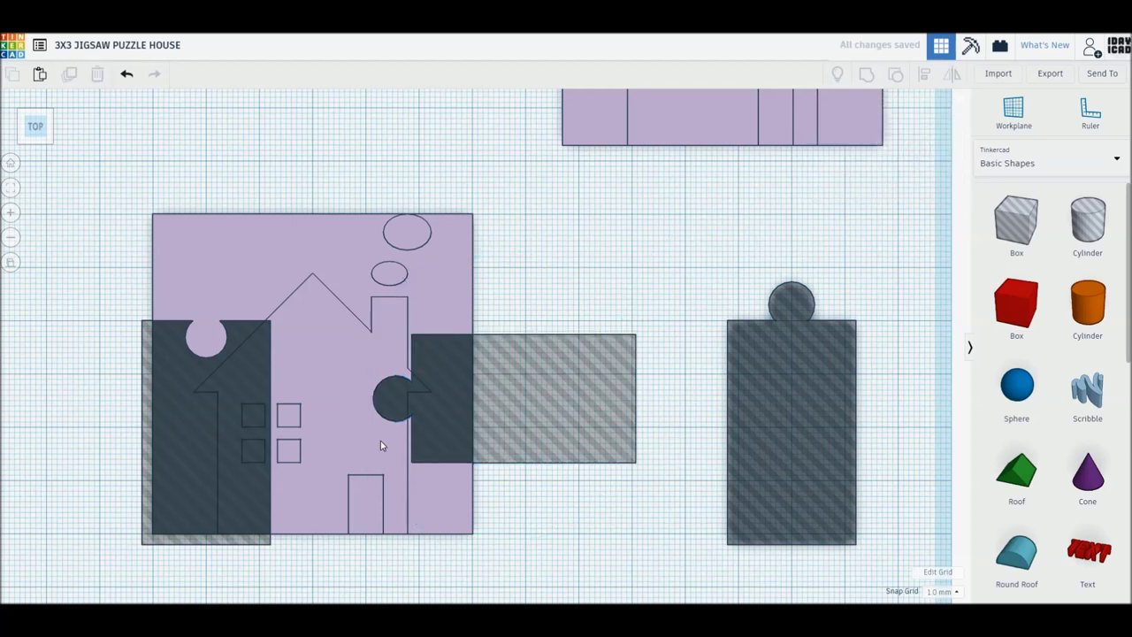
pyautogui.hotkey('ctrl', 'z')
pyautogui.hotkey('ctrl', 'z')
pyautogui.hotkey('ctrl', 'z')
pyautogui.hotkey('ctrl', 'z')
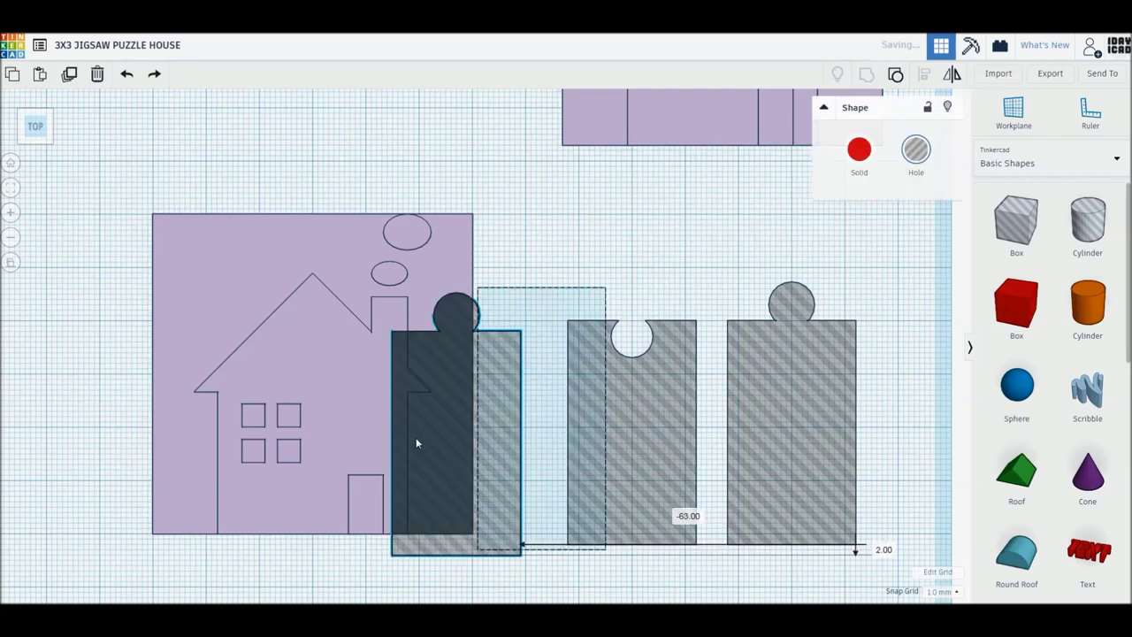
pyautogui.keyDown('alt'); pyautogui.moveTo(759, 435); pyautogui.dragTo(286, 438); pyautogui.keyUp('alt')
pyautogui.moveTo(315, 551); pyautogui.dragTo(254, 550)
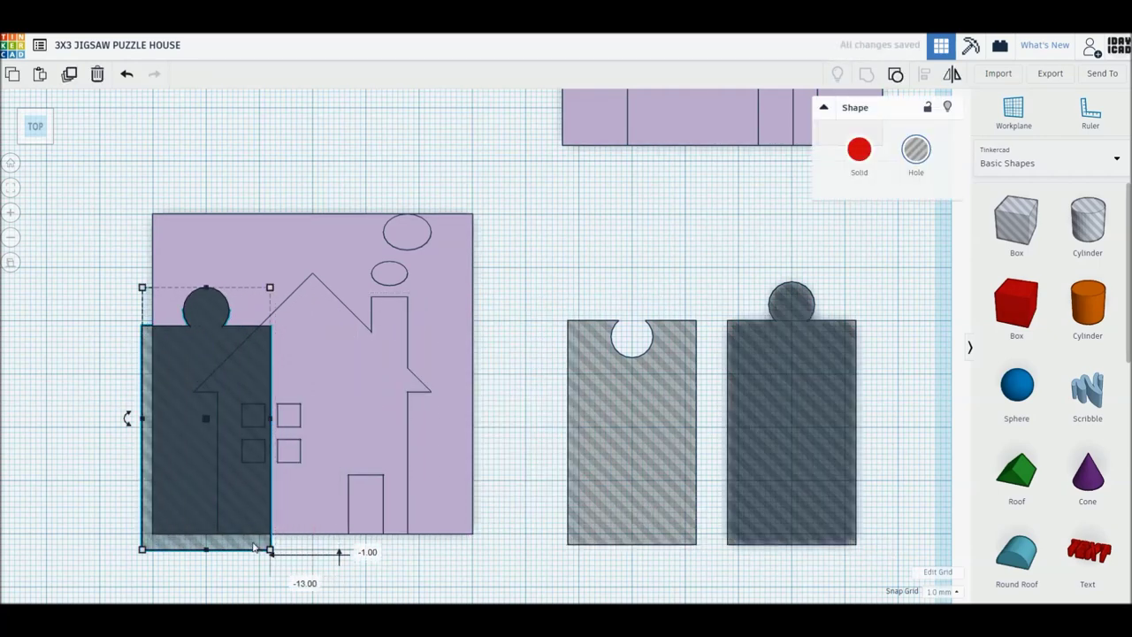
pyautogui.hotkey('ctrl', 'z')
pyautogui.hotkey('ctrl', 'z')
pyautogui.hotkey('ctrl', 'z')
pyautogui.hotkey('ctrl', 'z')
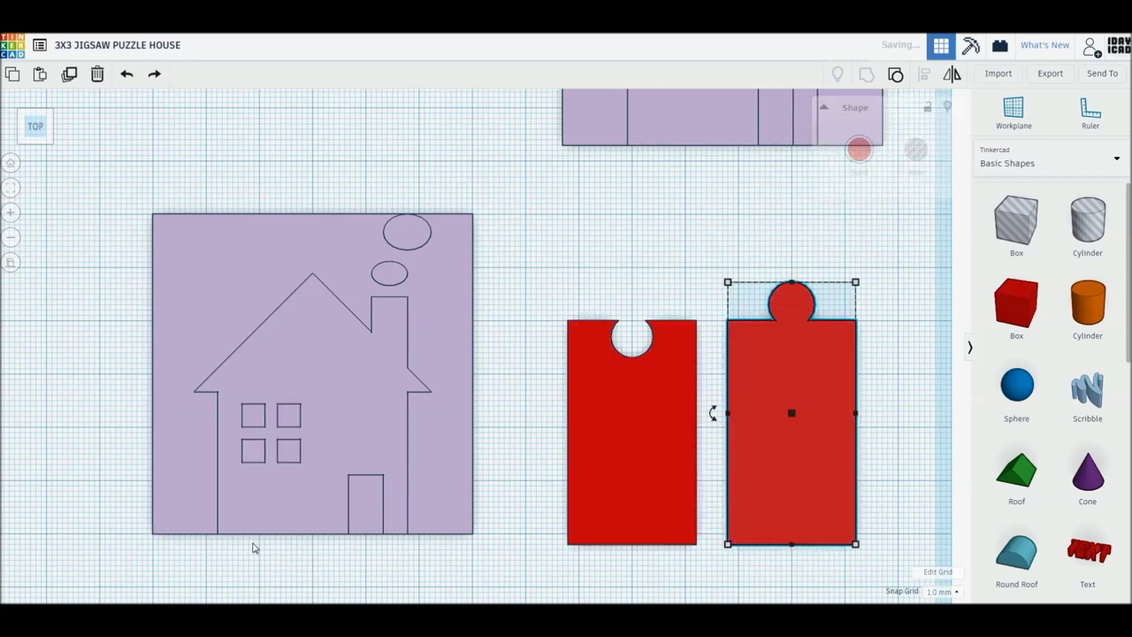
pyautogui.click(155, 74)
# Place the notched and tabbed cutters plus a covering box over the plate corner and group them
pyautogui.moveTo(599, 355); pyautogui.dragTo(194, 380)
pyautogui.moveTo(818, 404)
pyautogui.keyDown('alt'); pyautogui.mouseDown()
pyautogui.moveTo(422, 389)
pyautogui.moveTo(503, 447)
pyautogui.mouseUp(); pyautogui.keyUp('alt')
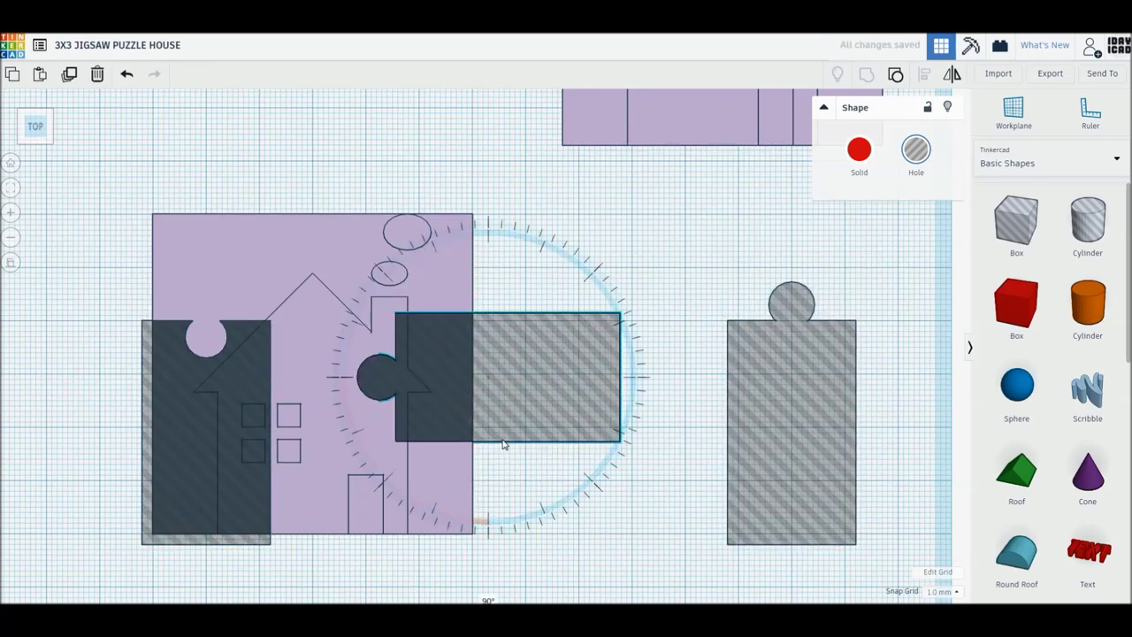
pyautogui.moveTo(614, 391)
pyautogui.mouseDown()
pyautogui.moveTo(505, 281)
pyautogui.moveTo(476, 281)
pyautogui.mouseUp()
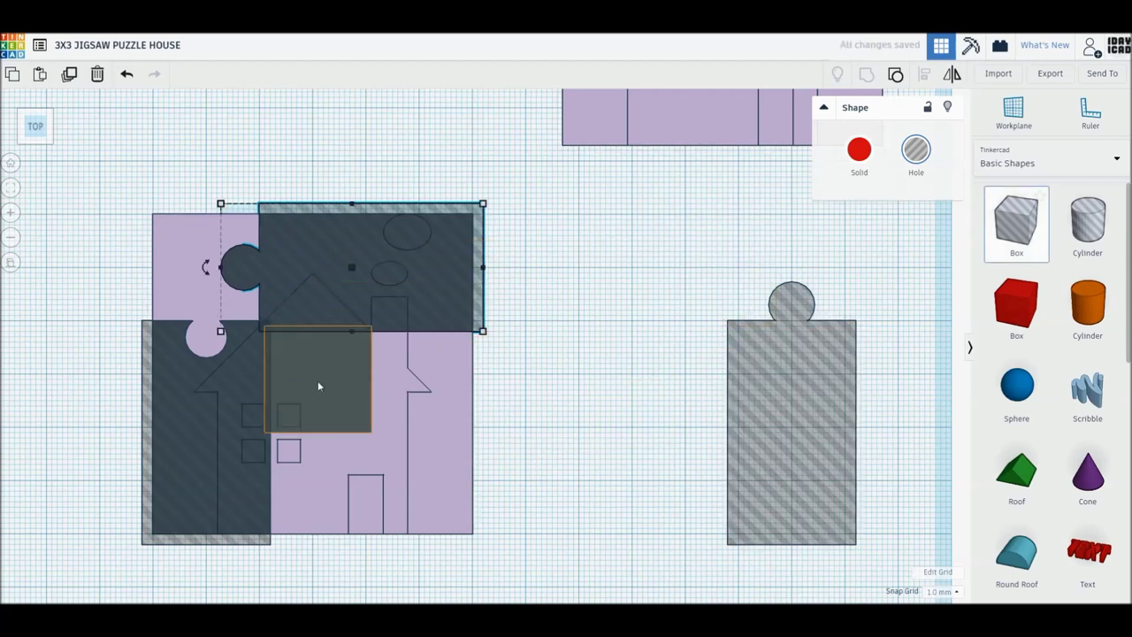
pyautogui.moveTo(325, 372); pyautogui.dragTo(317, 380)
pyautogui.moveTo(372, 433); pyautogui.dragTo(475, 537)
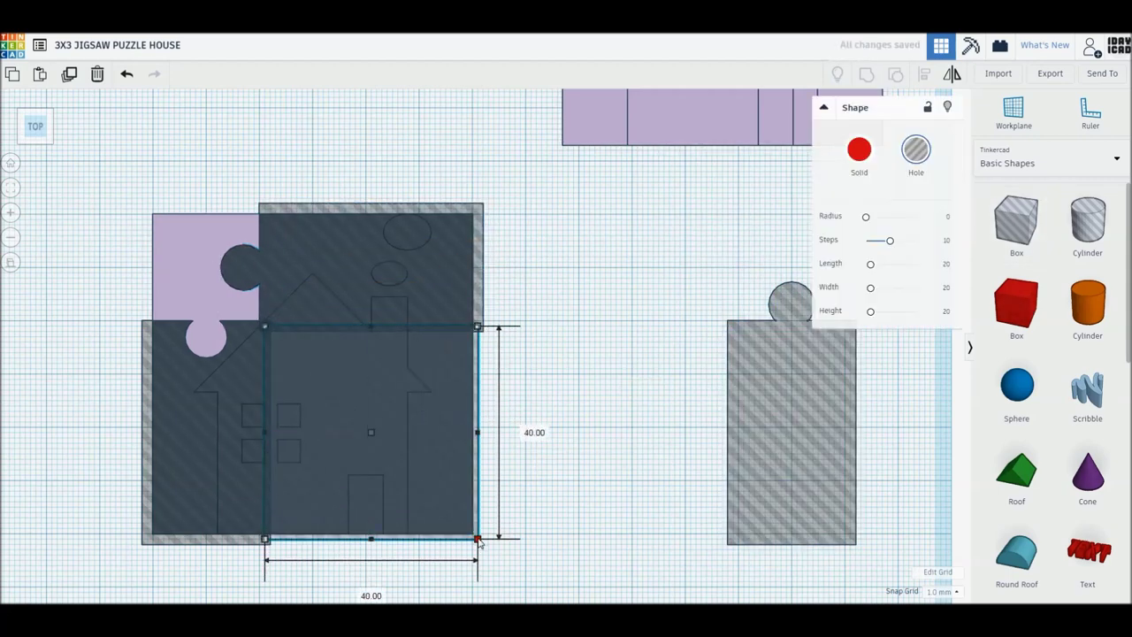
pyautogui.moveTo(115, 193); pyautogui.dragTo(348, 426)
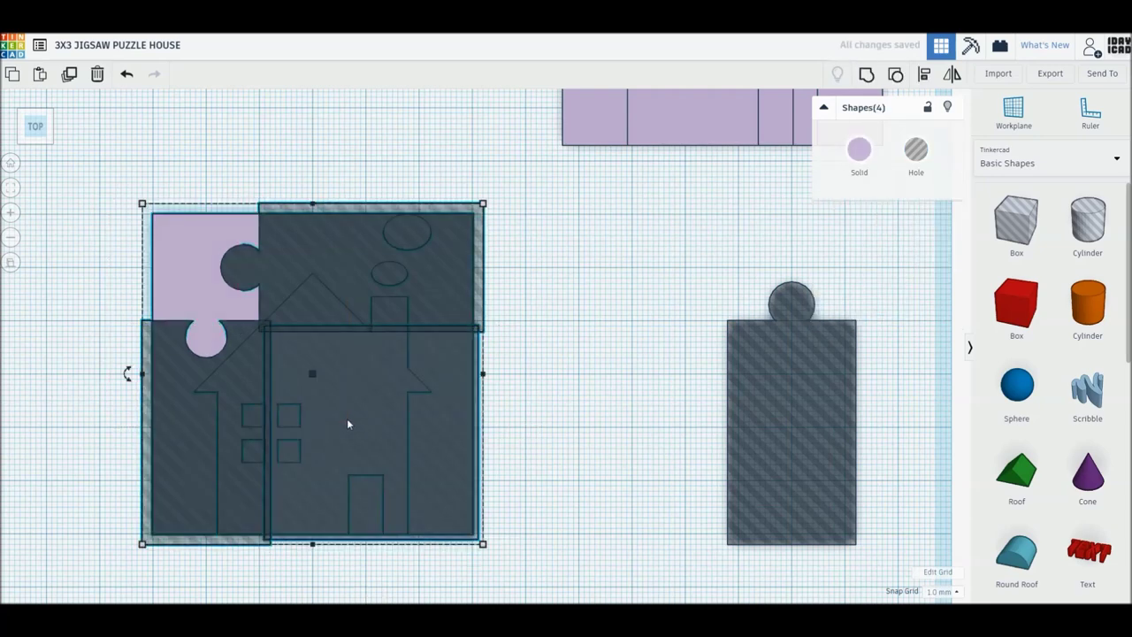
pyautogui.hotkey('ctrl', 'g')
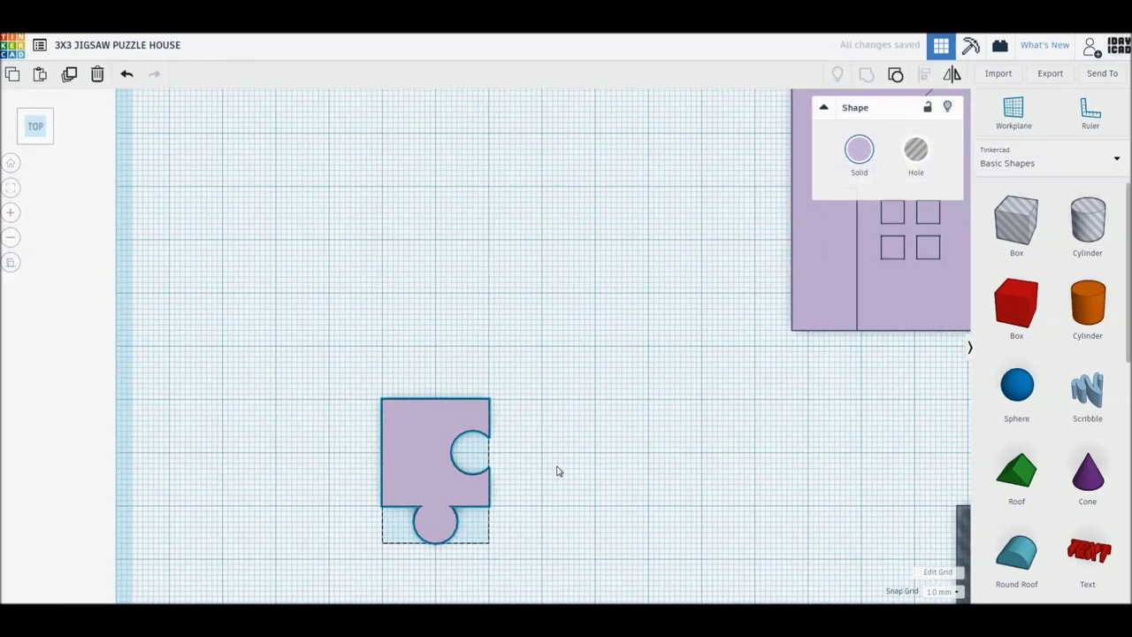
pyautogui.moveTo(442, 450); pyautogui.dragTo(282, 186)
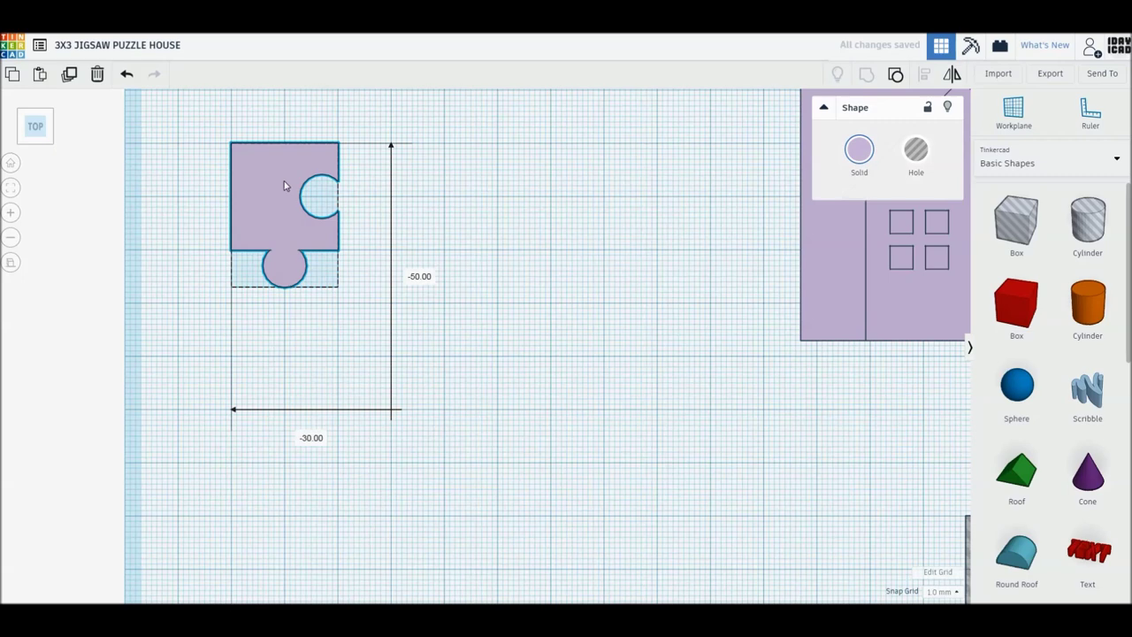
# Move the house plate onto open grid, copy a hole cutter, and group the left shapes together
pyautogui.click(627, 459)
pyautogui.moveTo(627, 460); pyautogui.dragTo(309, 283, button='middle')
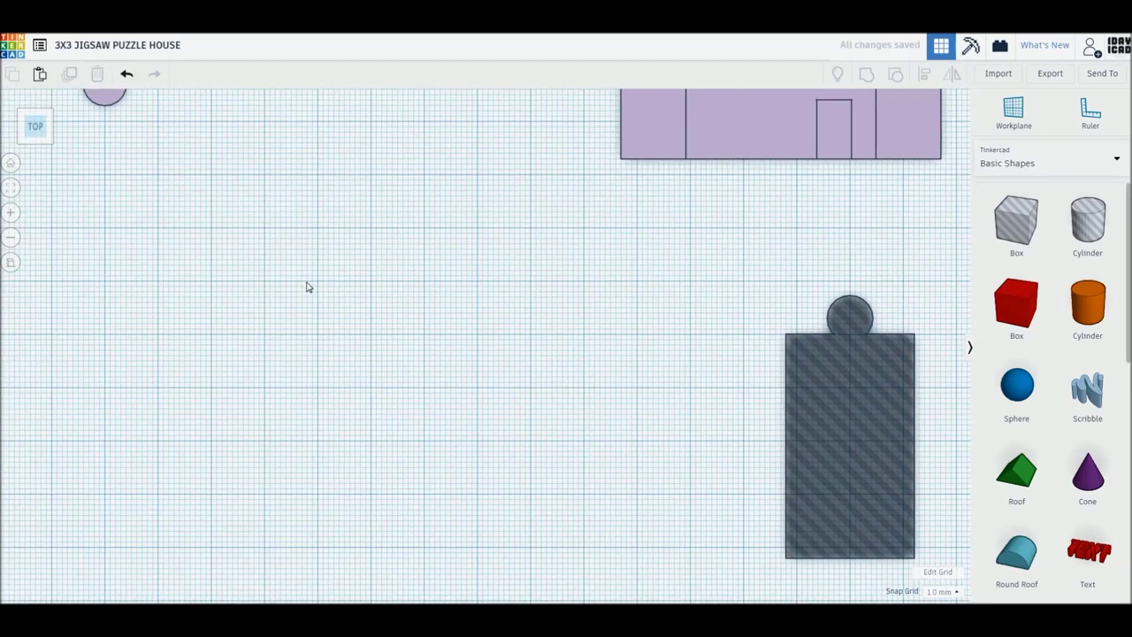
pyautogui.moveTo(675, 147)
pyautogui.mouseDown()
pyautogui.moveTo(398, 400)
pyautogui.moveTo(317, 526)
pyautogui.mouseUp()
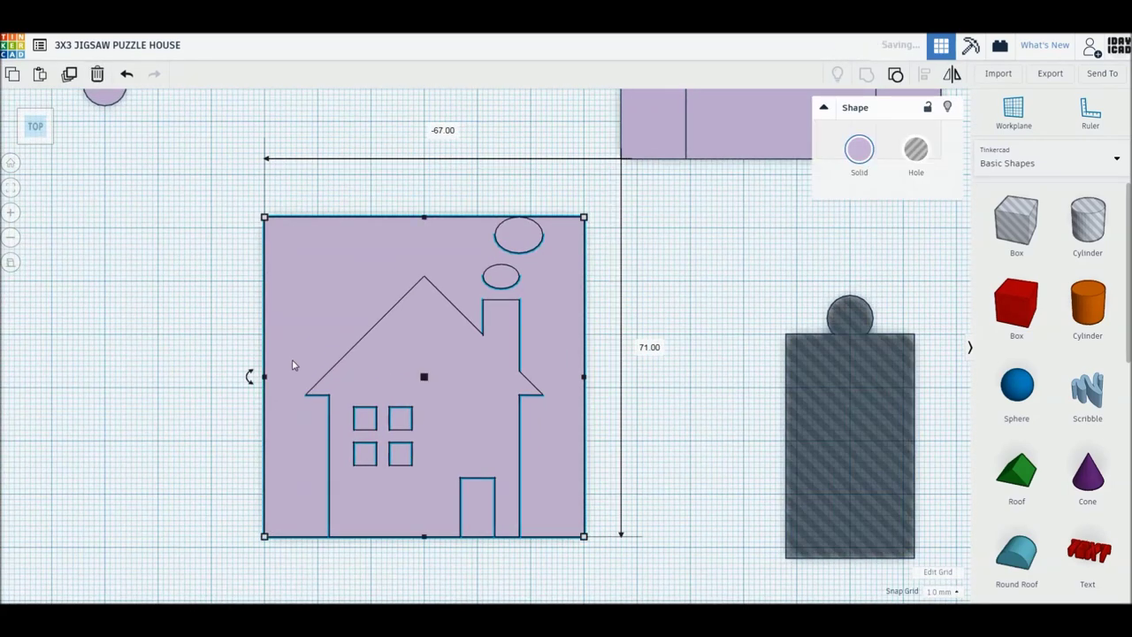
pyautogui.click(188, 246)
pyautogui.hotkey('ctrl', 'v')
pyautogui.moveTo(261, 320); pyautogui.dragTo(883, 560)
pyautogui.click(373, 315)
pyautogui.press('Escape')
pyautogui.hotkey('ctrl', 'g')
pyautogui.moveTo(652, 469)
pyautogui.mouseDown(button='middle')
pyautogui.moveTo(514, 400)
pyautogui.moveTo(517, 338)
pyautogui.mouseUp(button='middle')
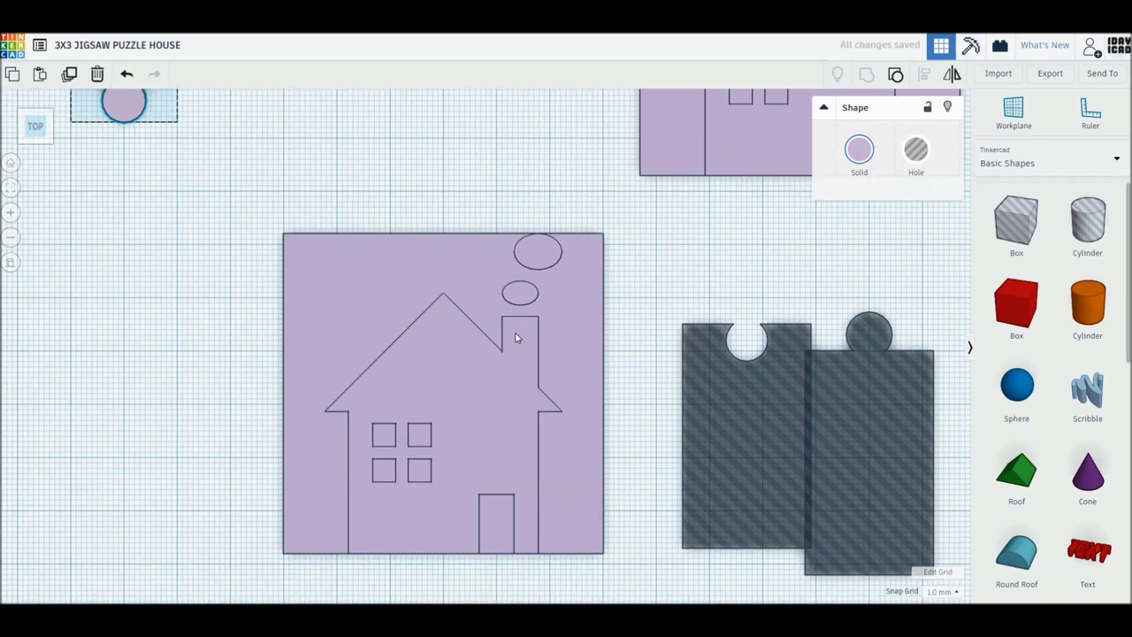
# Rotate the cutter over the house's top-left corner and copy it to the top-right corner
pyautogui.click(722, 422)
pyautogui.moveTo(722, 422)
pyautogui.keyDown('alt'); pyautogui.mouseDown()
pyautogui.moveTo(371, 368)
pyautogui.moveTo(382, 292)
pyautogui.mouseUp(); pyautogui.keyUp('alt')
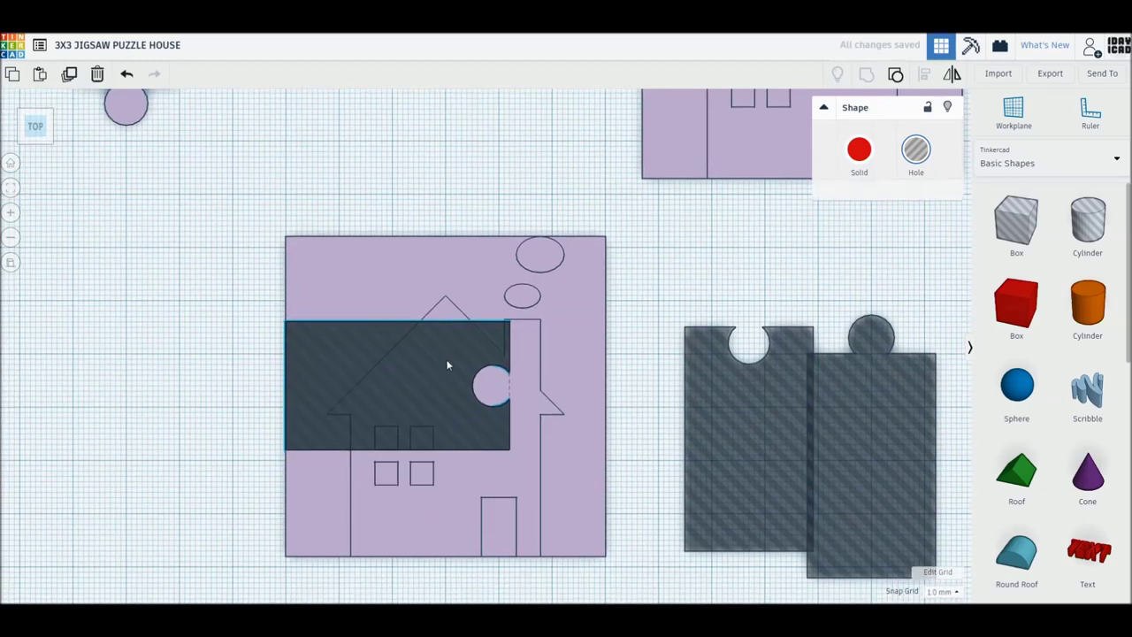
pyautogui.moveTo(447, 366); pyautogui.dragTo(385, 247)
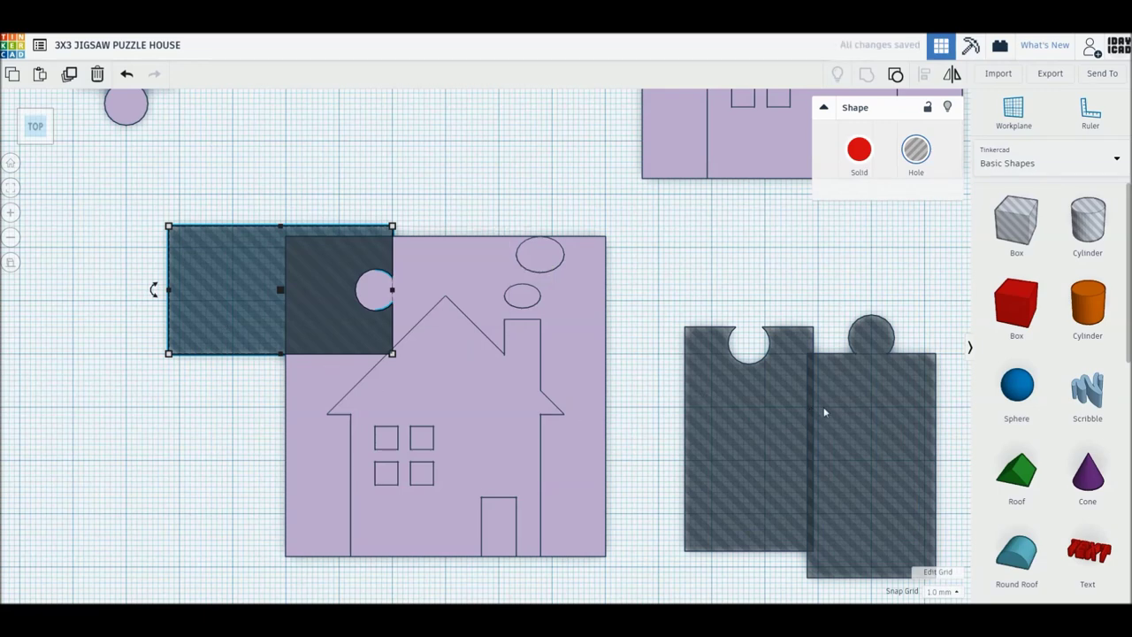
pyautogui.hotkey('ctrl', 'd')
pyautogui.moveTo(234, 327)
pyautogui.mouseDown()
pyautogui.moveTo(529, 334)
pyautogui.moveTo(530, 318)
pyautogui.moveTo(530, 333)
pyautogui.mouseUp()
pyautogui.keyDown('shift'); pyautogui.click(531, 329); pyautogui.keyUp('shift')
pyautogui.press('Escape')
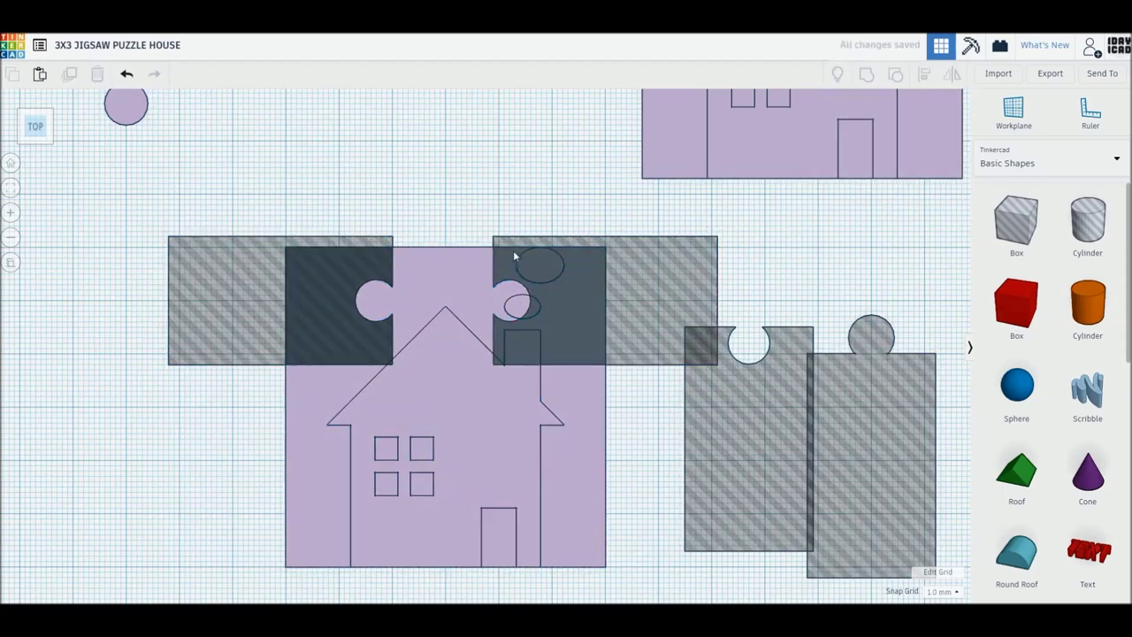
pyautogui.click(514, 256)
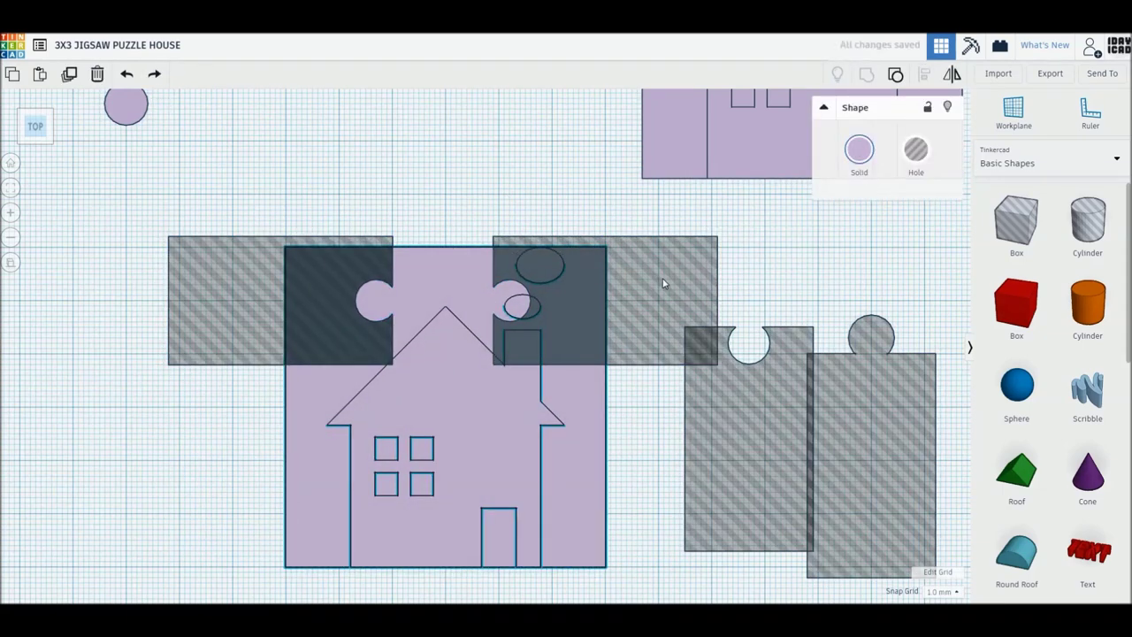
# Nudge the top-right cutter 1 mm right and centre the tall bump-topped cutter below the roof peak
pyautogui.click(663, 284)
pyautogui.press('Right')
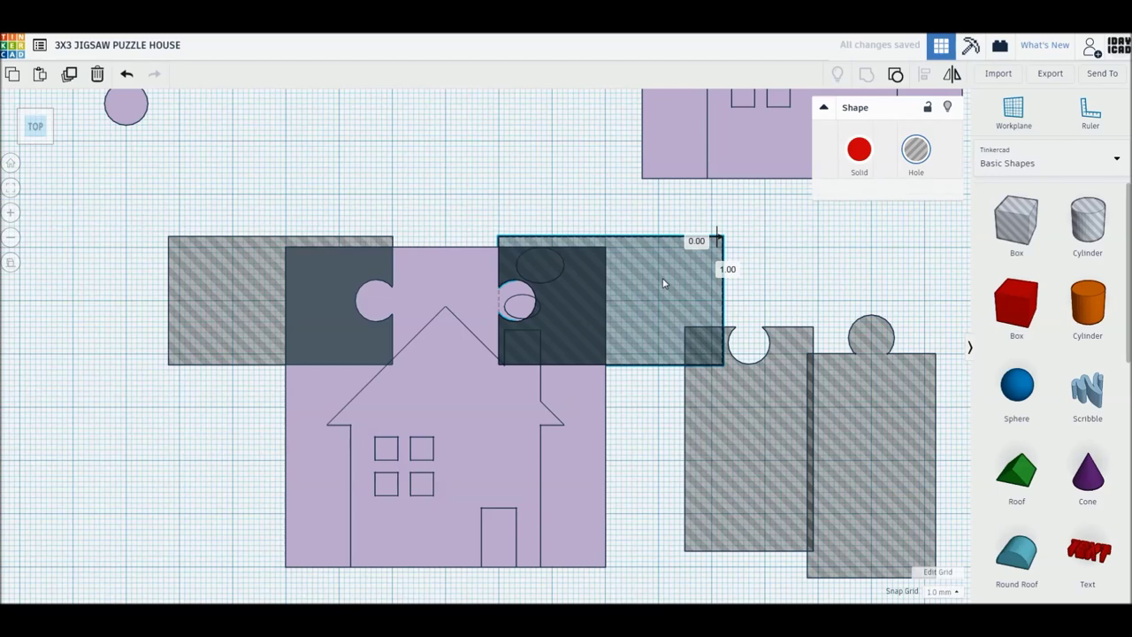
pyautogui.click(654, 408)
pyautogui.moveTo(879, 417); pyautogui.dragTo(456, 418)
pyautogui.moveTo(471, 575); pyautogui.dragTo(467, 577)
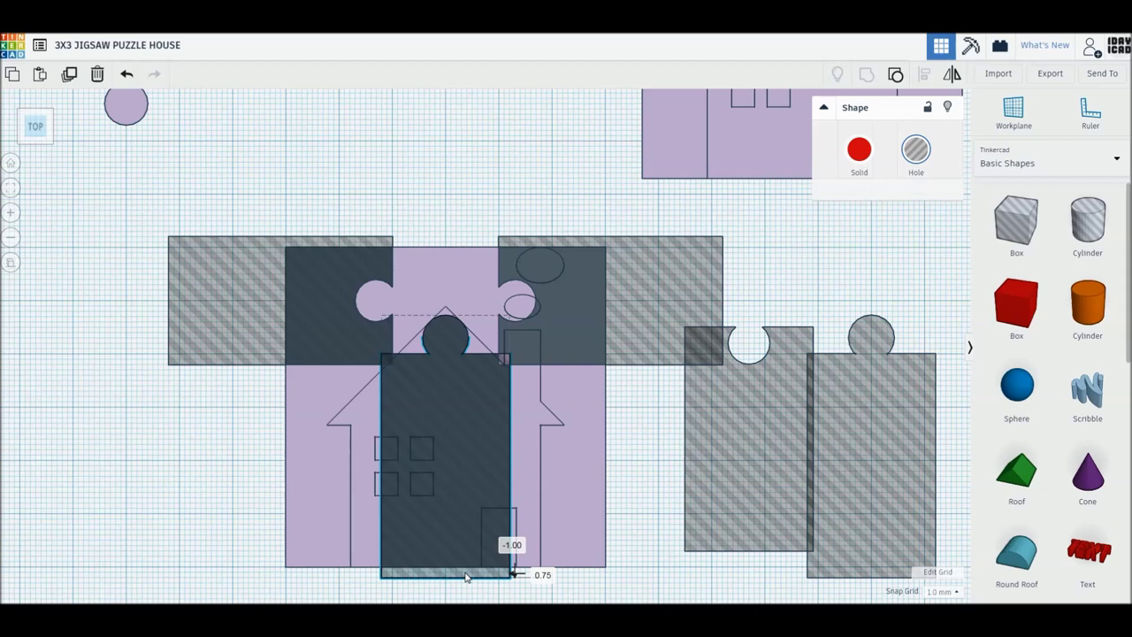
pyautogui.moveTo(466, 577); pyautogui.dragTo(466, 577)
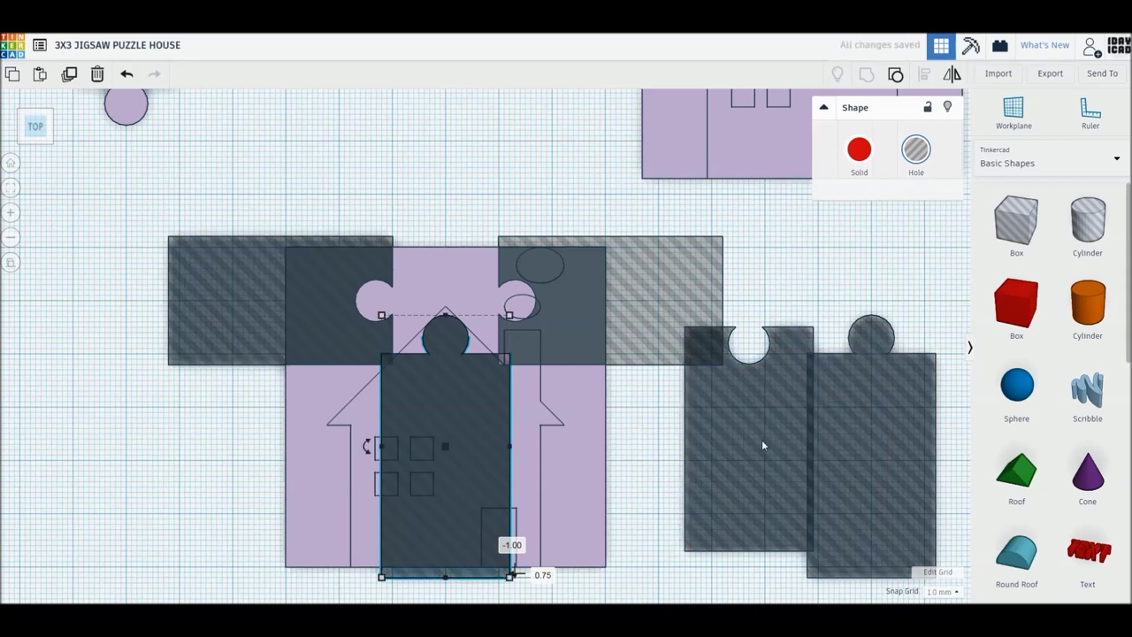
# Remove the old top-left and top-right cutters from around the house
pyautogui.press('Delete')
pyautogui.moveTo(768, 433); pyautogui.dragTo(465, 461)
pyautogui.click(642, 459)
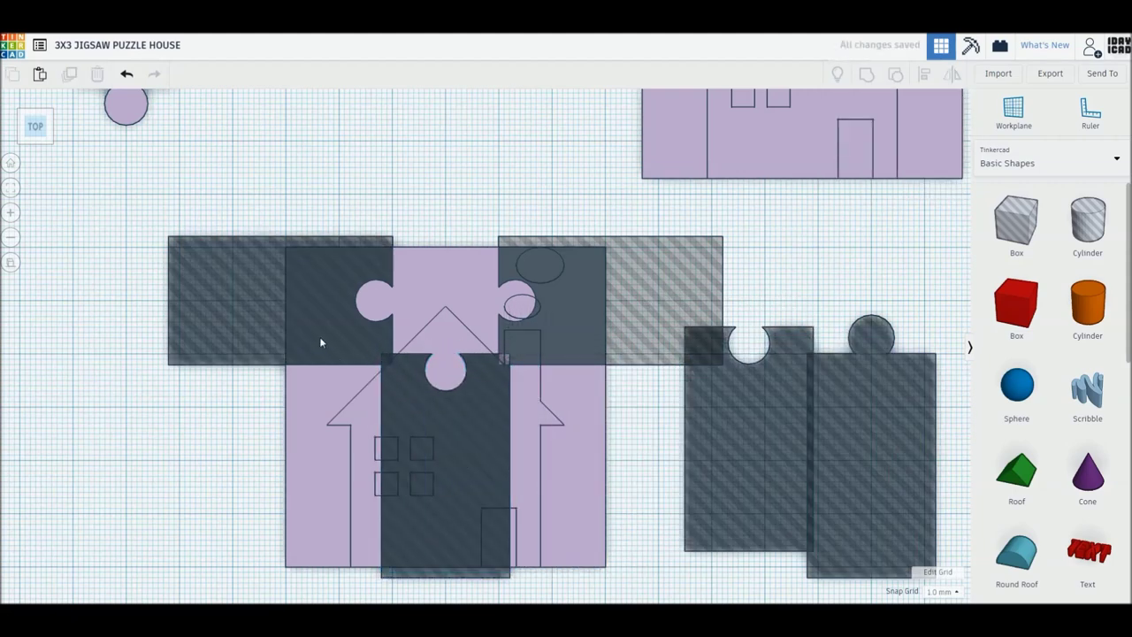
pyautogui.click(319, 336)
pyautogui.press('Delete')
pyautogui.click(652, 314)
pyautogui.press('Delete')
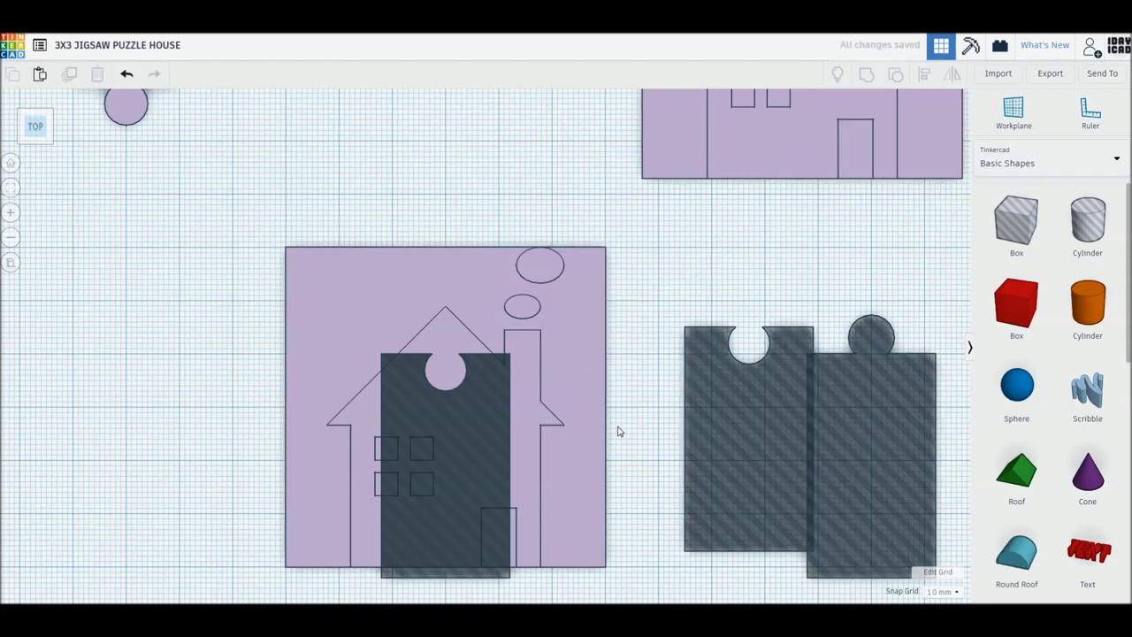
# Place a quarter-turned cutter at the house's top-left and a duplicate at its top-right
pyautogui.moveTo(705, 433); pyautogui.dragTo(384, 420)
pyautogui.moveTo(291, 412); pyautogui.dragTo(369, 322)
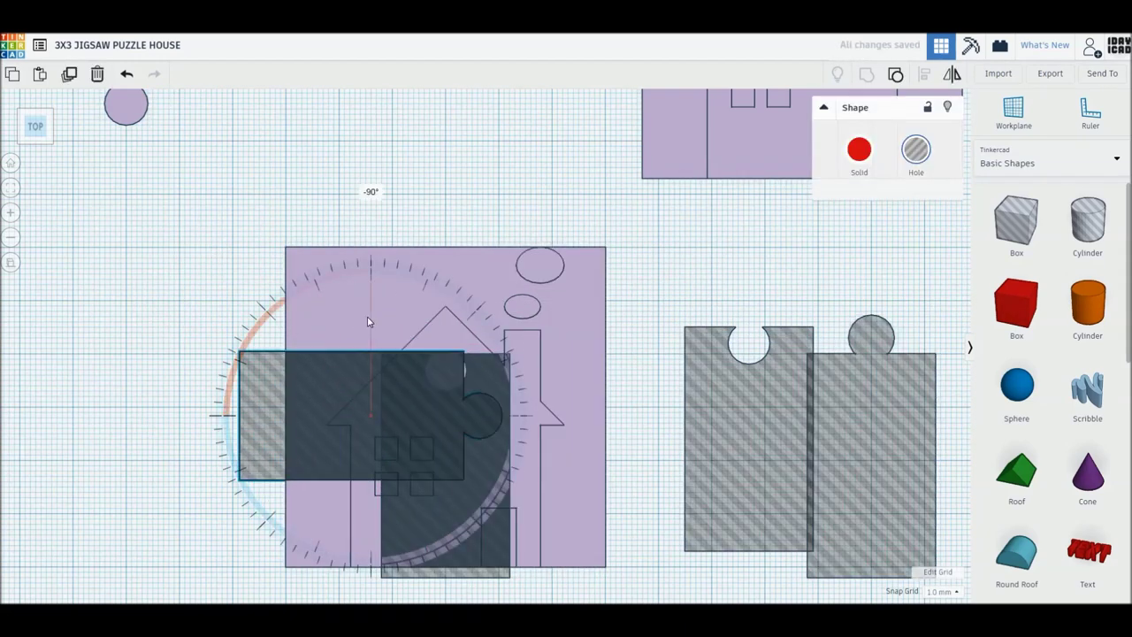
pyautogui.moveTo(256, 421); pyautogui.dragTo(186, 306)
pyautogui.hotkey('ctrl', 'd')
pyautogui.moveTo(368, 343); pyautogui.dragTo(690, 346)
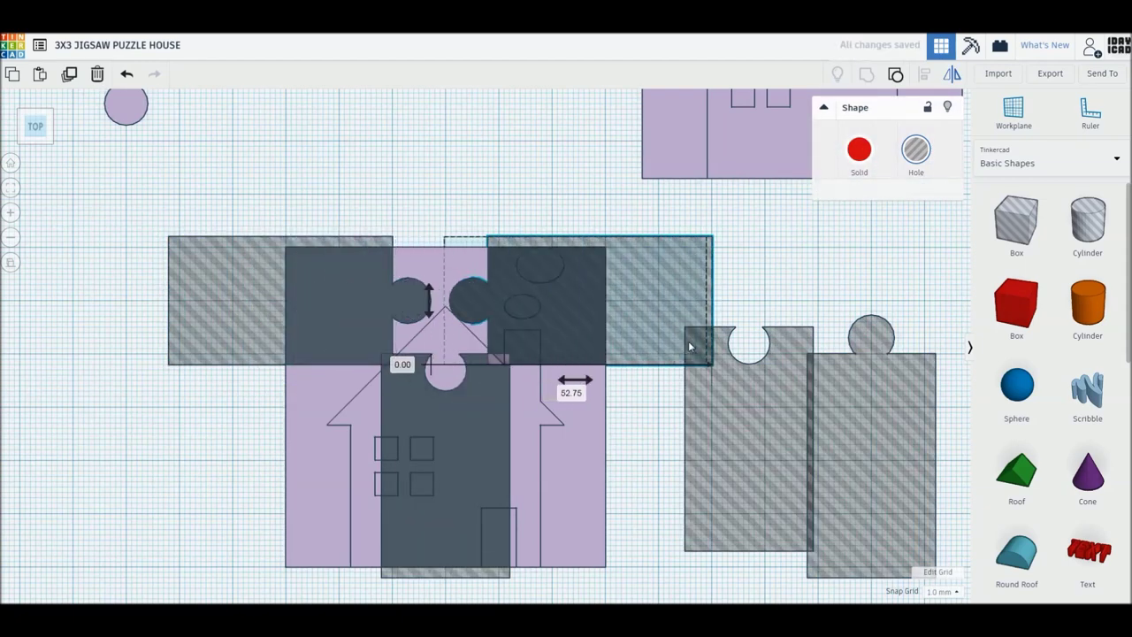
pyautogui.moveTo(690, 347); pyautogui.dragTo(701, 346)
# Add a stretched hole box, group the six shapes and move the piece beside the left piece
pyautogui.moveTo(1017, 222)
pyautogui.mouseDown()
pyautogui.moveTo(582, 432)
pyautogui.moveTo(557, 415)
pyautogui.mouseUp()
pyautogui.moveTo(556, 465)
pyautogui.mouseDown()
pyautogui.moveTo(557, 576)
pyautogui.moveTo(363, 559)
pyautogui.mouseUp()
pyautogui.moveTo(240, 207); pyautogui.dragTo(547, 470)
pyautogui.hotkey('ctrl', 'g')
pyautogui.scroll(3, 404, 337)
pyautogui.moveTo(551, 484); pyautogui.dragTo(343, 220)
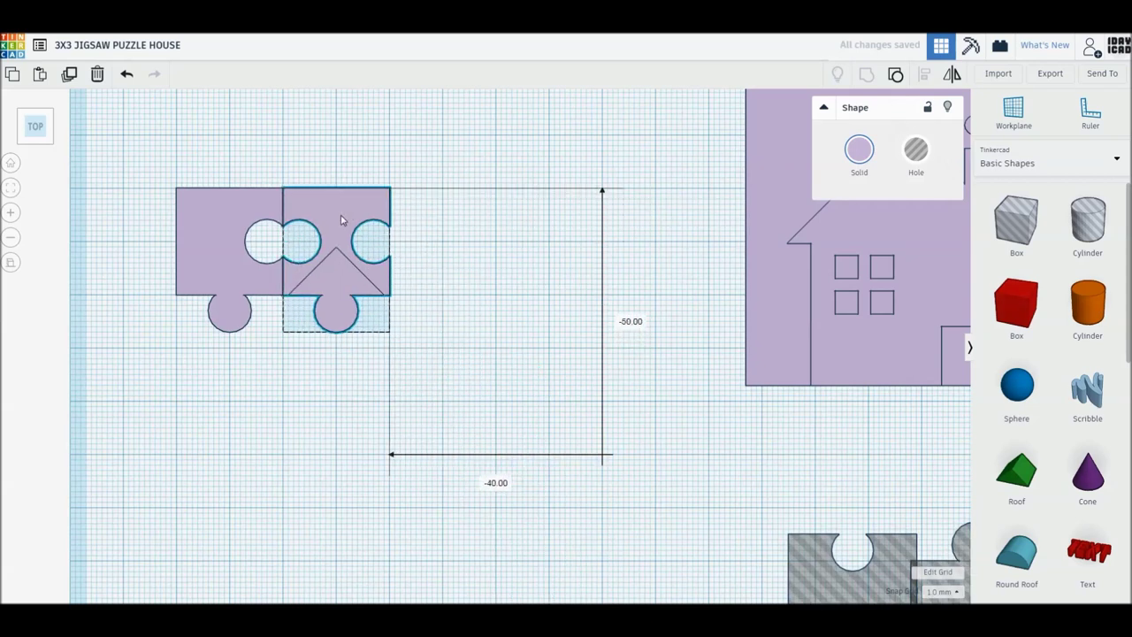
# Copy the left piece below the top-middle piece, delete the original and ungroup the copy
pyautogui.click(212, 209)
pyautogui.hotkey('ctrl', 'd')
pyautogui.moveTo(211, 210); pyautogui.dragTo(317, 390)
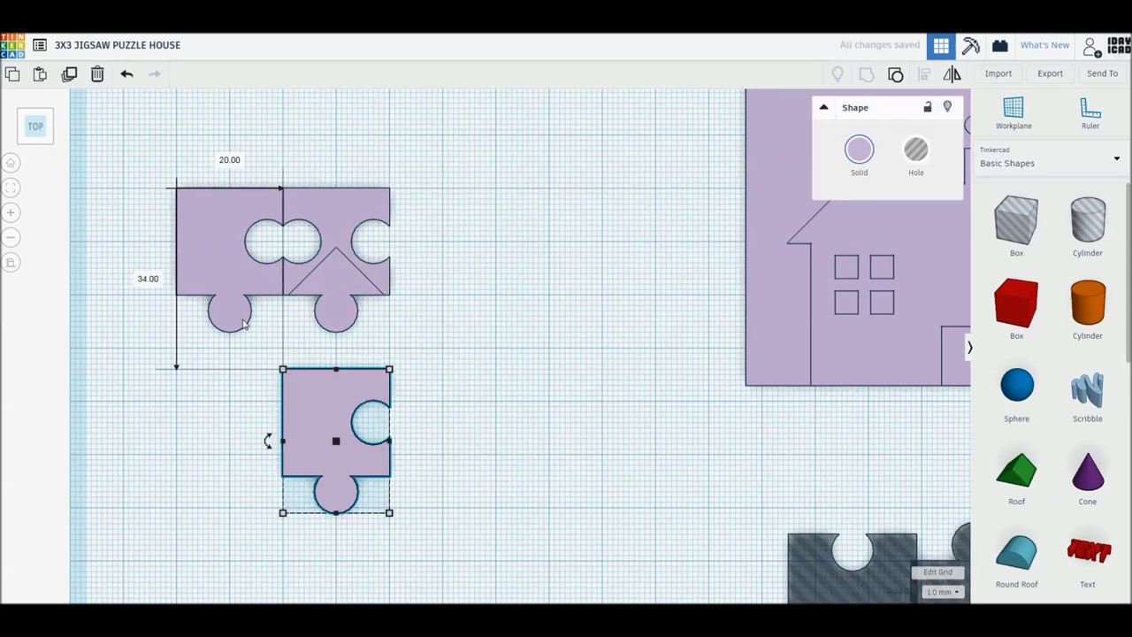
pyautogui.click(243, 323)
pyautogui.press('Delete')
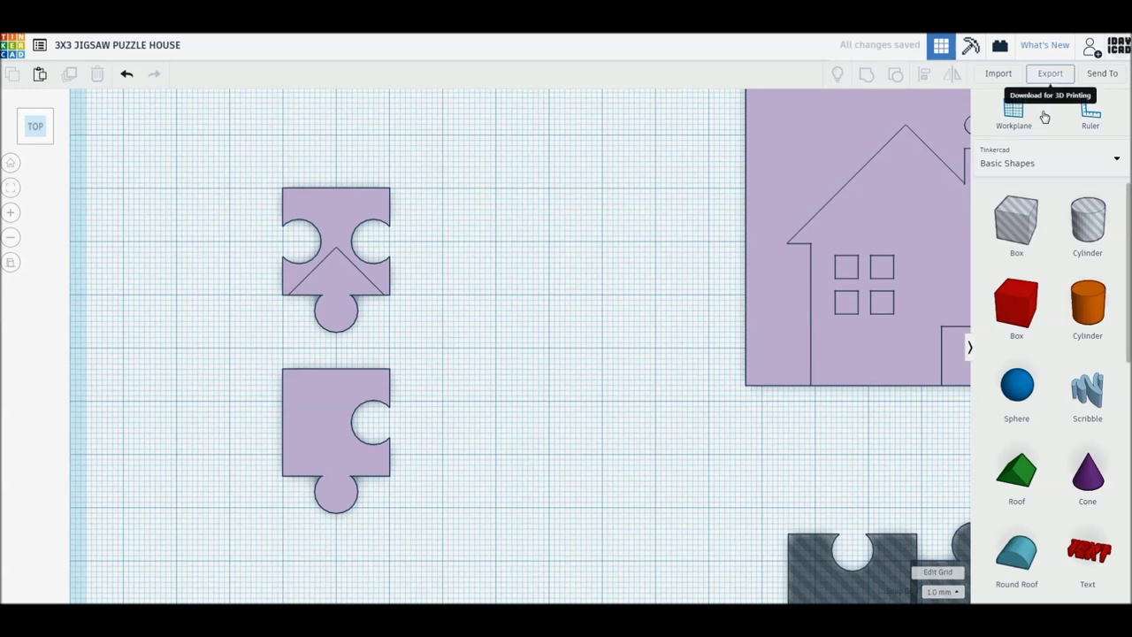
pyautogui.click(329, 414)
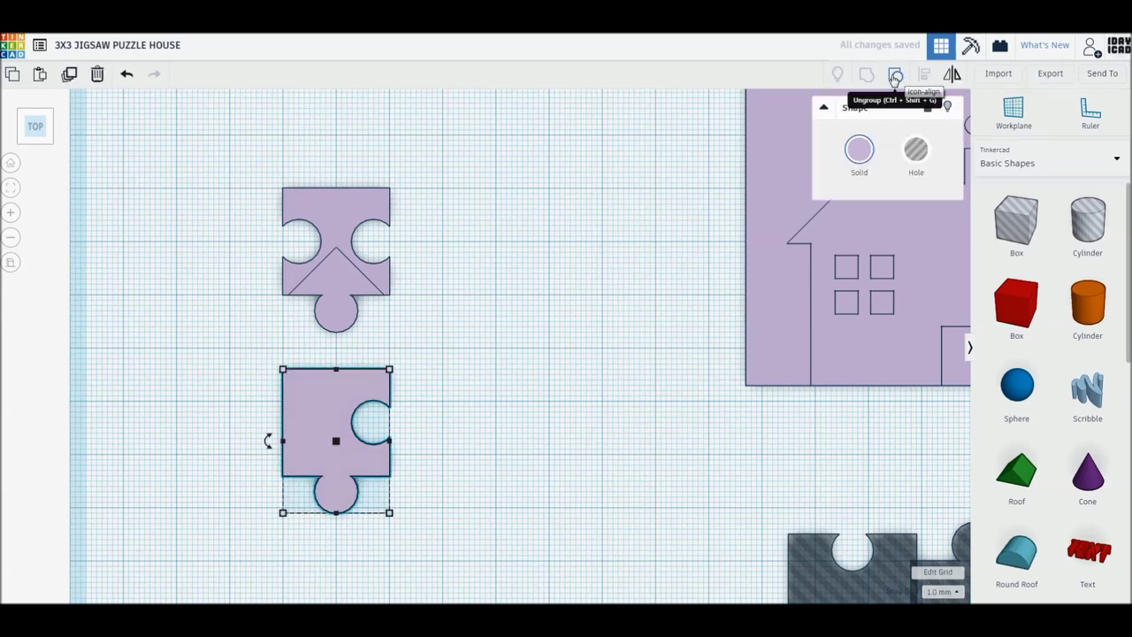
pyautogui.click(895, 78)
pyautogui.click(490, 484)
# Rotate the left hole box so its tab points up and set it at the lower left
pyautogui.moveTo(489, 484); pyautogui.dragTo(528, 381, button='middle')
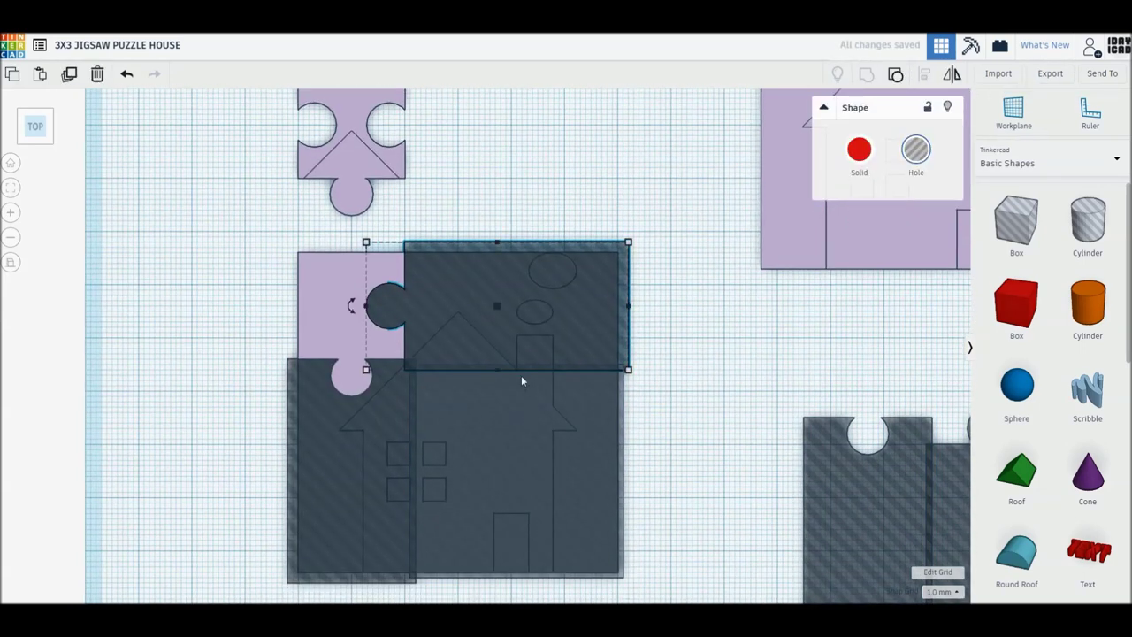
pyautogui.press('Delete')
pyautogui.click(367, 477)
pyautogui.hotkey('ctrl', 'z')
pyautogui.hotkey('ctrl', 'z')
pyautogui.hotkey('ctrl', 'z')
pyautogui.moveTo(438, 271); pyautogui.dragTo(339, 386)
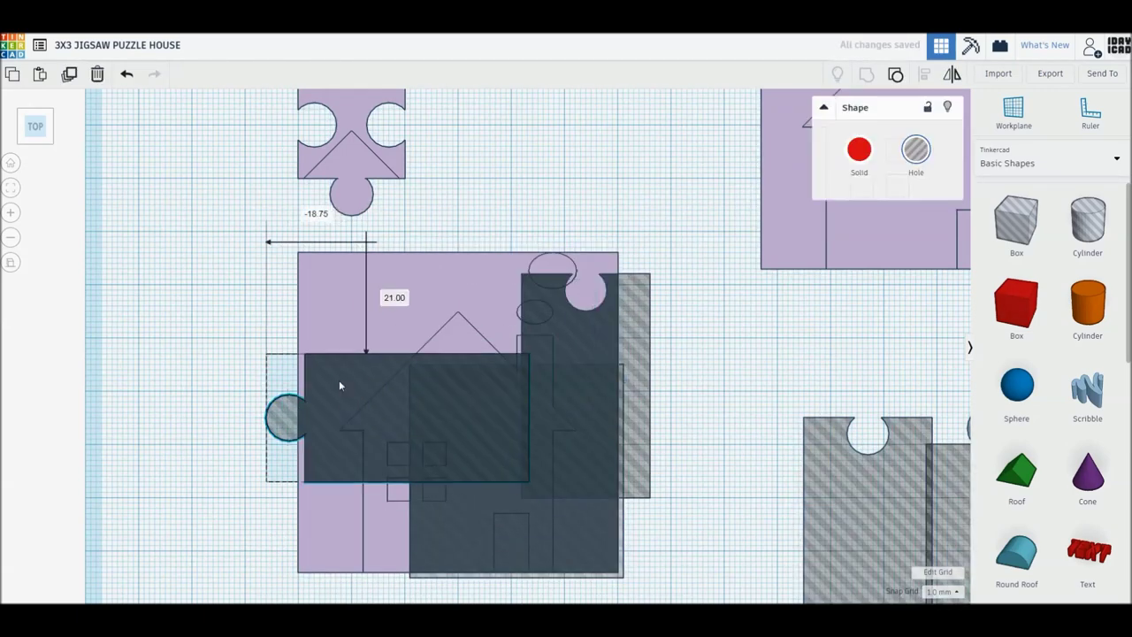
pyautogui.moveTo(256, 414); pyautogui.dragTo(393, 199)
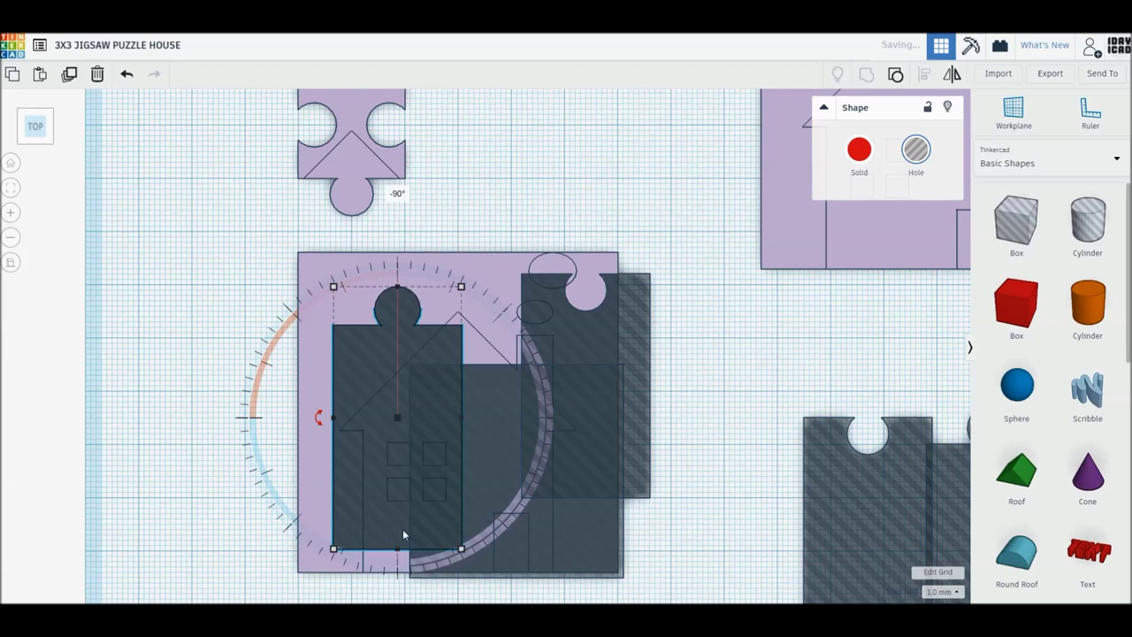
pyautogui.moveTo(372, 535); pyautogui.dragTo(333, 571)
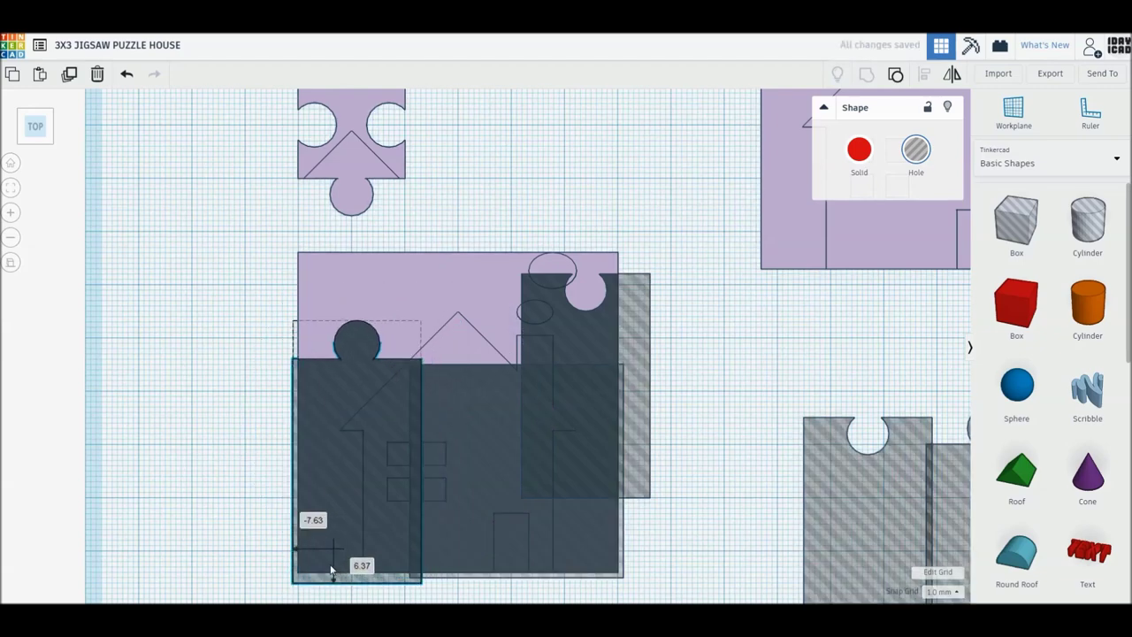
pyautogui.moveTo(329, 571); pyautogui.dragTo(323, 570)
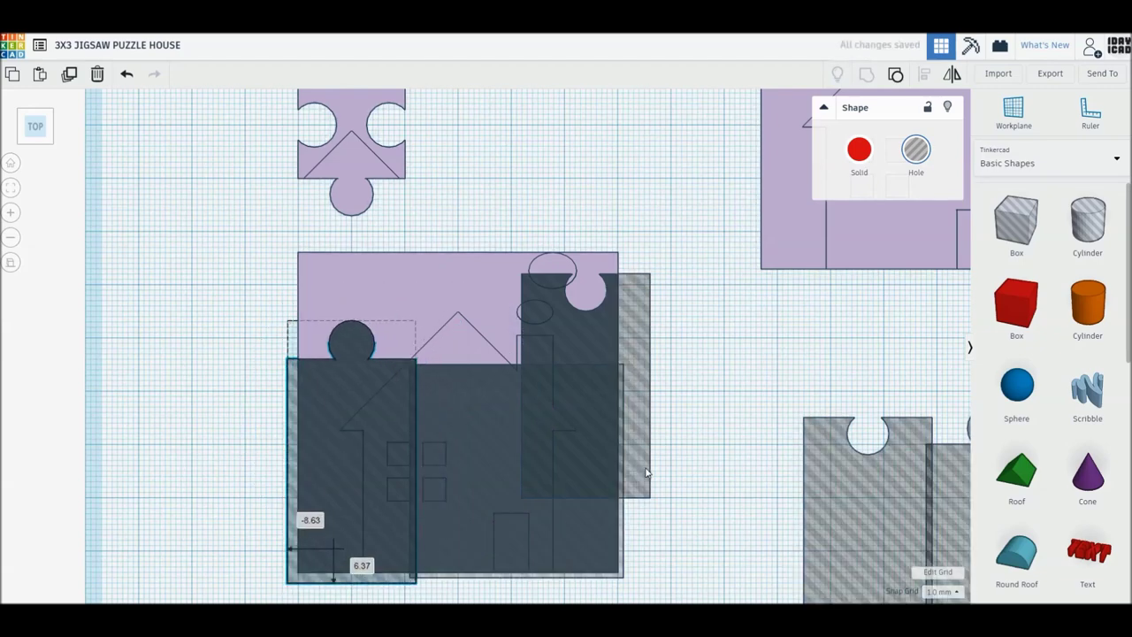
# Quarter-turn the right hole box, group the parts and place the piece beside the top-middle piece
pyautogui.click(526, 399)
pyautogui.moveTo(513, 399)
pyautogui.mouseDown()
pyautogui.moveTo(542, 442)
pyautogui.moveTo(597, 457)
pyautogui.mouseUp()
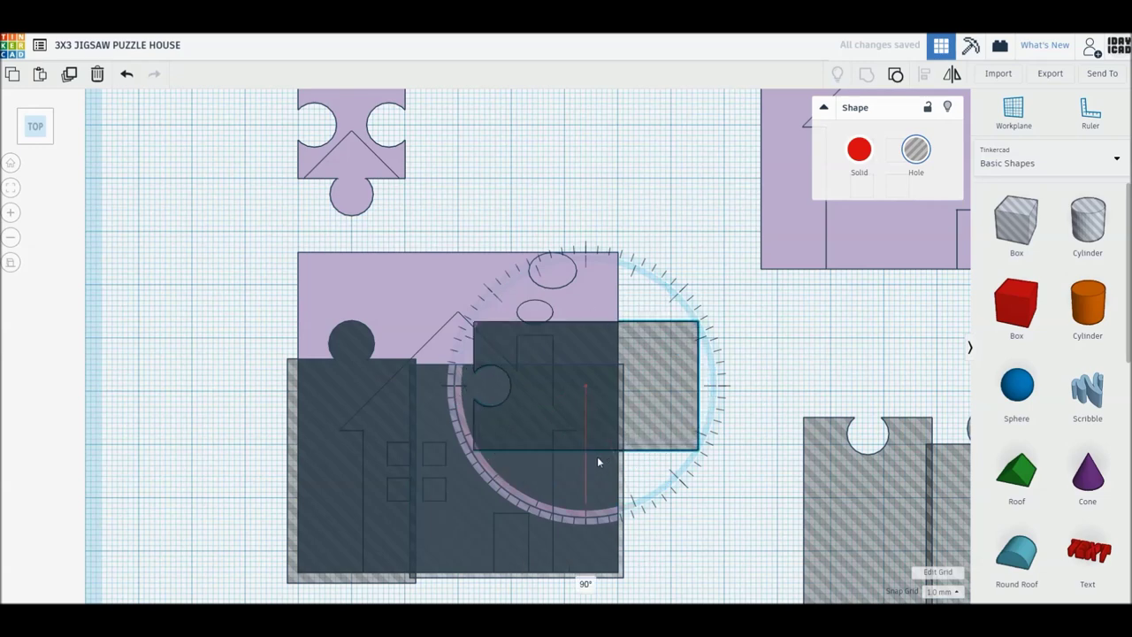
pyautogui.moveTo(680, 393); pyautogui.dragTo(614, 310)
pyautogui.moveTo(281, 241); pyautogui.dragTo(512, 417)
pyautogui.hotkey('ctrl', 'g')
pyautogui.moveTo(503, 396)
pyautogui.mouseDown(button='middle')
pyautogui.moveTo(564, 416)
pyautogui.moveTo(586, 462)
pyautogui.mouseUp(button='middle')
pyautogui.moveTo(434, 418); pyautogui.dragTo(328, 239)
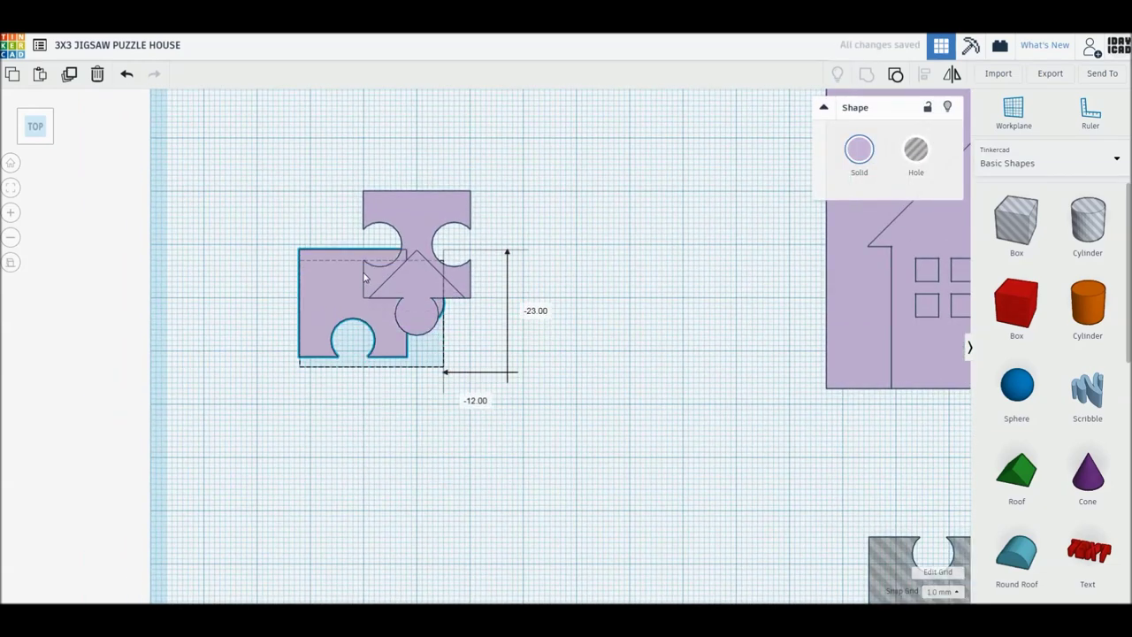
# Bring a house plate copy down and left into the working area
pyautogui.click(610, 503)
pyautogui.moveTo(609, 504); pyautogui.dragTo(536, 395, button='middle')
pyautogui.moveTo(923, 217)
pyautogui.mouseDown()
pyautogui.moveTo(707, 459)
pyautogui.moveTo(569, 547)
pyautogui.mouseUp()
pyautogui.moveTo(569, 547); pyautogui.dragTo(511, 495, button='middle')
pyautogui.moveTo(513, 420)
pyautogui.mouseDown()
pyautogui.moveTo(518, 506)
pyautogui.moveTo(513, 465)
pyautogui.mouseUp()
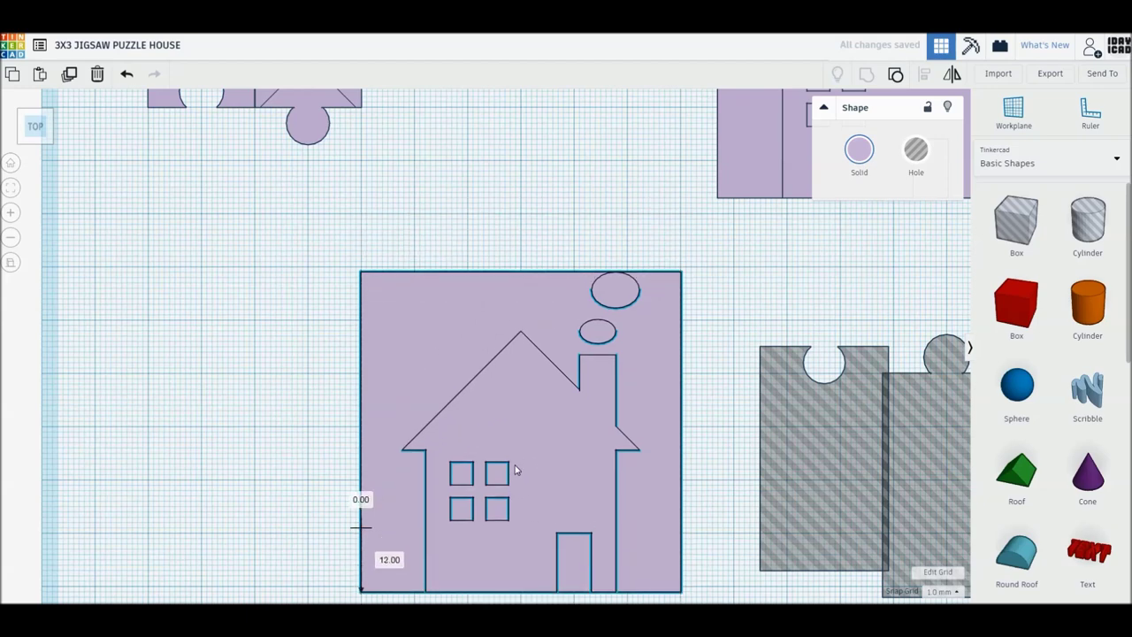
pyautogui.moveTo(513, 465); pyautogui.dragTo(453, 476, button='middle')
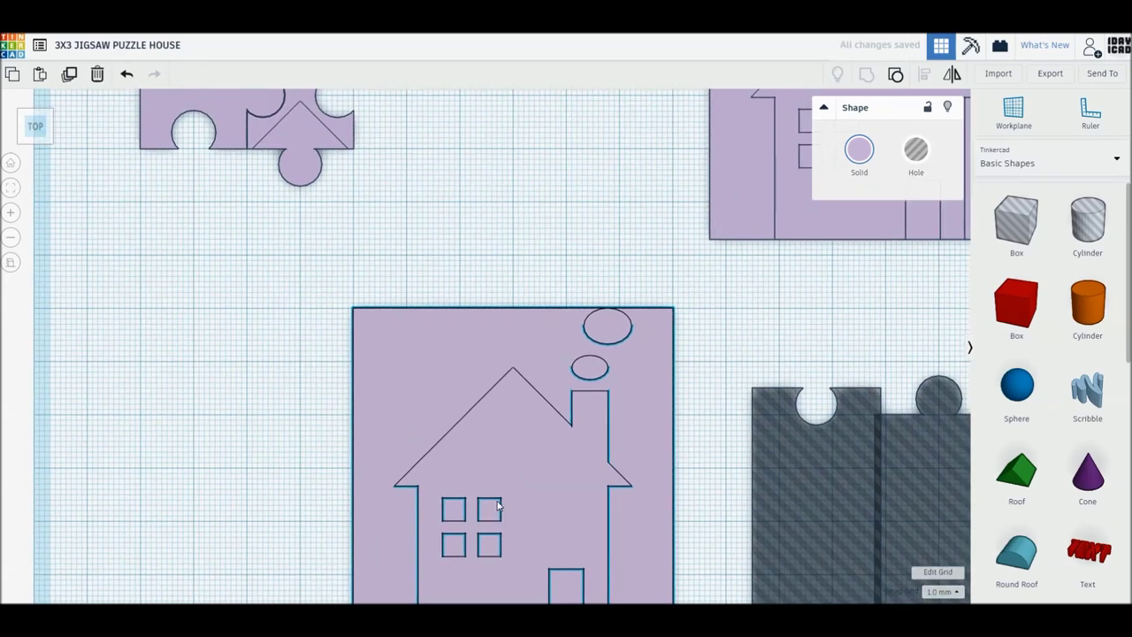
# Place a rotated hole cutter at the plate's top-left and a copy on its right side
pyautogui.keyDown('alt'); pyautogui.moveTo(722, 509); pyautogui.dragTo(483, 450); pyautogui.keyUp('alt')
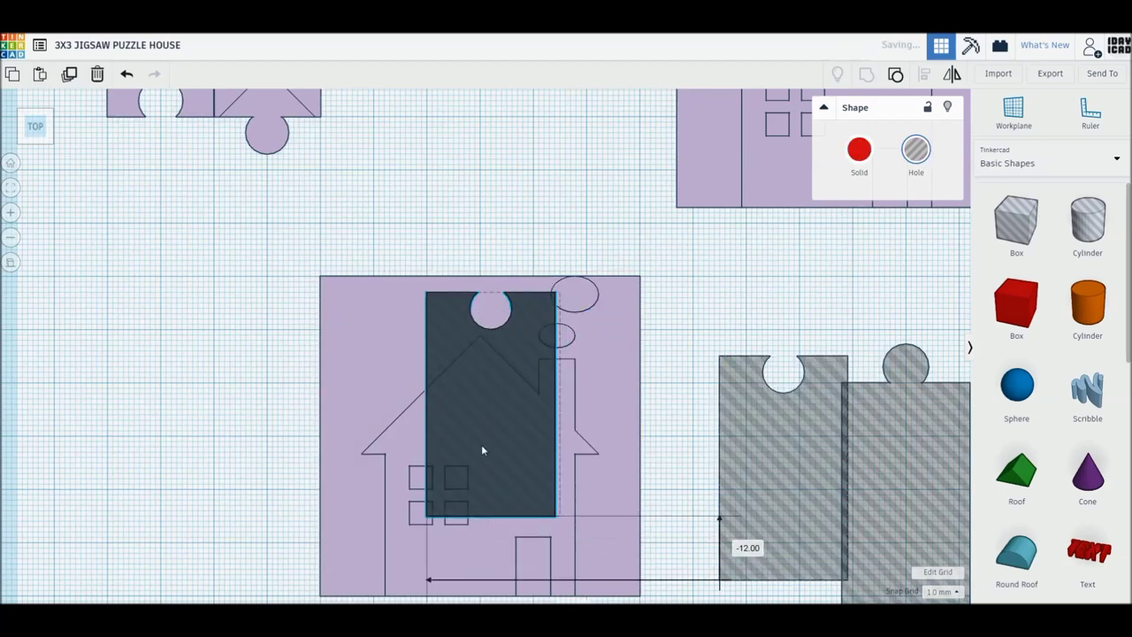
pyautogui.moveTo(410, 438)
pyautogui.mouseDown()
pyautogui.moveTo(467, 331)
pyautogui.moveTo(498, 324)
pyautogui.mouseUp()
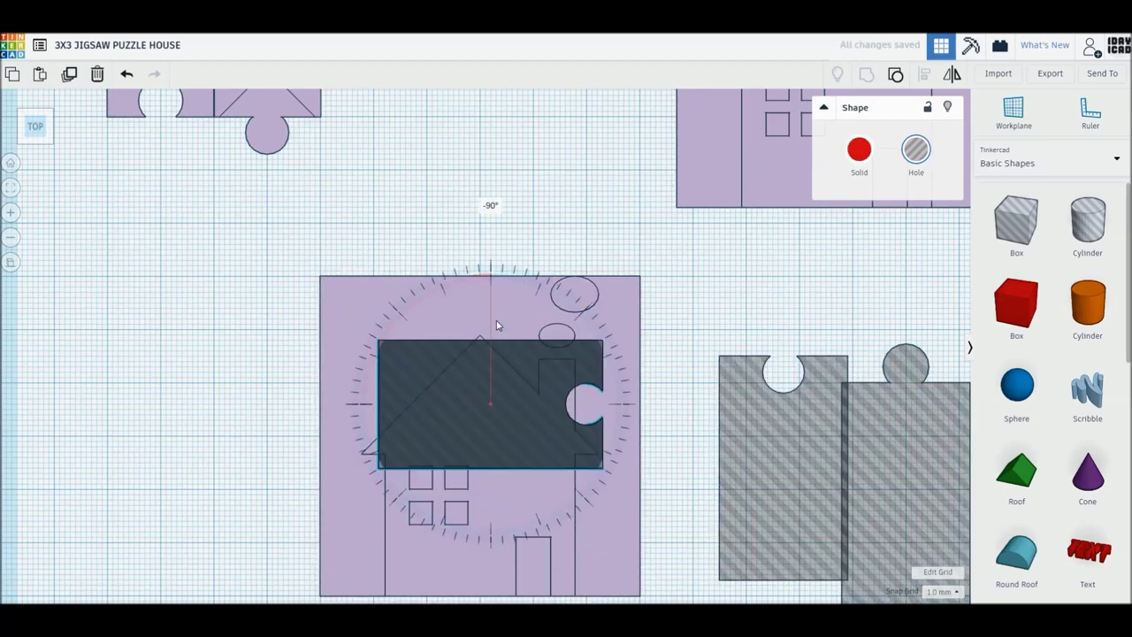
pyautogui.moveTo(396, 384); pyautogui.dragTo(323, 310)
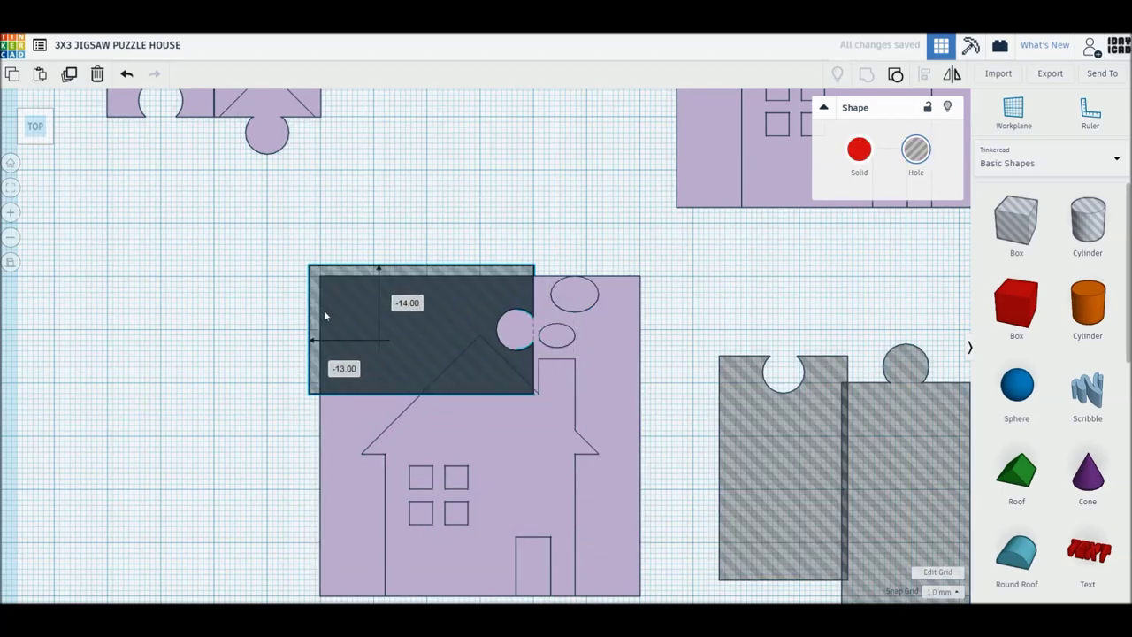
pyautogui.keyDown('alt'); pyautogui.moveTo(798, 416); pyautogui.dragTo(612, 411); pyautogui.keyUp('alt')
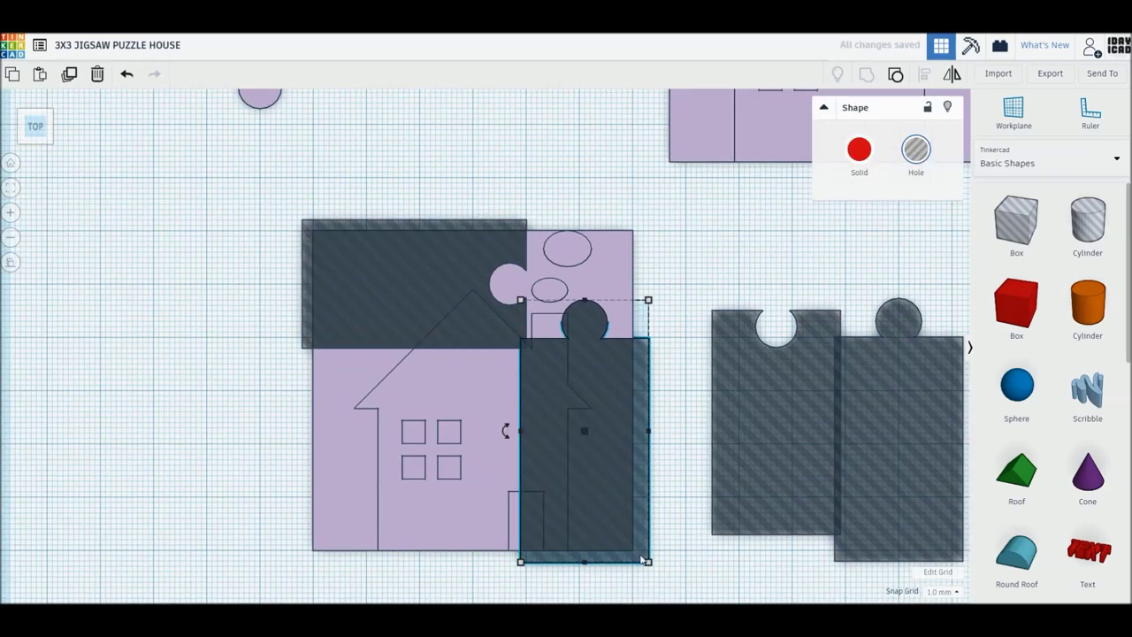
pyautogui.moveTo(643, 559); pyautogui.dragTo(635, 560)
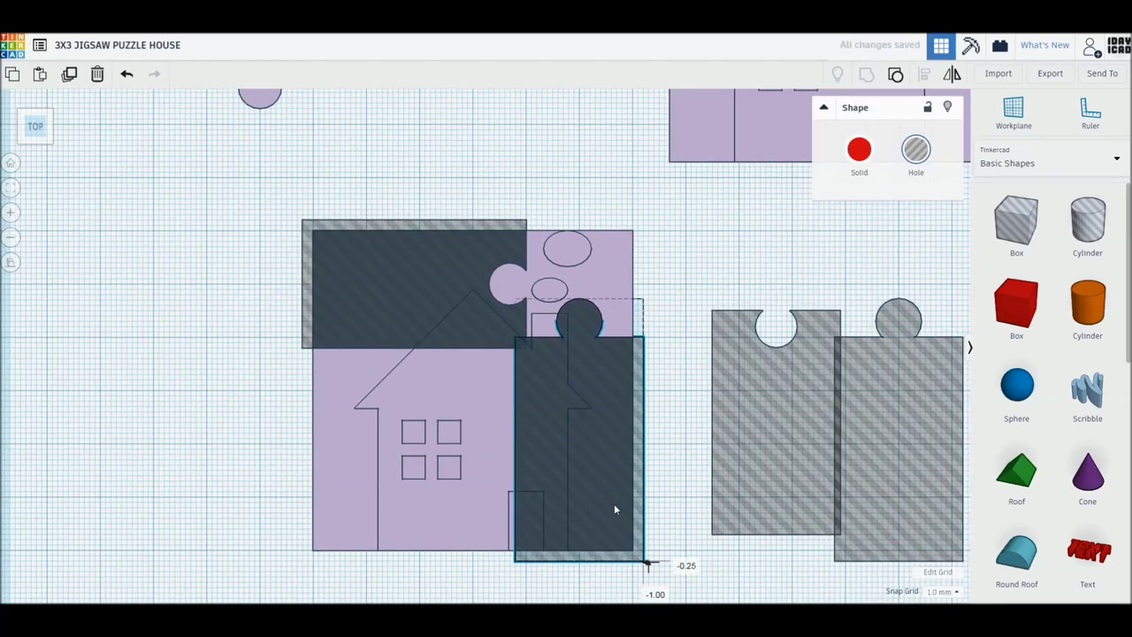
# Add a Box hole over the lower left, group the four shapes and align the piece with its left neighbour
pyautogui.press('w')
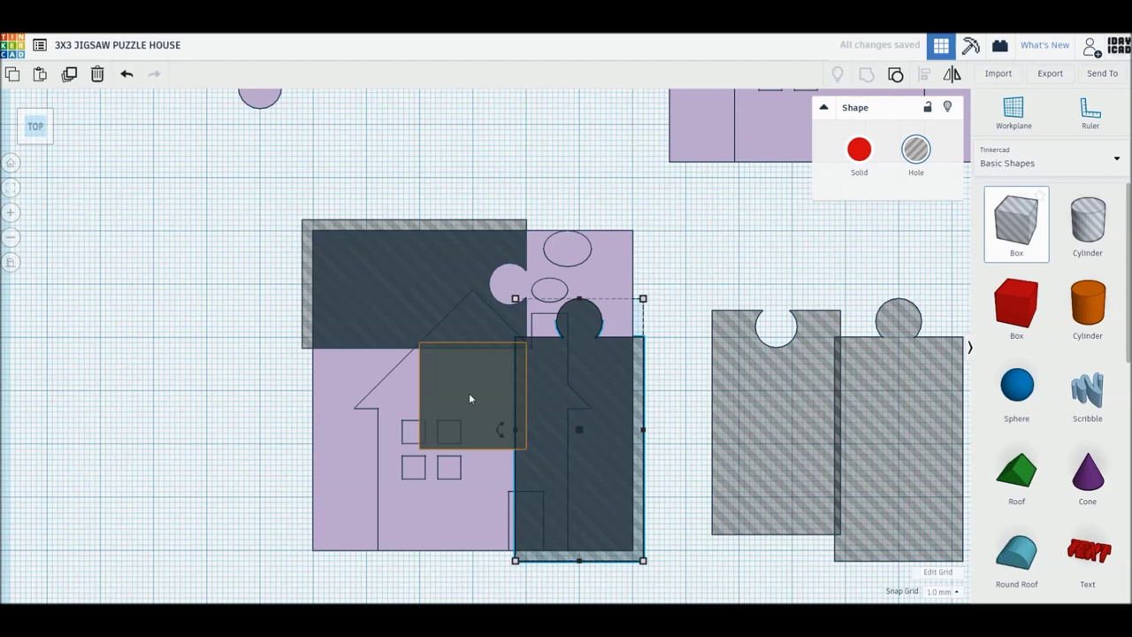
pyautogui.click(469, 398)
pyautogui.moveTo(409, 449); pyautogui.dragTo(310, 548)
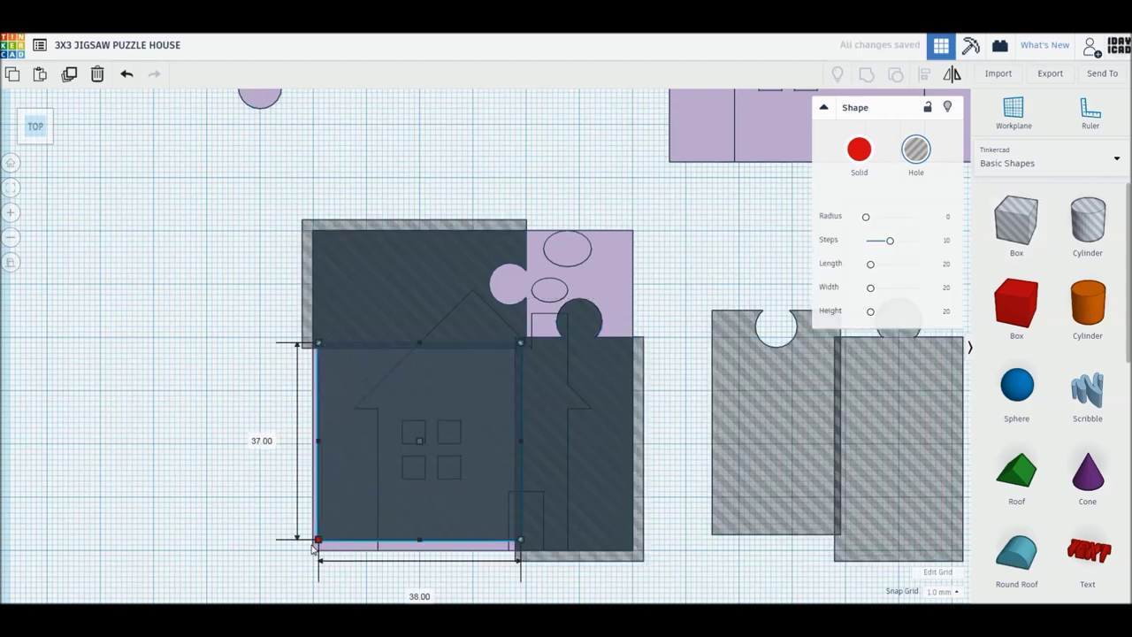
pyautogui.moveTo(470, 212); pyautogui.dragTo(670, 411)
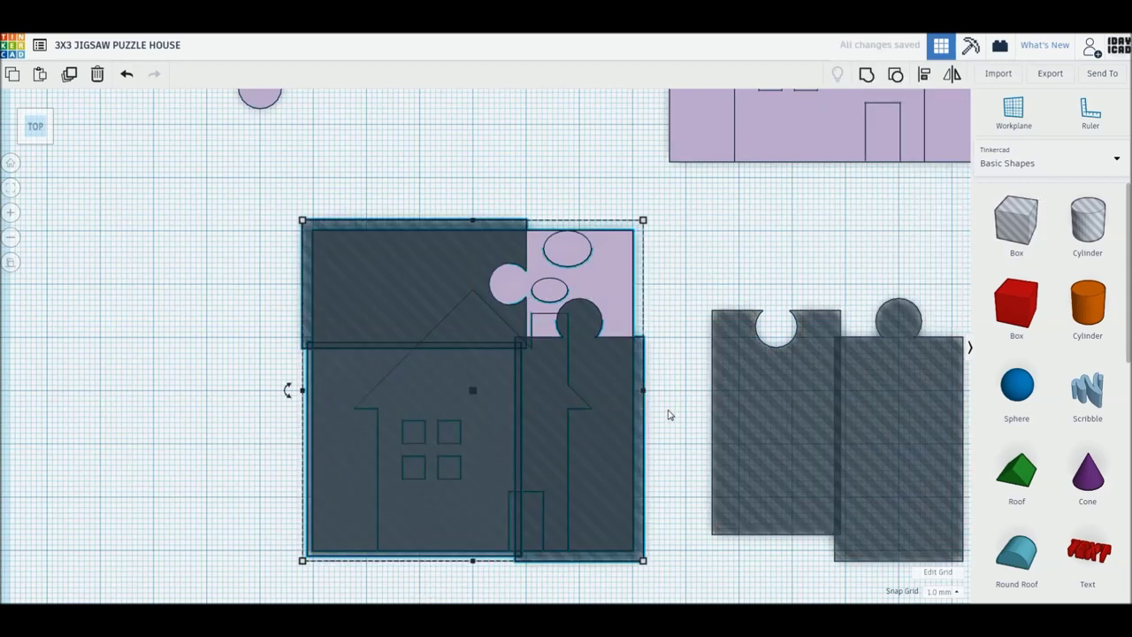
pyautogui.hotkey('ctrl', 'g')
pyautogui.moveTo(428, 249); pyautogui.dragTo(511, 437, button='middle')
pyautogui.moveTo(661, 438)
pyautogui.mouseDown()
pyautogui.moveTo(451, 194)
pyautogui.moveTo(451, 173)
pyautogui.mouseUp()
pyautogui.moveTo(556, 346); pyautogui.dragTo(762, 232, button='middle')
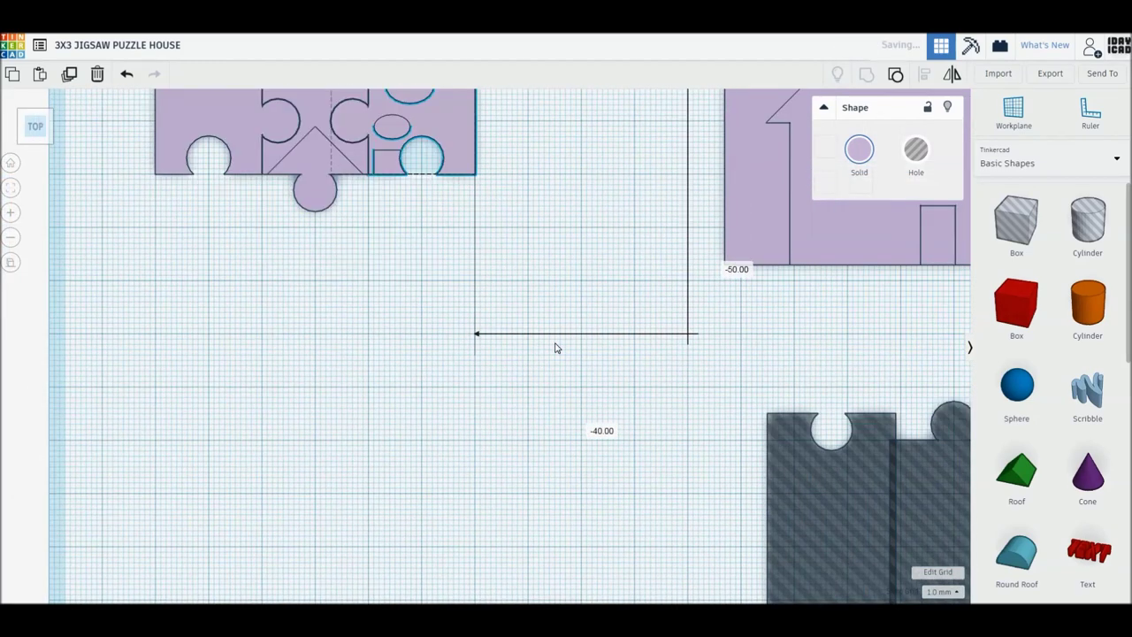
# Paste a fresh house plate copy and settle it at the canvas centre
pyautogui.hotkey('ctrl', 'v')
pyautogui.moveTo(566, 404); pyautogui.dragTo(493, 417)
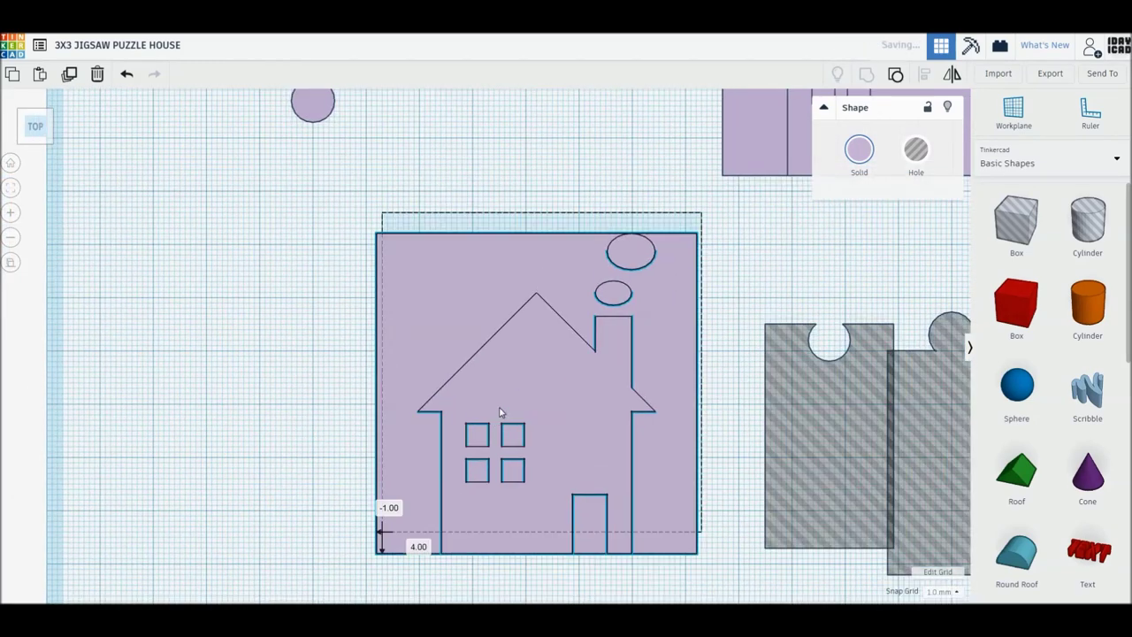
pyautogui.moveTo(493, 417); pyautogui.dragTo(493, 426)
pyautogui.moveTo(492, 427)
pyautogui.mouseDown(button='middle')
pyautogui.moveTo(471, 518)
pyautogui.moveTo(465, 437)
pyautogui.mouseUp(button='middle')
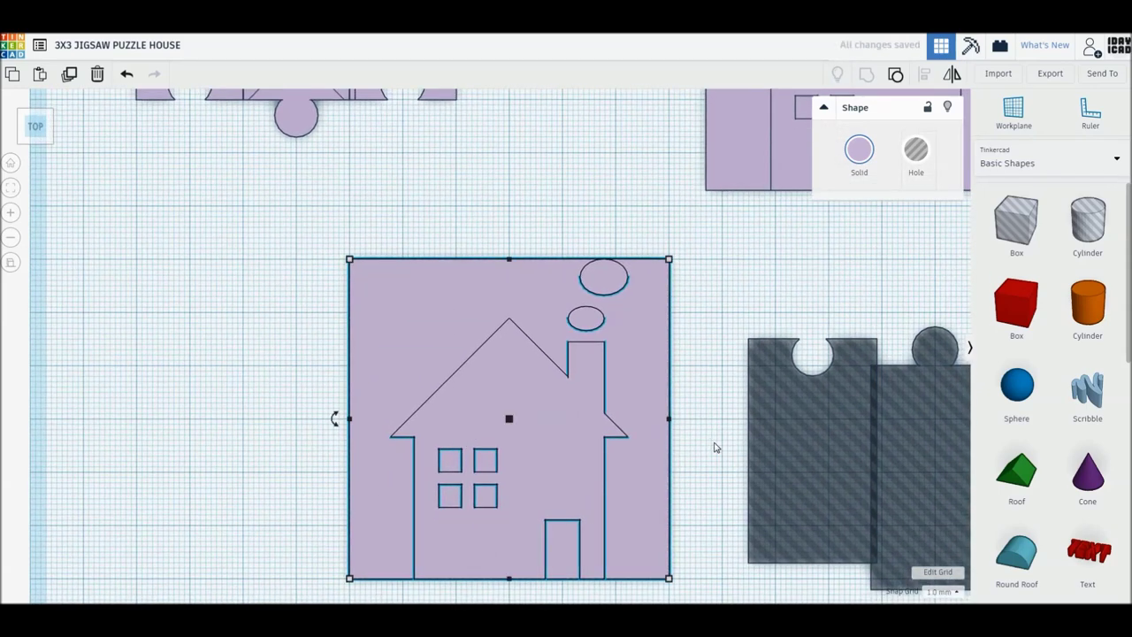
# Place hole pieces at the plate's top-left and lower-left, plus a quarter-turned copy on the right
pyautogui.moveTo(793, 458); pyautogui.dragTo(518, 441)
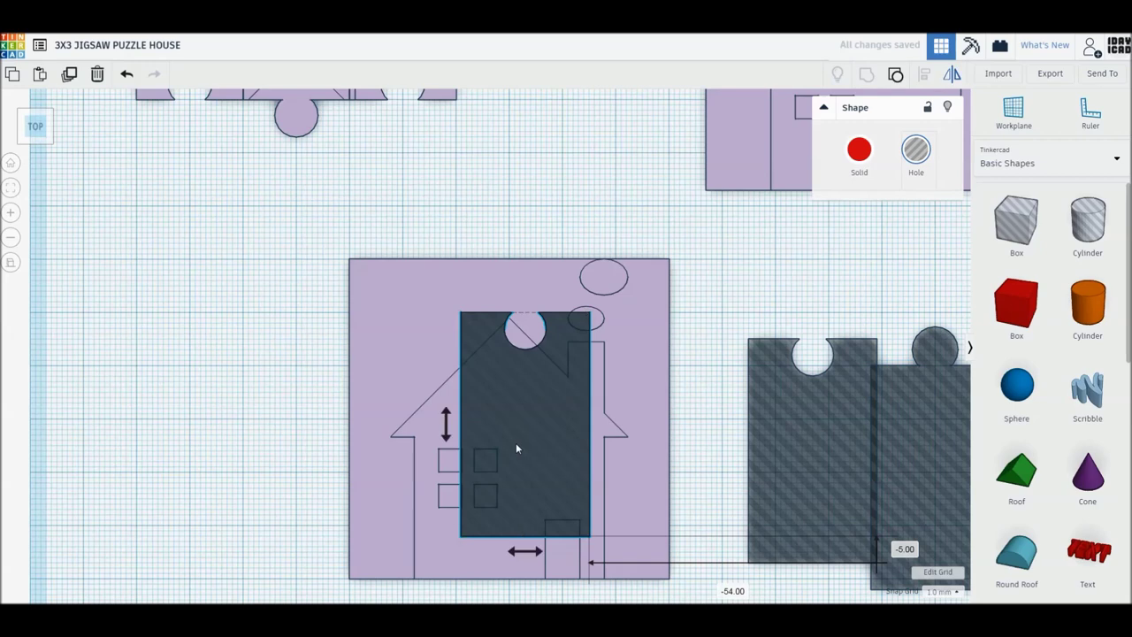
pyautogui.moveTo(513, 483); pyautogui.dragTo(440, 329)
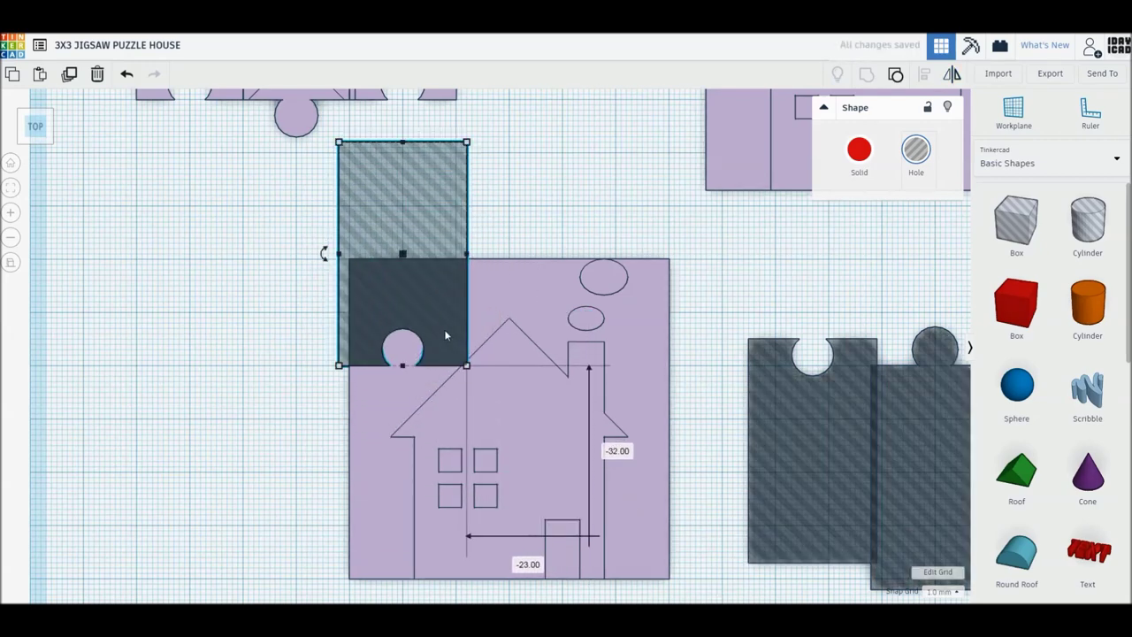
pyautogui.keyDown('alt'); pyautogui.moveTo(440, 275); pyautogui.dragTo(431, 522); pyautogui.keyUp('alt')
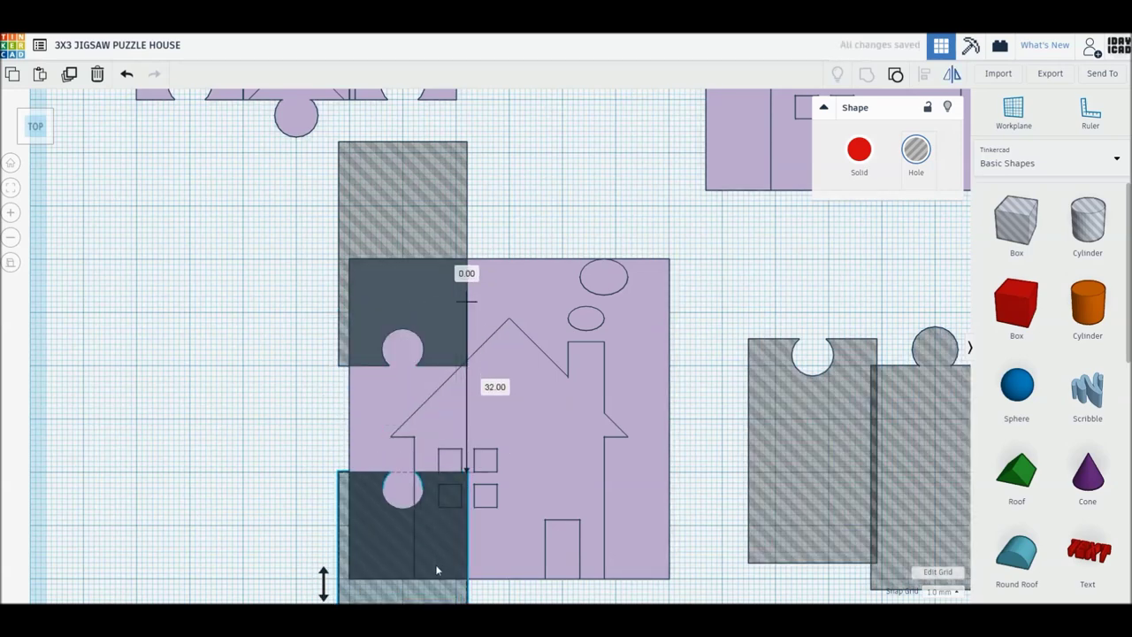
pyautogui.moveTo(430, 522); pyautogui.dragTo(435, 565)
pyautogui.keyDown('alt'); pyautogui.moveTo(817, 456); pyautogui.dragTo(643, 453); pyautogui.keyUp('alt')
pyautogui.moveTo(558, 434)
pyautogui.mouseDown()
pyautogui.moveTo(636, 509)
pyautogui.moveTo(654, 509)
pyautogui.mouseUp()
pyautogui.moveTo(750, 446)
pyautogui.mouseDown()
pyautogui.moveTo(728, 424)
pyautogui.moveTo(641, 418)
pyautogui.mouseUp()
pyautogui.hotkey('ctrl', 'z')
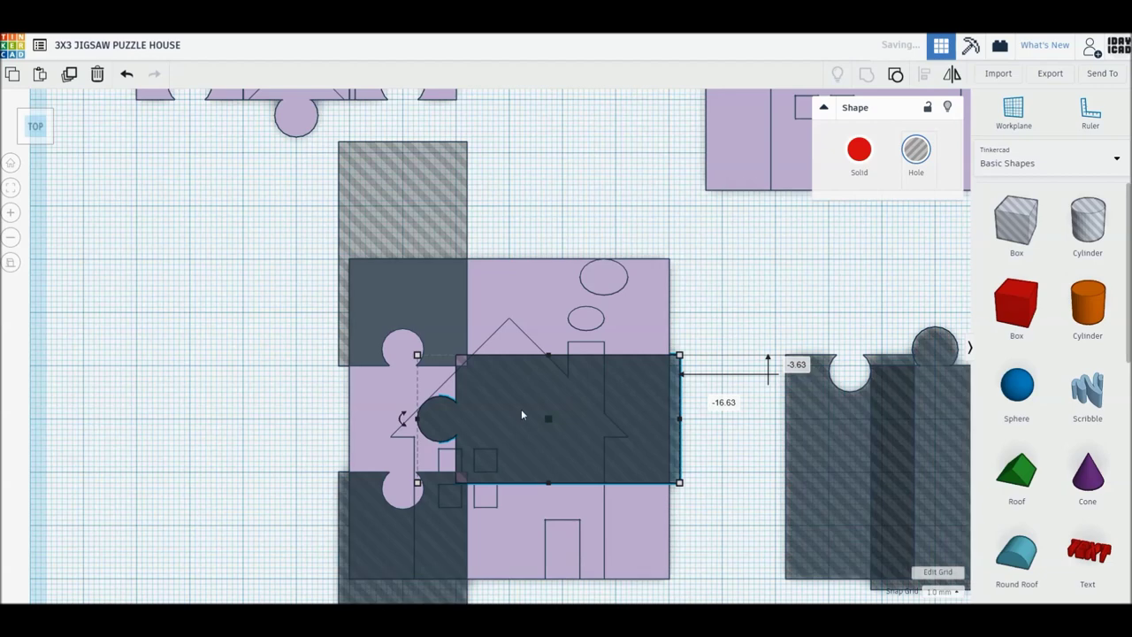
# Add a 39 mm wide box hole down the right side, group the six shapes and fit the piece below the top-left corner
pyautogui.moveTo(1015, 221); pyautogui.dragTo(515, 306)
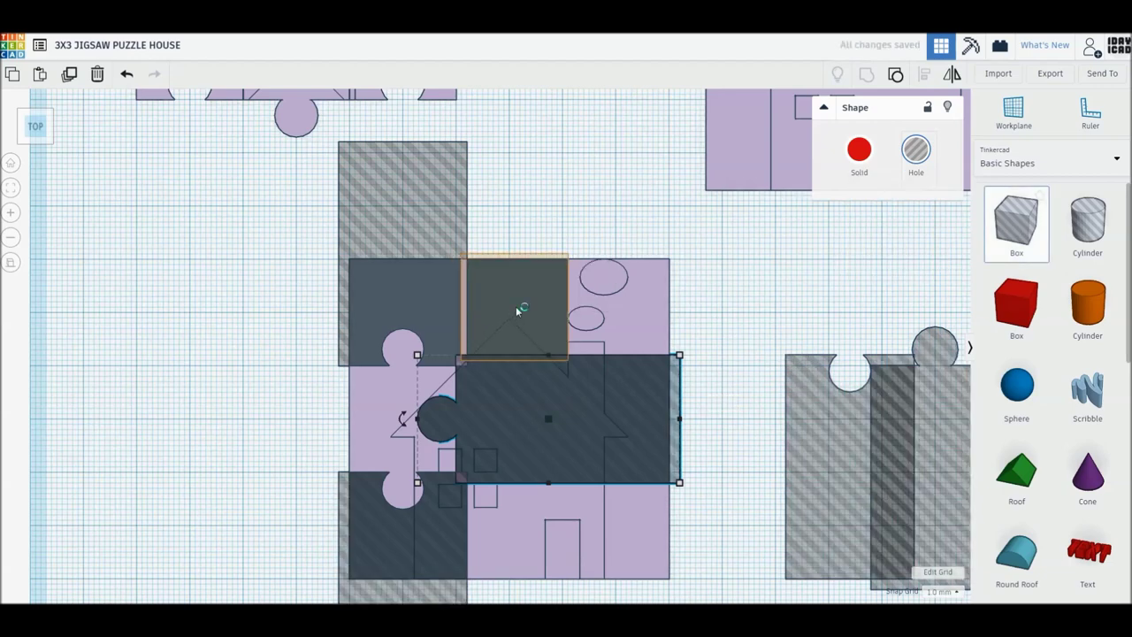
pyautogui.moveTo(602, 314); pyautogui.dragTo(671, 311)
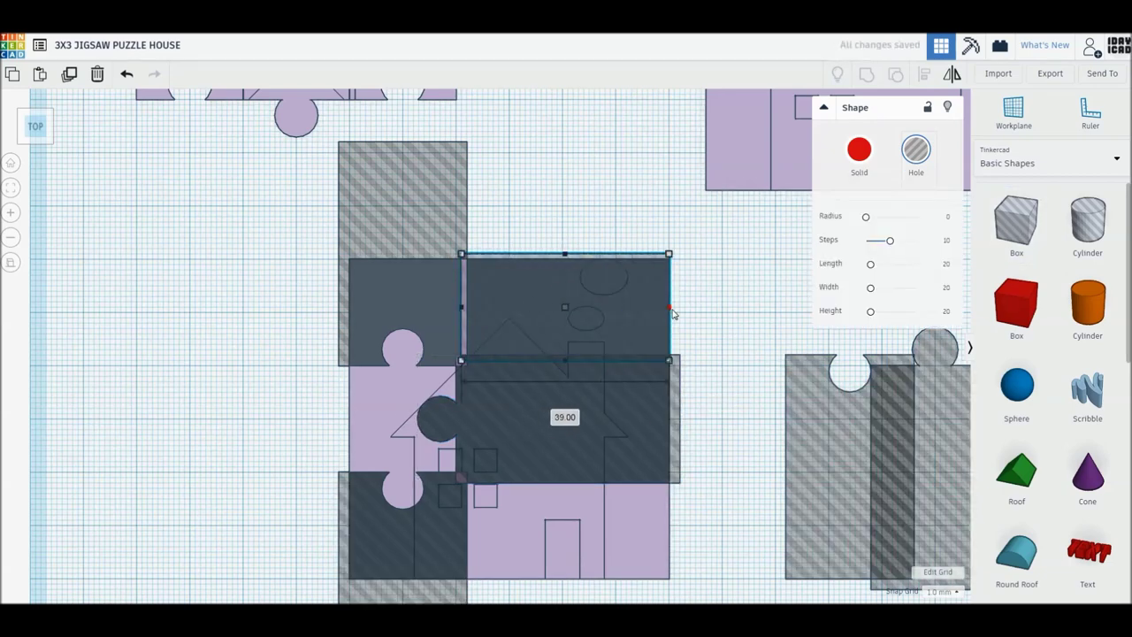
pyautogui.moveTo(565, 361); pyautogui.dragTo(624, 520)
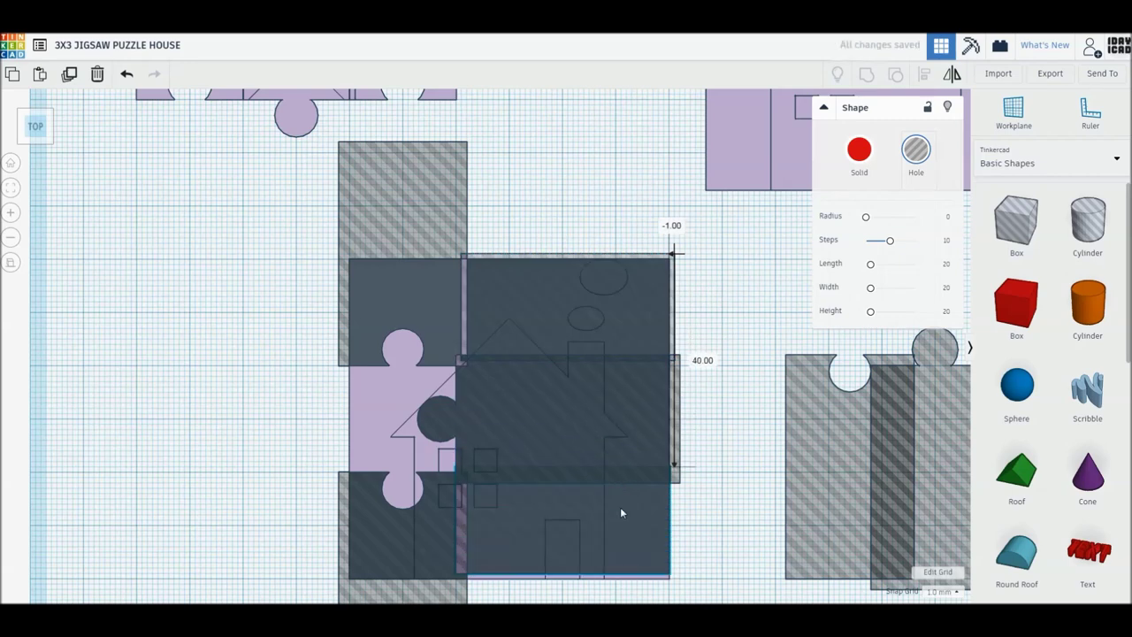
pyautogui.moveTo(272, 297); pyautogui.dragTo(525, 510)
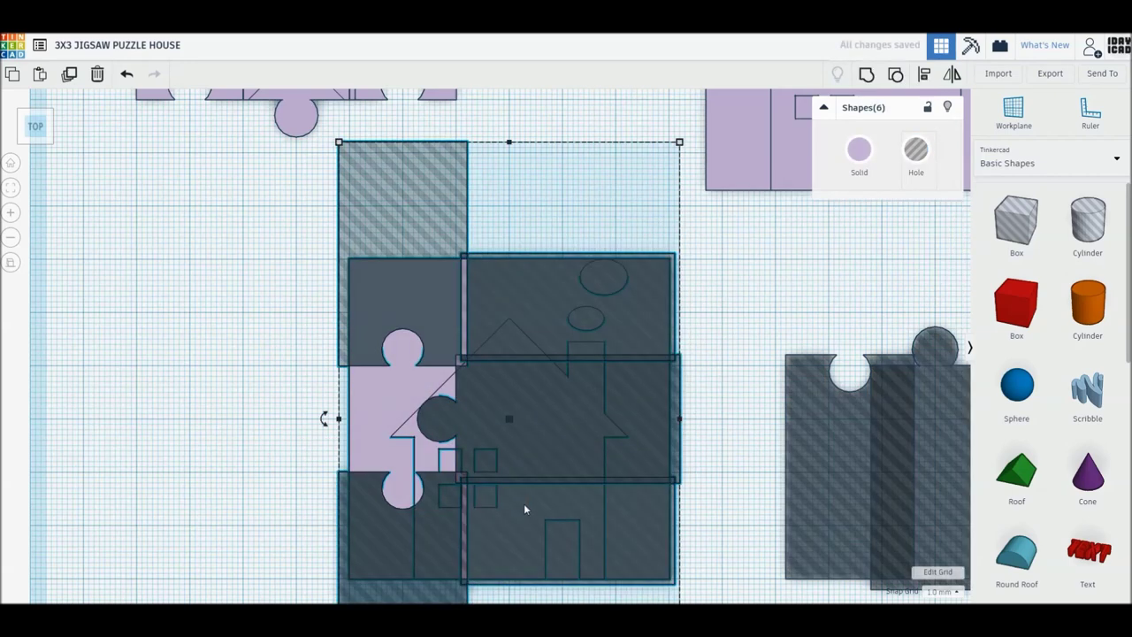
pyautogui.hotkey('ctrl', 'g')
pyautogui.moveTo(470, 475); pyautogui.dragTo(584, 561, button='middle')
pyautogui.moveTo(468, 500); pyautogui.dragTo(268, 243)
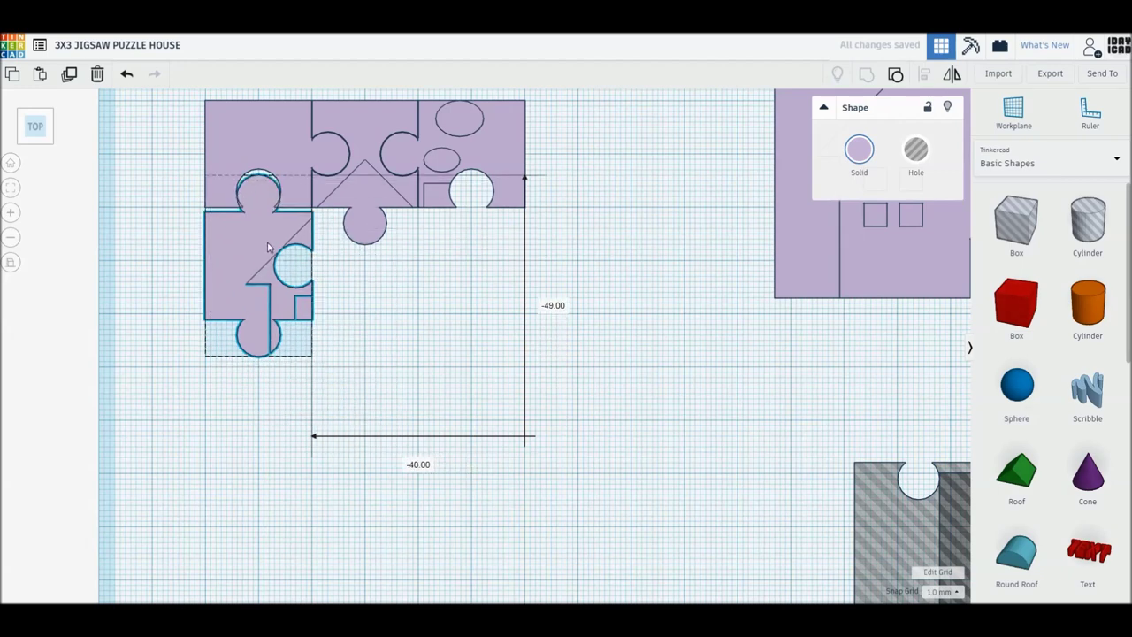
# Bring another house plate copy into the work area with the back plate aligned onto it
pyautogui.moveTo(871, 265); pyautogui.dragTo(559, 371)
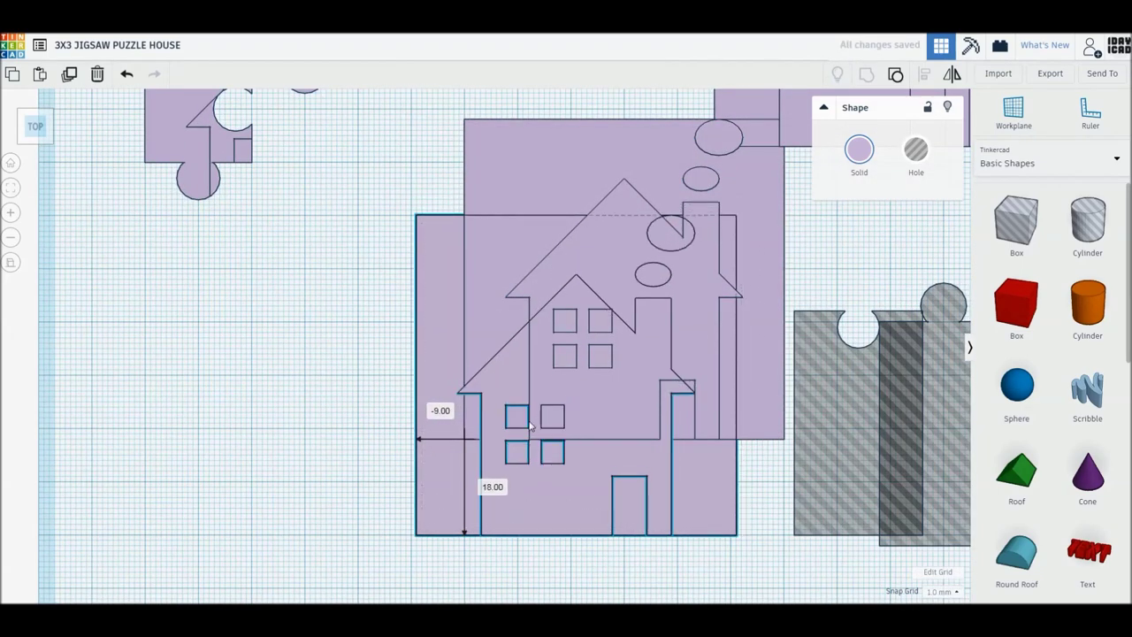
pyautogui.moveTo(559, 370); pyautogui.dragTo(511, 445)
pyautogui.click(719, 394)
pyautogui.moveTo(733, 387); pyautogui.dragTo(659, 420)
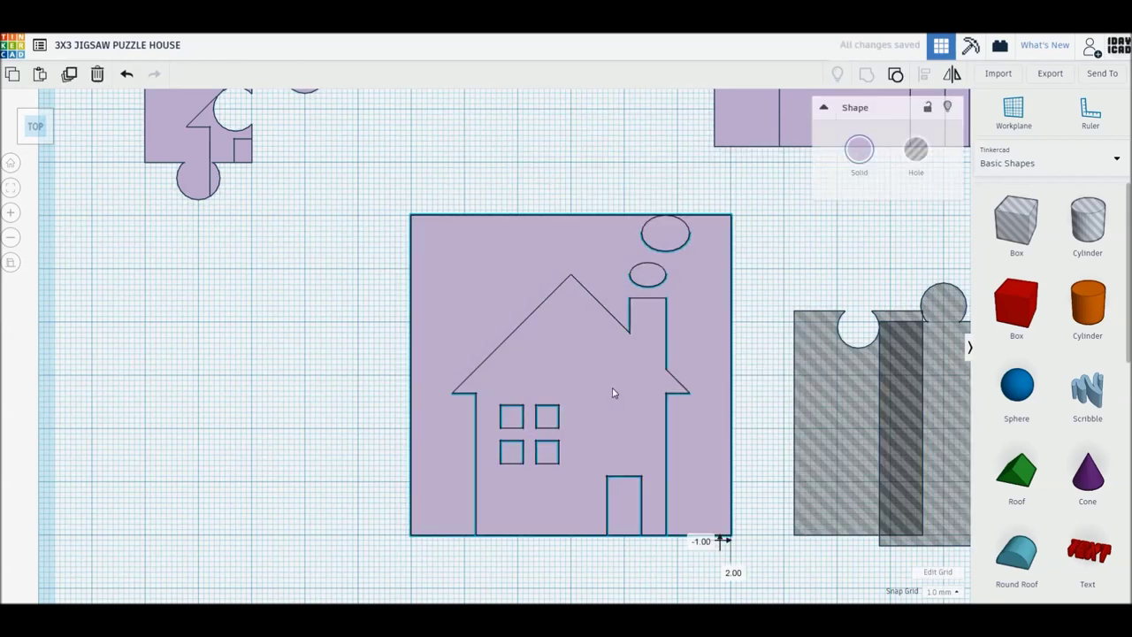
pyautogui.moveTo(659, 419); pyautogui.dragTo(647, 452, button='middle')
# Position a rotated hole piece at the plate's left edge and shift the right hole box further right
pyautogui.moveTo(852, 471)
pyautogui.mouseDown()
pyautogui.moveTo(461, 434)
pyautogui.moveTo(501, 326)
pyautogui.moveTo(607, 374)
pyautogui.moveTo(514, 348)
pyautogui.moveTo(485, 358)
pyautogui.mouseUp()
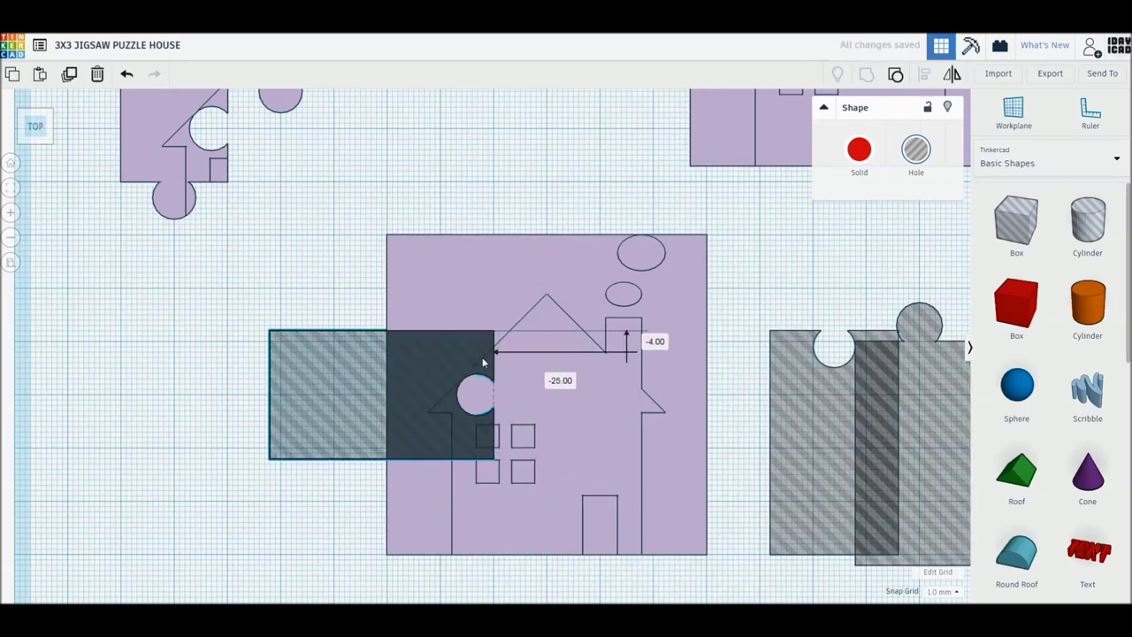
pyautogui.moveTo(486, 358); pyautogui.dragTo(482, 357)
pyautogui.moveTo(277, 398); pyautogui.dragTo(399, 402)
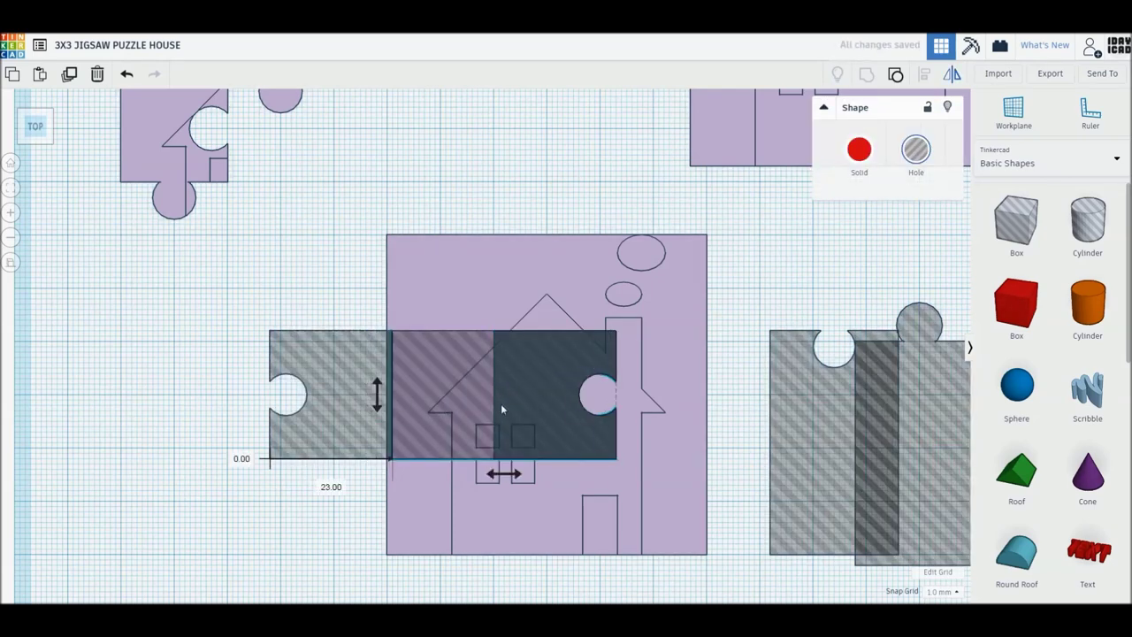
pyautogui.hotkey('ctrl', 'z')
pyautogui.hotkey('ctrl', 'z')
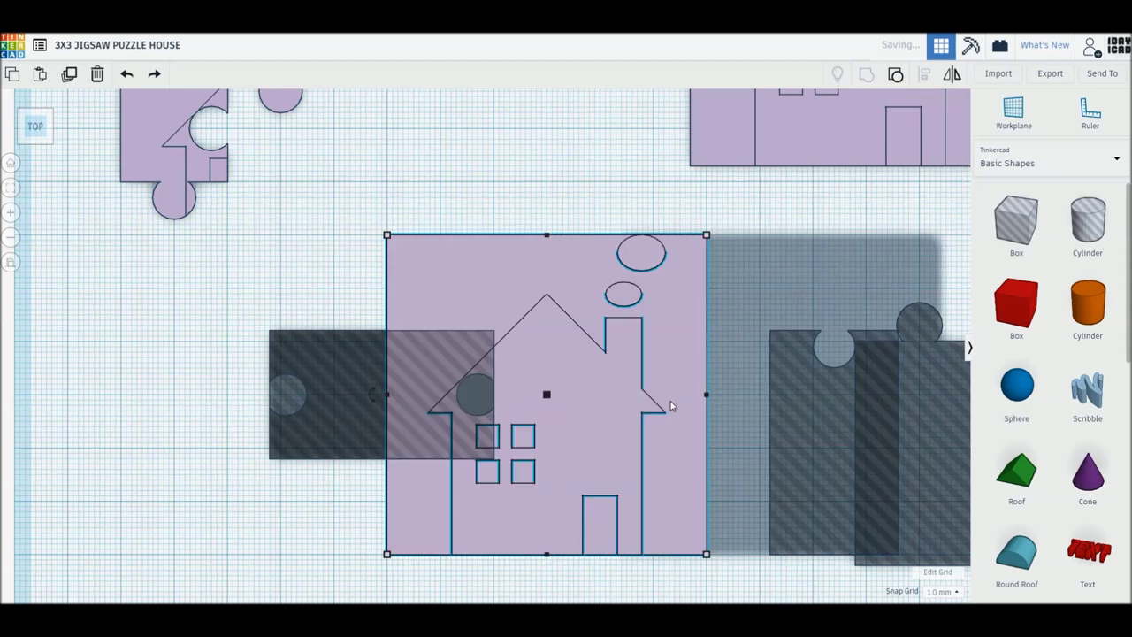
pyautogui.moveTo(298, 395); pyautogui.dragTo(260, 419)
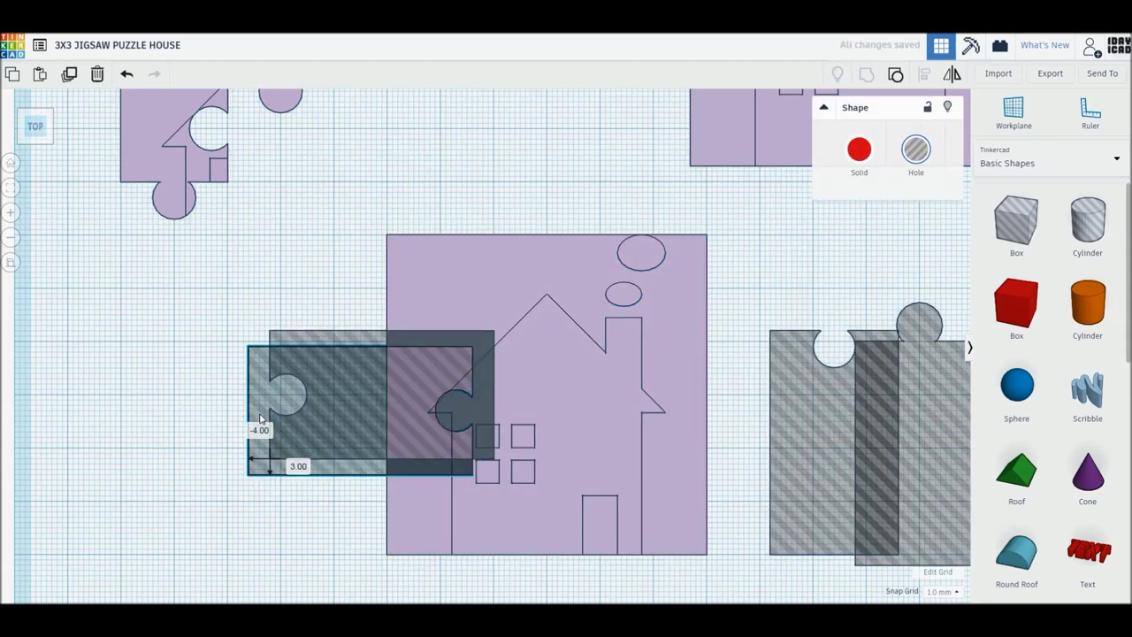
pyautogui.moveTo(260, 419); pyautogui.dragTo(313, 378)
pyautogui.moveTo(749, 387); pyautogui.dragTo(785, 384)
# Mirror the tall hole piece so its tab points up and set it in the house's bottom slot
pyautogui.moveTo(930, 414); pyautogui.dragTo(560, 428)
pyautogui.press('m')
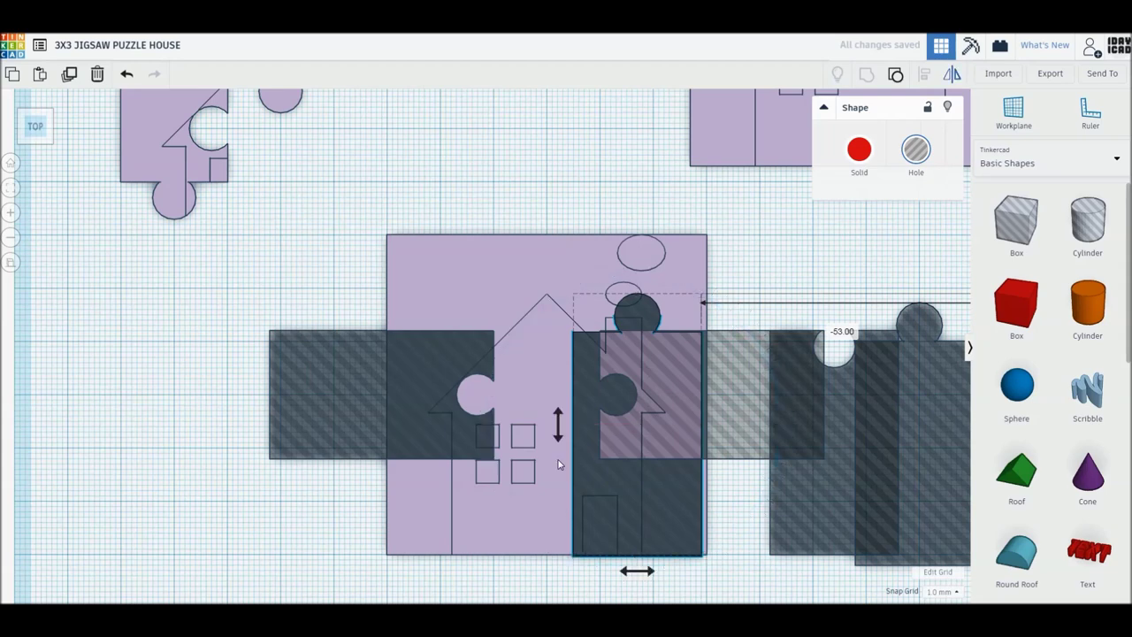
pyautogui.click(558, 425)
pyautogui.moveTo(696, 348); pyautogui.dragTo(556, 137)
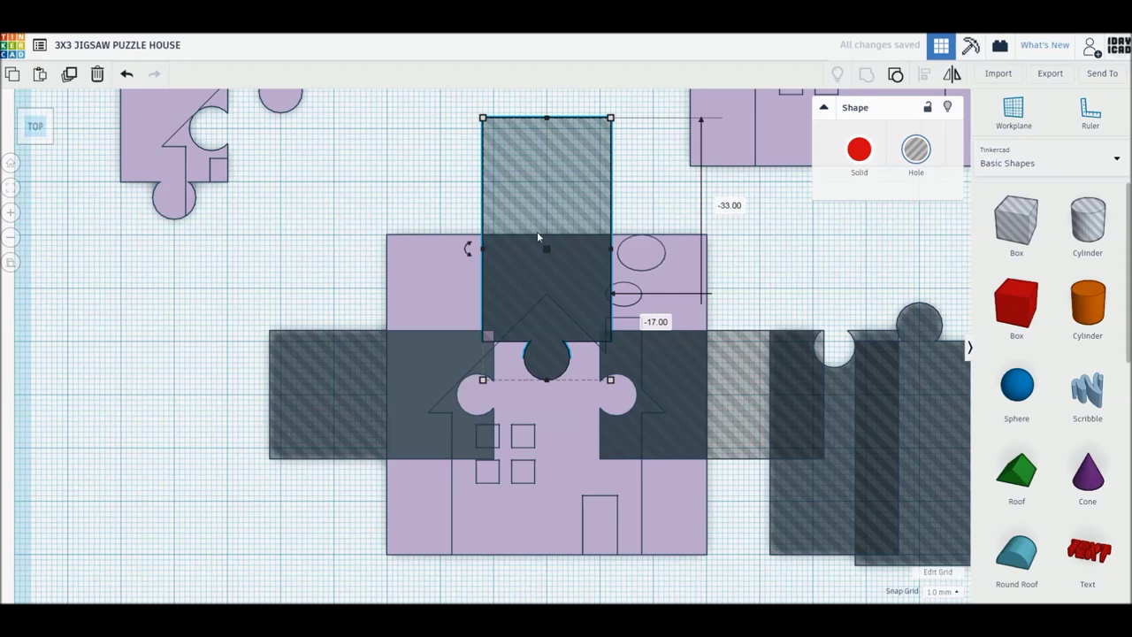
pyautogui.press('m')
pyautogui.click(468, 249)
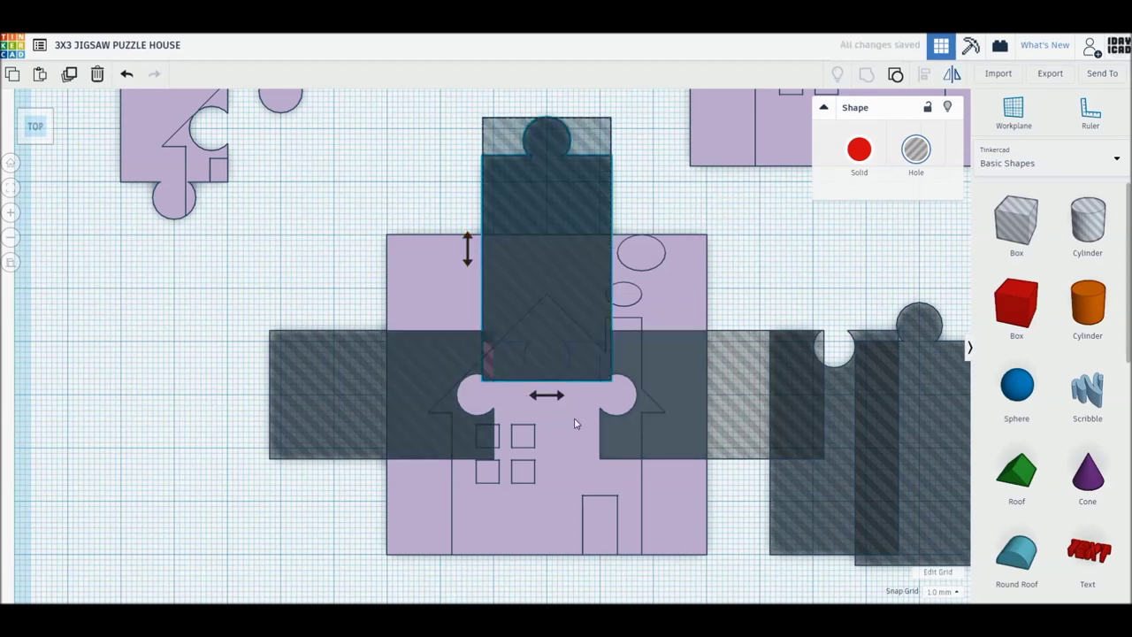
pyautogui.moveTo(554, 260); pyautogui.dragTo(550, 548)
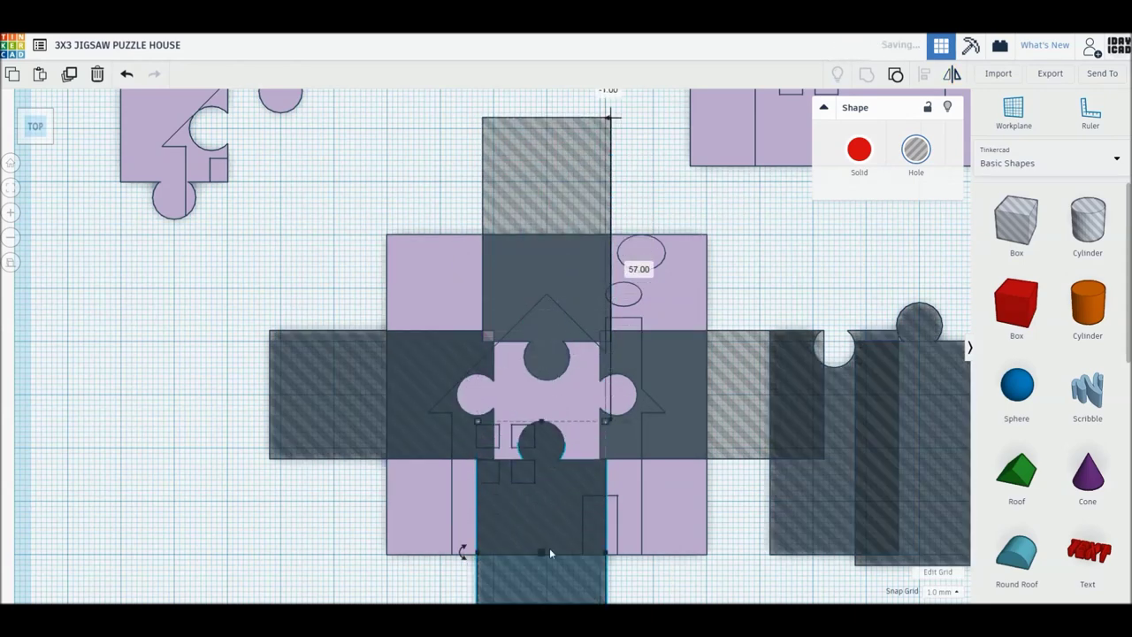
pyautogui.moveTo(549, 548); pyautogui.dragTo(558, 402, button='middle')
pyautogui.moveTo(560, 548); pyautogui.dragTo(566, 544)
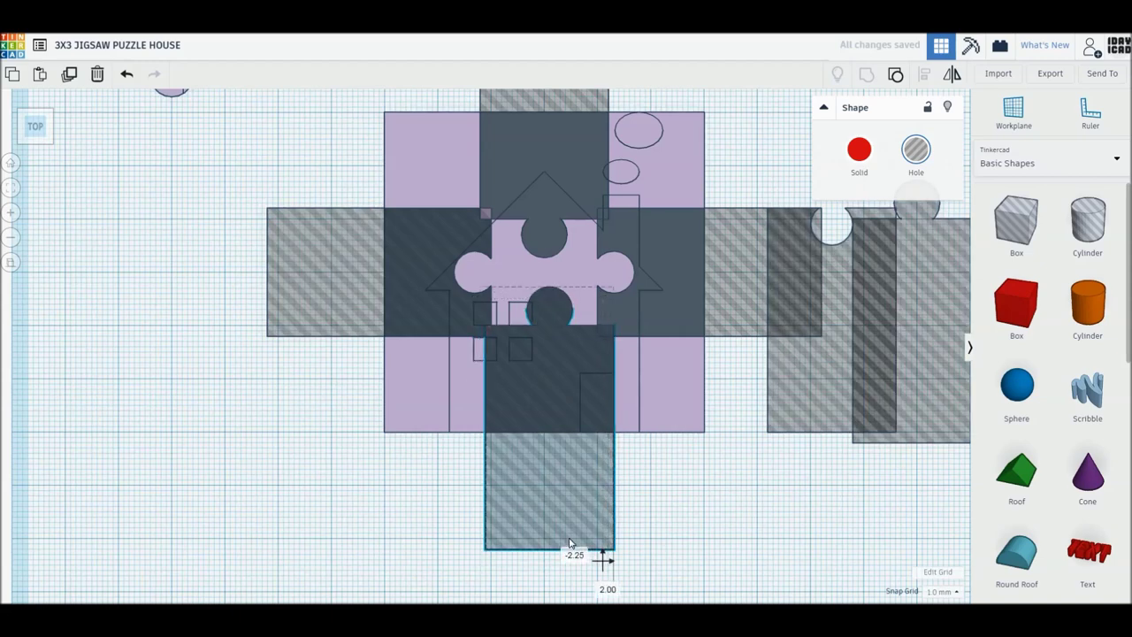
pyautogui.click(663, 513)
pyautogui.moveTo(649, 511); pyautogui.dragTo(633, 573, button='middle')
# Add a square hole at the upper-right corner, group everything and place the centre piece in the grid
pyautogui.moveTo(1019, 226)
pyautogui.mouseDown()
pyautogui.moveTo(643, 454)
pyautogui.moveTo(439, 246)
pyautogui.mouseUp()
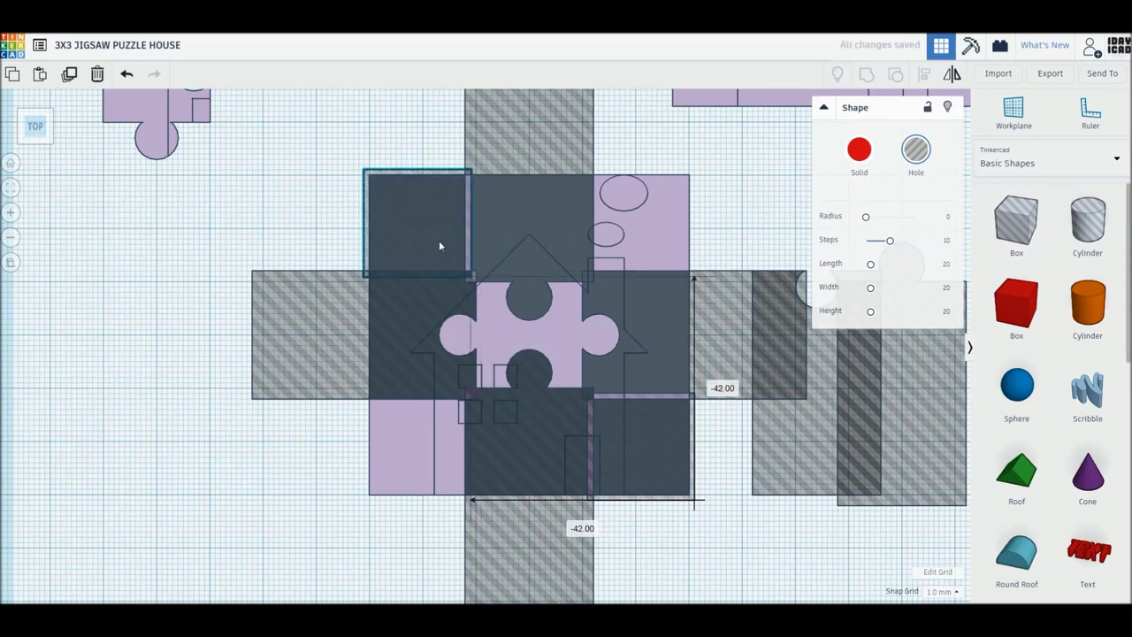
pyautogui.moveTo(440, 245); pyautogui.dragTo(414, 483)
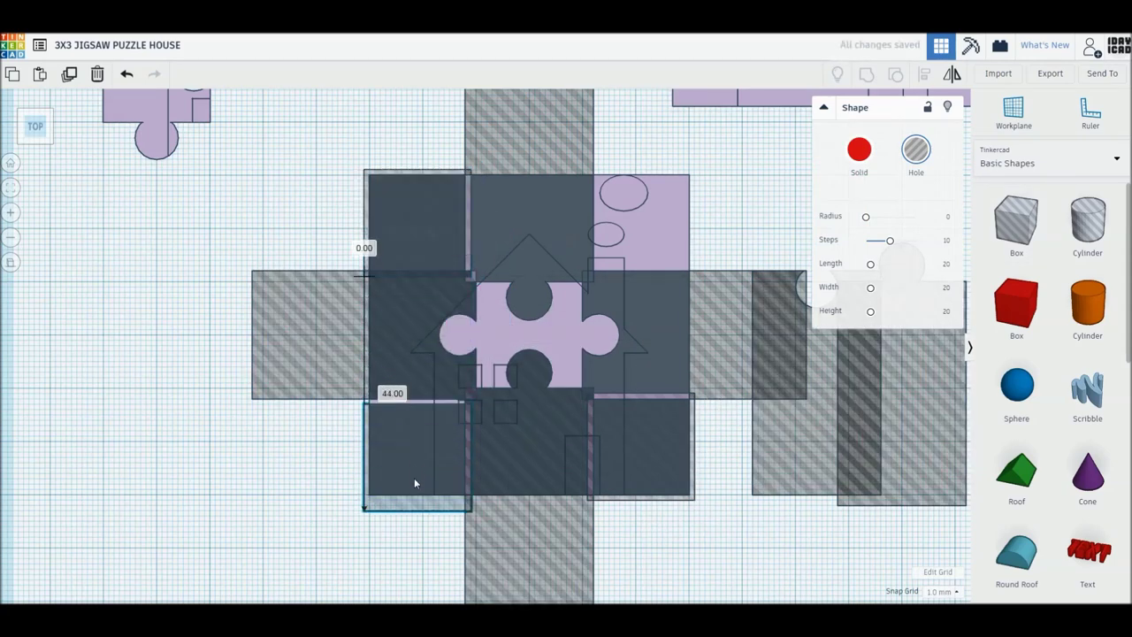
pyautogui.moveTo(414, 469); pyautogui.dragTo(621, 250)
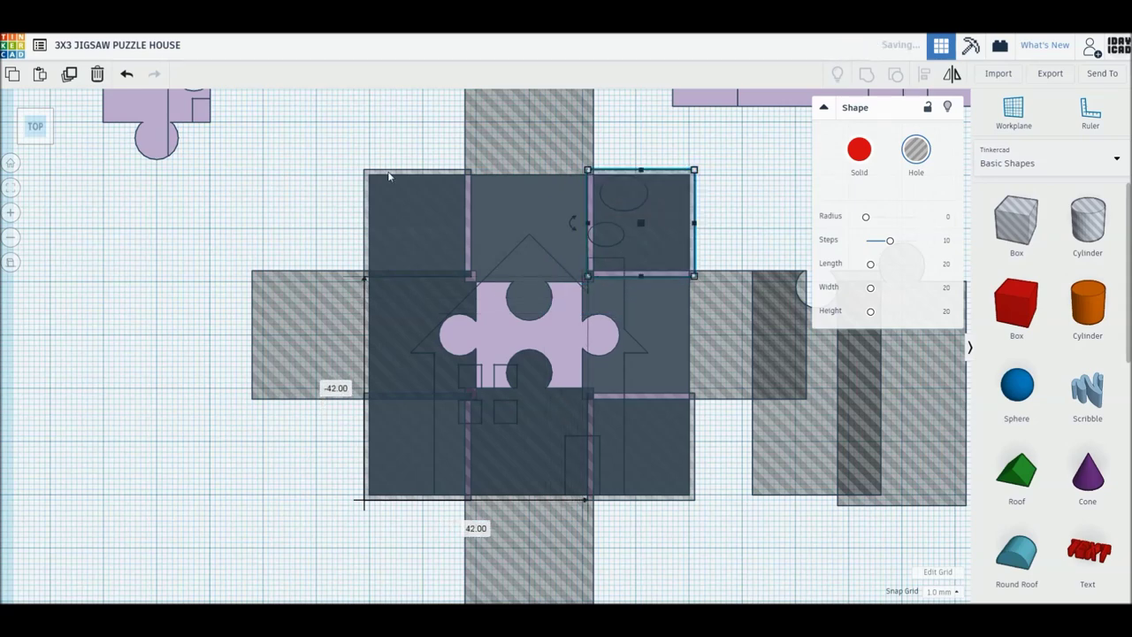
pyautogui.hotkey('ctrl', 'a')
pyautogui.hotkey('ctrl', 'g')
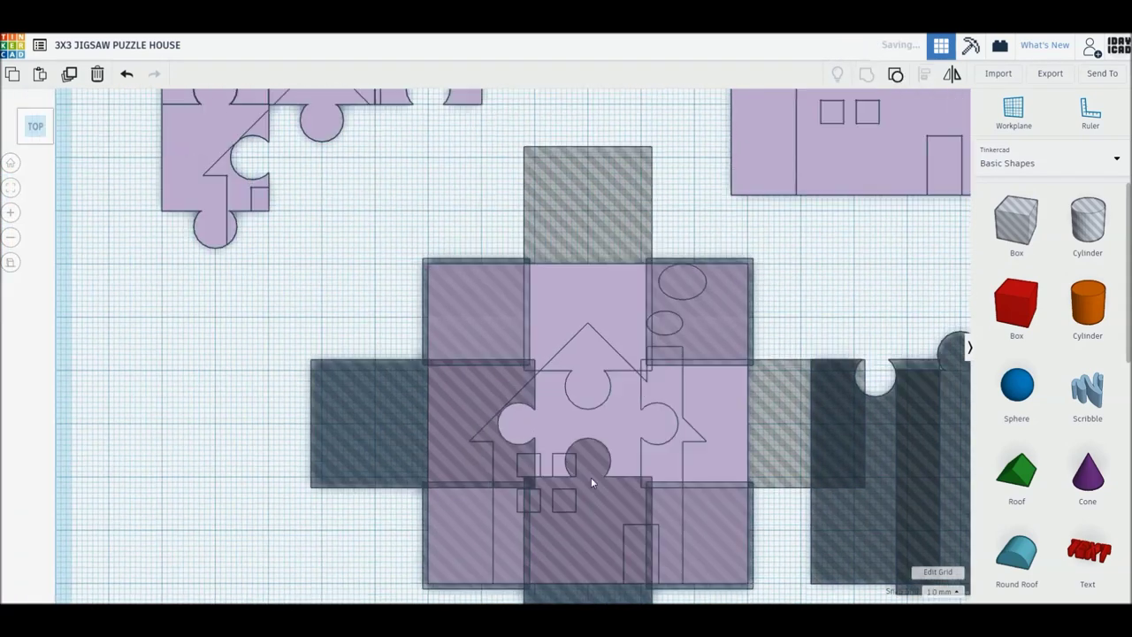
pyautogui.moveTo(646, 488); pyautogui.dragTo(431, 285)
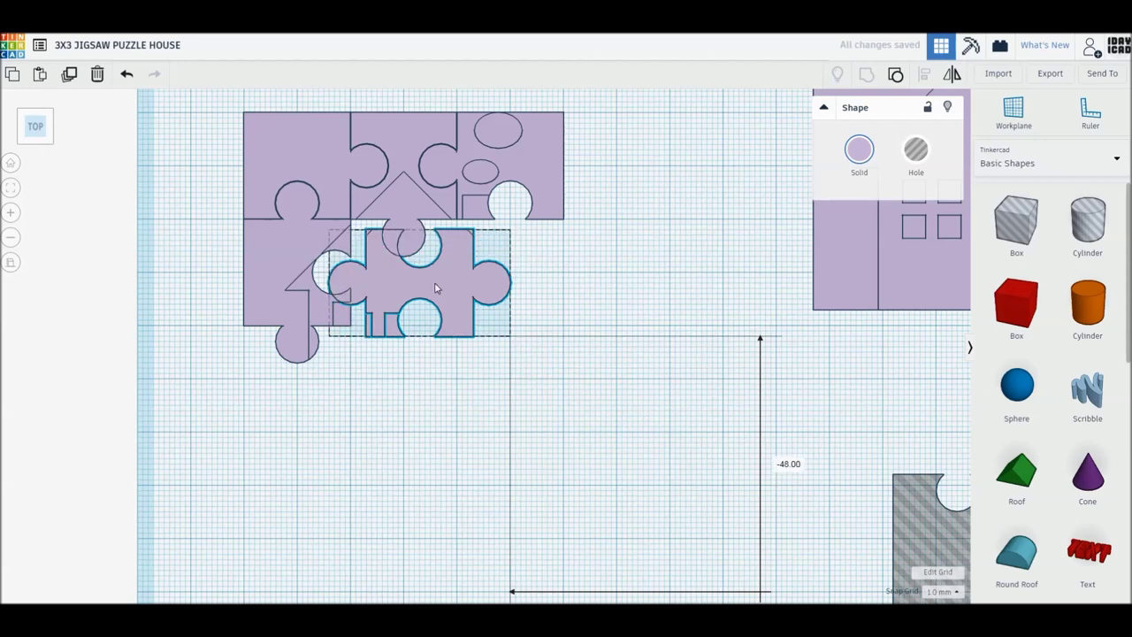
pyautogui.click(591, 432)
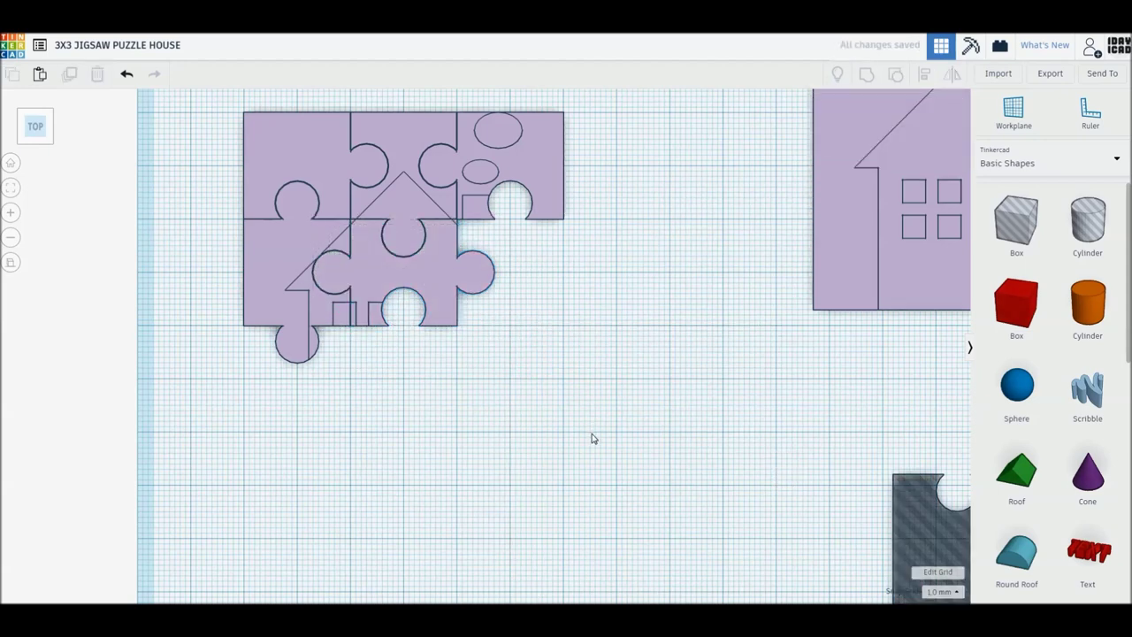
# Centre a house plate copy and place a rotated hole piece and the dark hole rectangle on its left
pyautogui.moveTo(696, 534); pyautogui.dragTo(631, 480, button='middle')
pyautogui.moveTo(856, 173)
pyautogui.mouseDown()
pyautogui.moveTo(548, 526)
pyautogui.moveTo(501, 397)
pyautogui.moveTo(577, 462)
pyautogui.mouseUp()
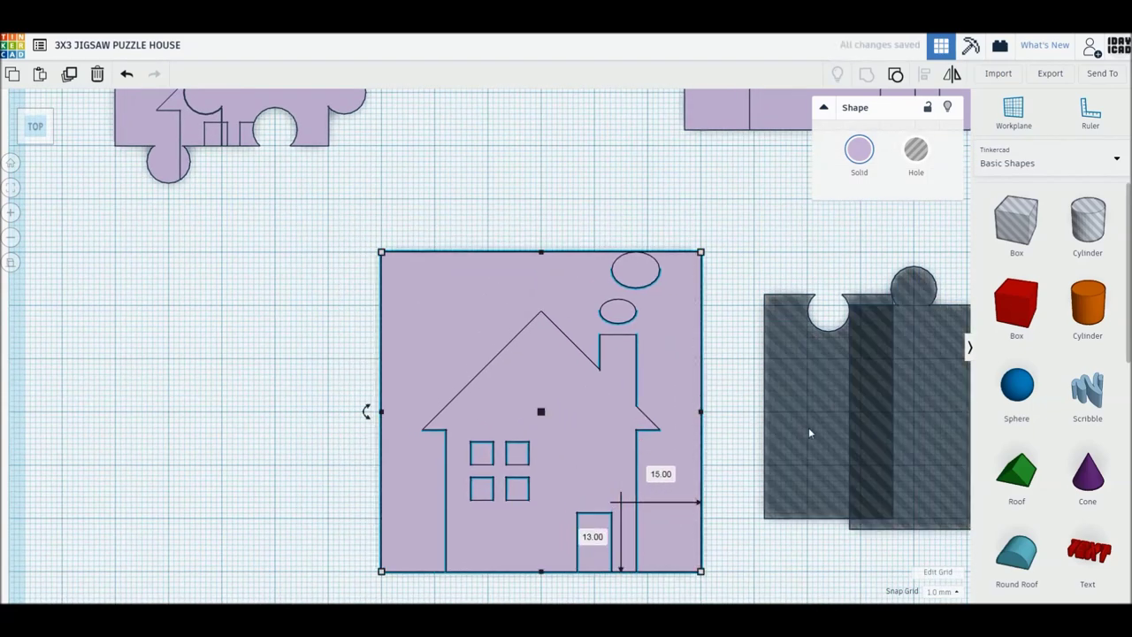
pyautogui.moveTo(940, 442); pyautogui.dragTo(668, 454)
pyautogui.moveTo(560, 412); pyautogui.dragTo(643, 329)
pyautogui.moveTo(551, 397)
pyautogui.mouseDown()
pyautogui.moveTo(359, 412)
pyautogui.moveTo(394, 415)
pyautogui.mouseUp()
# Slide another hole piece up over the house's right side and add a new box hole
pyautogui.moveTo(802, 401)
pyautogui.mouseDown()
pyautogui.moveTo(679, 509)
pyautogui.moveTo(615, 518)
pyautogui.moveTo(625, 518)
pyautogui.mouseUp()
pyautogui.moveTo(682, 559); pyautogui.dragTo(682, 353)
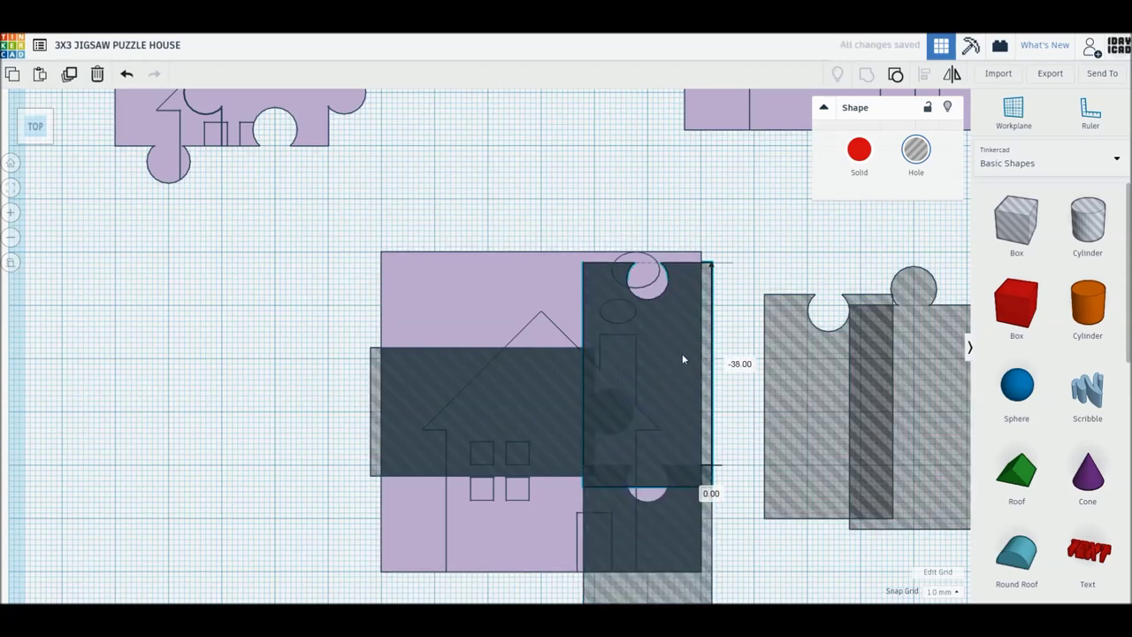
pyautogui.moveTo(588, 385); pyautogui.dragTo(689, 204)
pyautogui.moveTo(1004, 237)
pyautogui.mouseDown()
pyautogui.moveTo(511, 312)
pyautogui.moveTo(537, 306)
pyautogui.mouseUp()
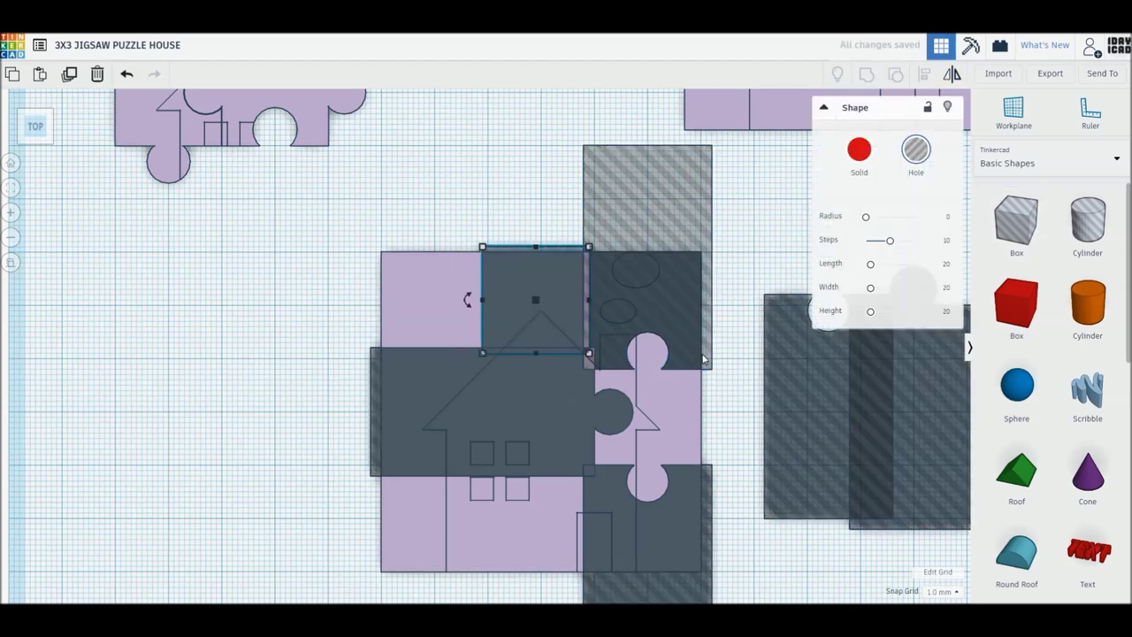
pyautogui.moveTo(659, 182); pyautogui.dragTo(656, 169)
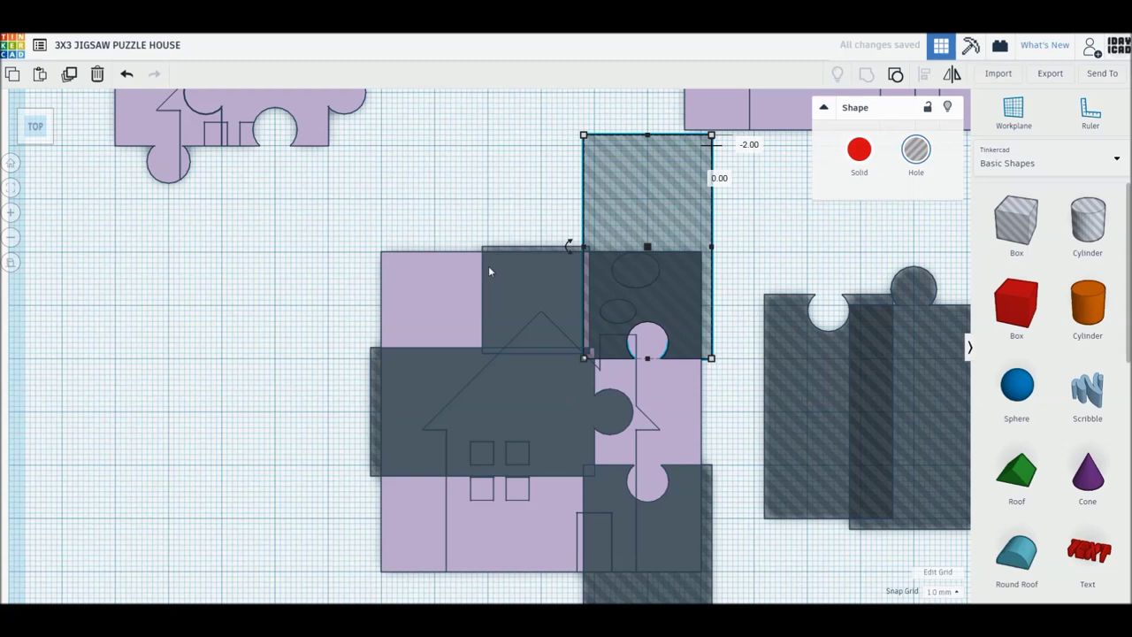
# Widen the box hole to 41 mm and move it to the house's bottom
pyautogui.click(483, 303)
pyautogui.click(503, 247)
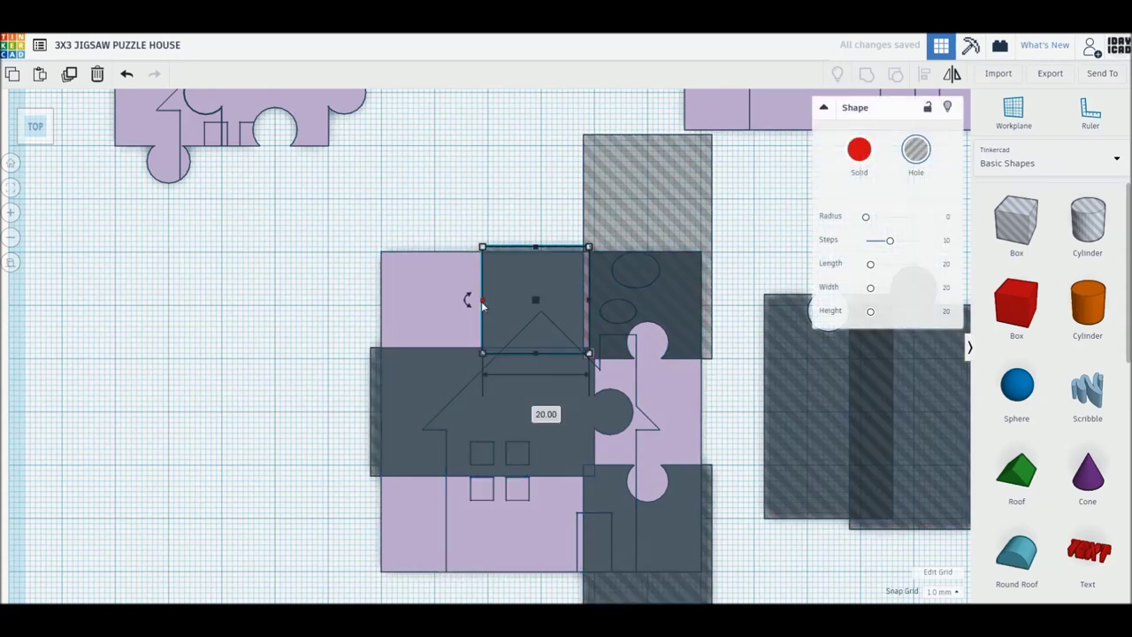
pyautogui.moveTo(482, 302); pyautogui.dragTo(371, 303)
pyautogui.moveTo(437, 331); pyautogui.dragTo(447, 503)
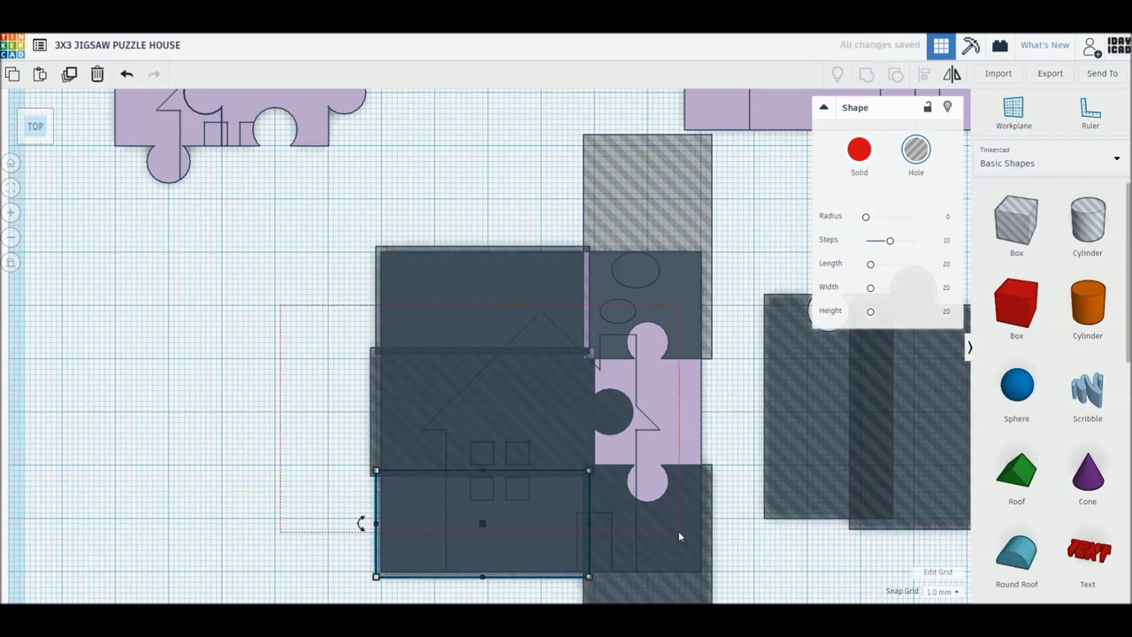
# Group the plate with its holes and fit the cut piece into its grid slot
pyautogui.keyDown('shift'); pyautogui.click(678, 531); pyautogui.keyUp('shift')
pyautogui.hotkey('ctrl', 'g')
pyautogui.moveTo(646, 409); pyautogui.dragTo(427, 215)
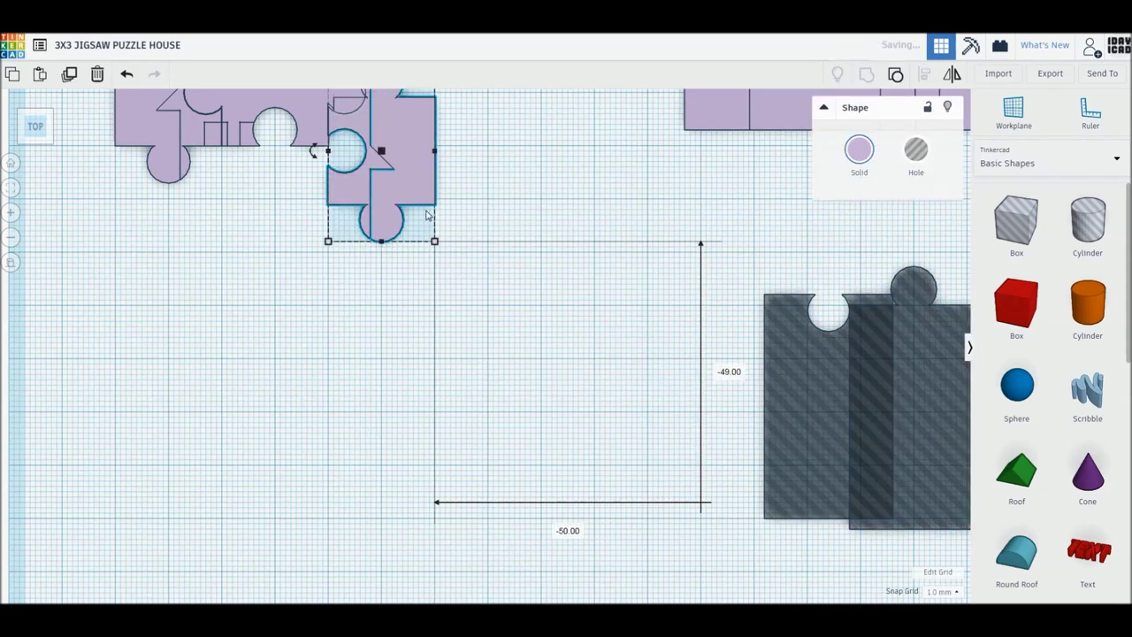
pyautogui.moveTo(427, 215); pyautogui.dragTo(486, 369, button='middle')
pyautogui.press('Up')
pyautogui.press('Up')
pyautogui.press('Up')
pyautogui.press('Up')
pyautogui.press('Up')
pyautogui.press('Up')
pyautogui.press('Up')
pyautogui.press('Up')
pyautogui.press('Up')
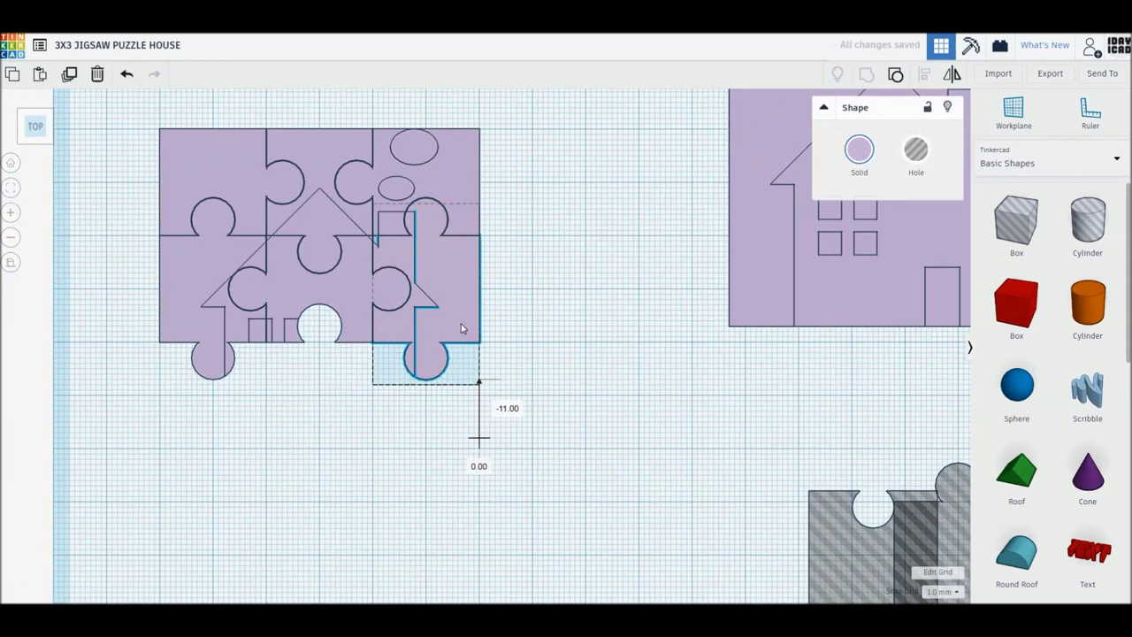
pyautogui.click(650, 487)
# Place another house plate copy on the open grid and centre it in view
pyautogui.moveTo(649, 488); pyautogui.dragTo(621, 390, button='middle')
pyautogui.moveTo(841, 230)
pyautogui.mouseDown()
pyautogui.moveTo(616, 490)
pyautogui.moveTo(601, 493)
pyautogui.mouseUp()
pyautogui.moveTo(601, 492); pyautogui.dragTo(629, 387, button='middle')
pyautogui.moveTo(629, 386); pyautogui.dragTo(634, 424)
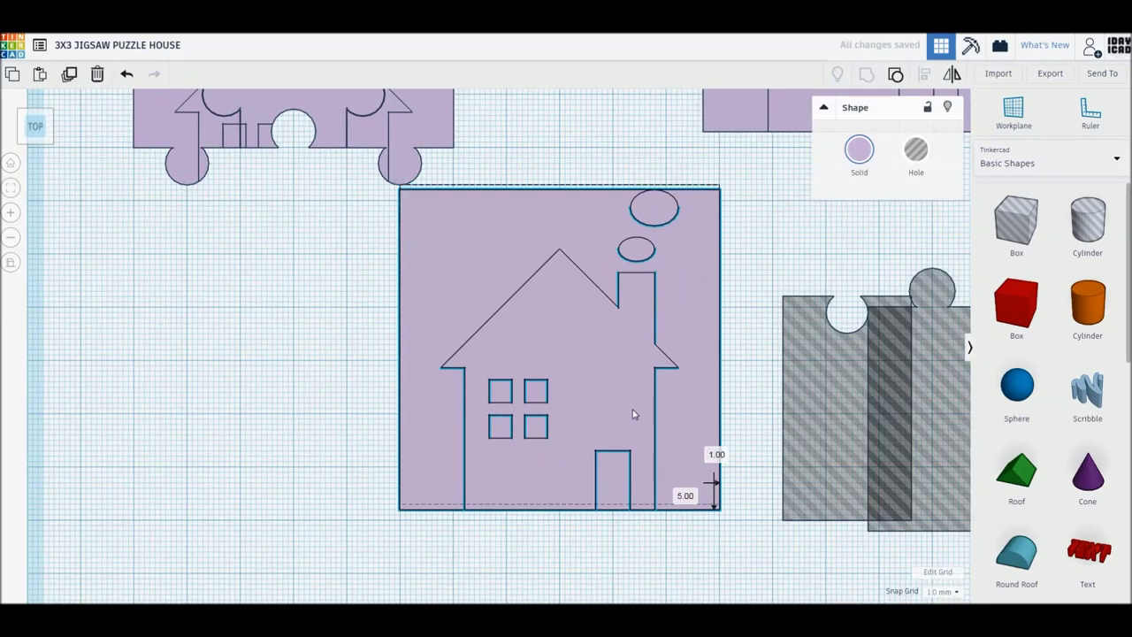
pyautogui.moveTo(633, 425); pyautogui.dragTo(601, 441, button='middle')
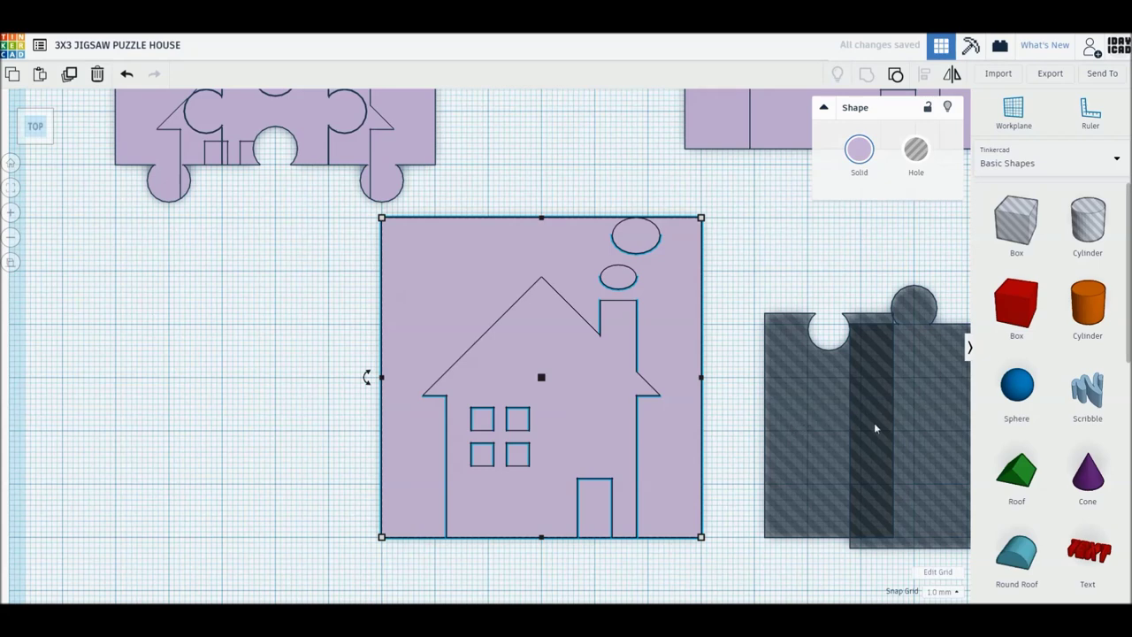
# Put a mirrored puzzle hole on the house's left side and a 90°-rotated one at lower right
pyautogui.moveTo(923, 411); pyautogui.dragTo(608, 434)
pyautogui.press('m')
pyautogui.click(526, 436)
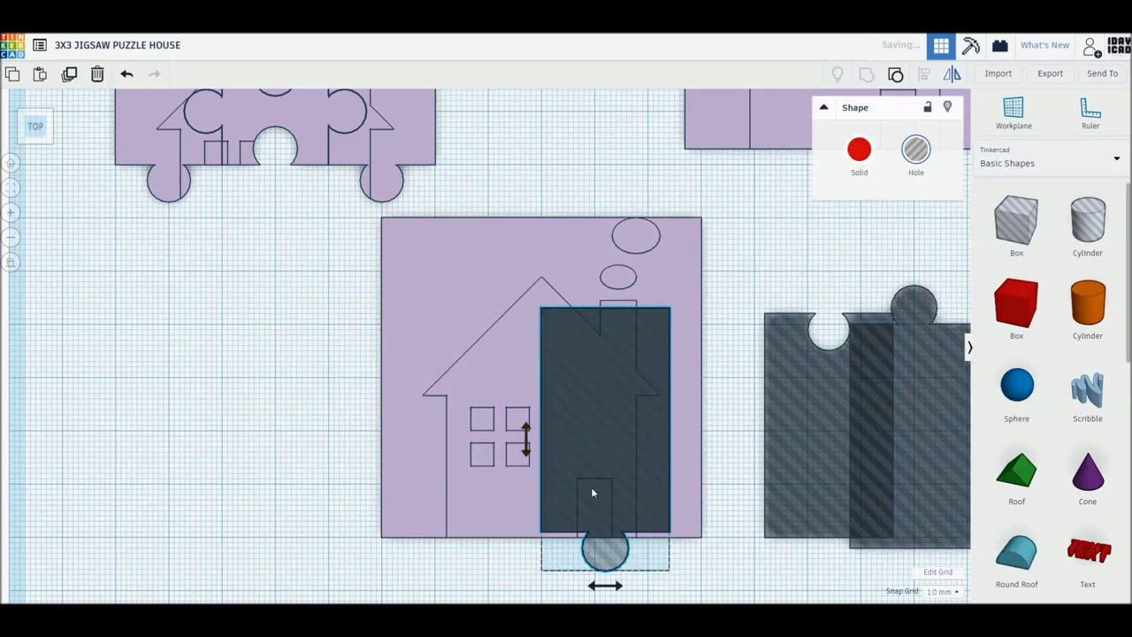
pyautogui.moveTo(573, 359); pyautogui.dragTo(403, 258)
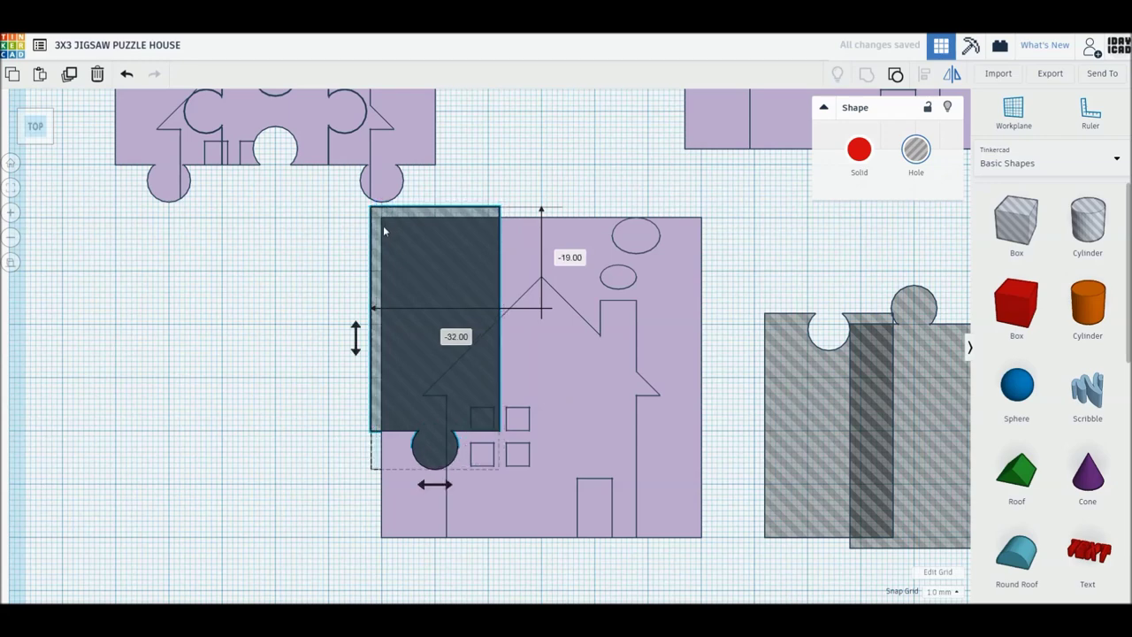
pyautogui.moveTo(823, 424); pyautogui.dragTo(618, 446)
pyautogui.moveTo(627, 512); pyautogui.dragTo(688, 534)
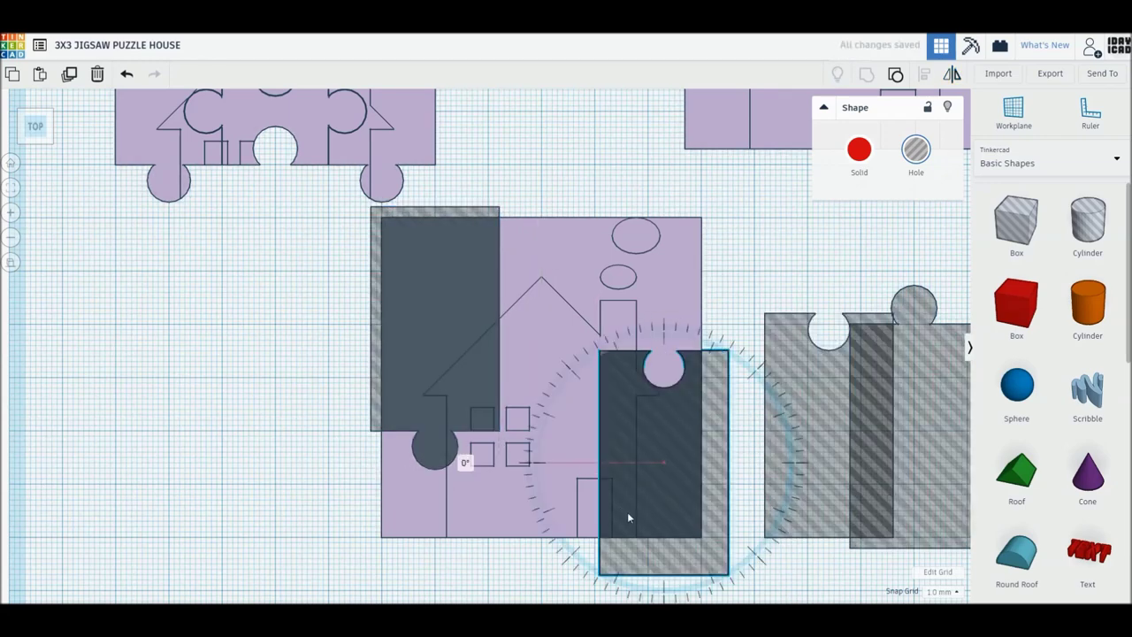
pyautogui.moveTo(735, 461); pyautogui.dragTo(673, 480)
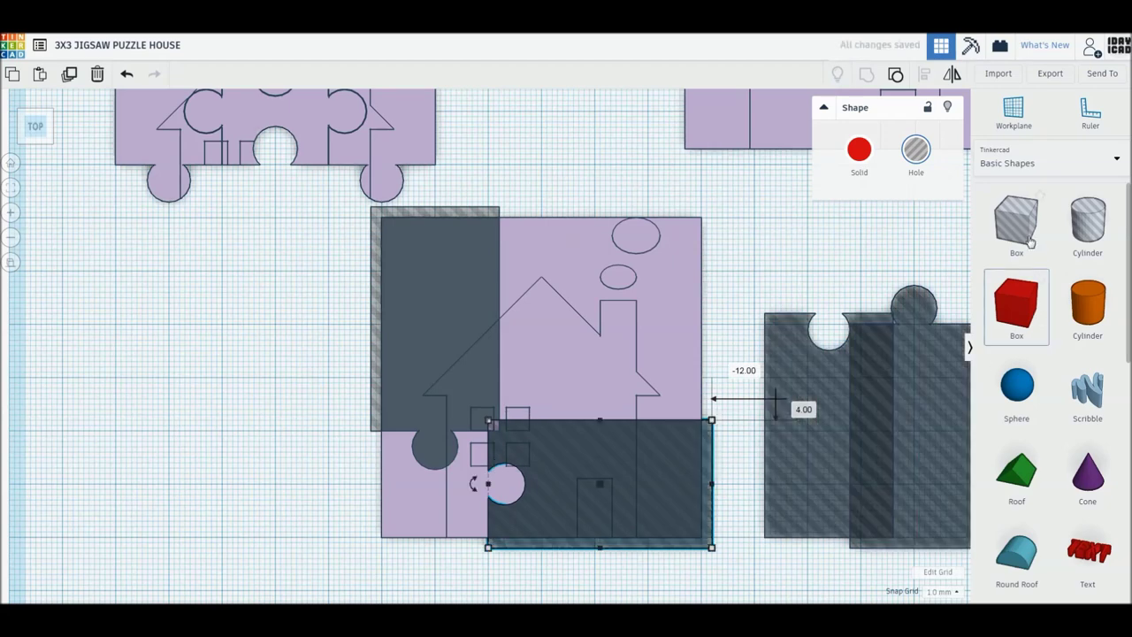
# Add a 34×32 box hole, group everything into the bottom-left corner piece, and move it into the grid
pyautogui.moveTo(1016, 221); pyautogui.dragTo(548, 380)
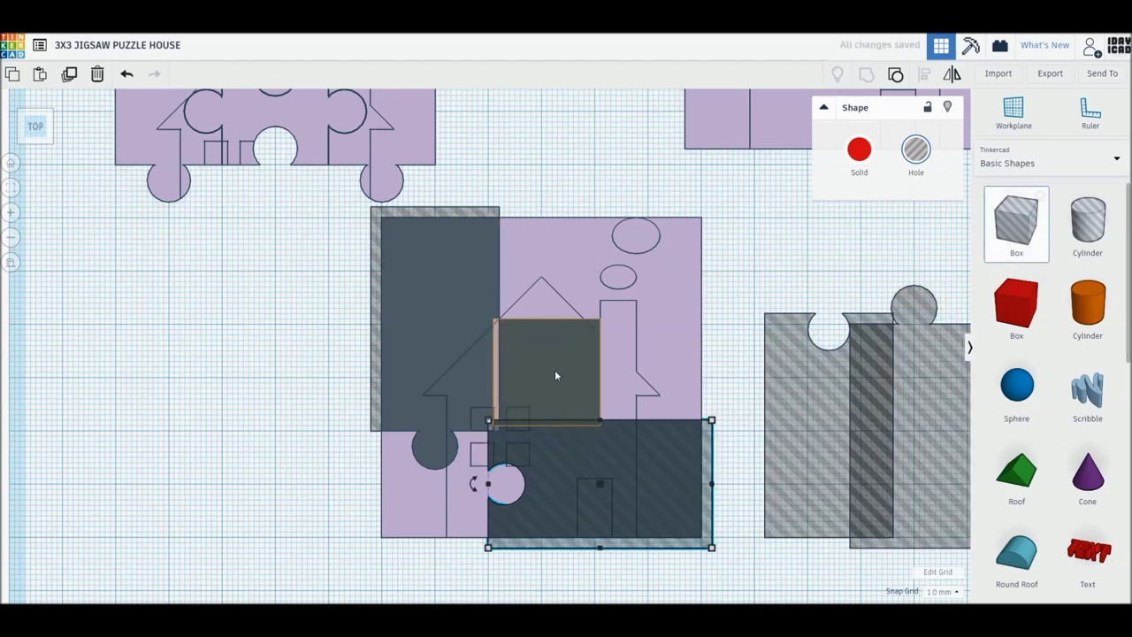
pyautogui.moveTo(598, 326); pyautogui.dragTo(705, 213)
pyautogui.moveTo(309, 384); pyautogui.dragTo(524, 578)
pyautogui.hotkey('ctrl', 'g')
pyautogui.moveTo(478, 496); pyautogui.dragTo(211, 232)
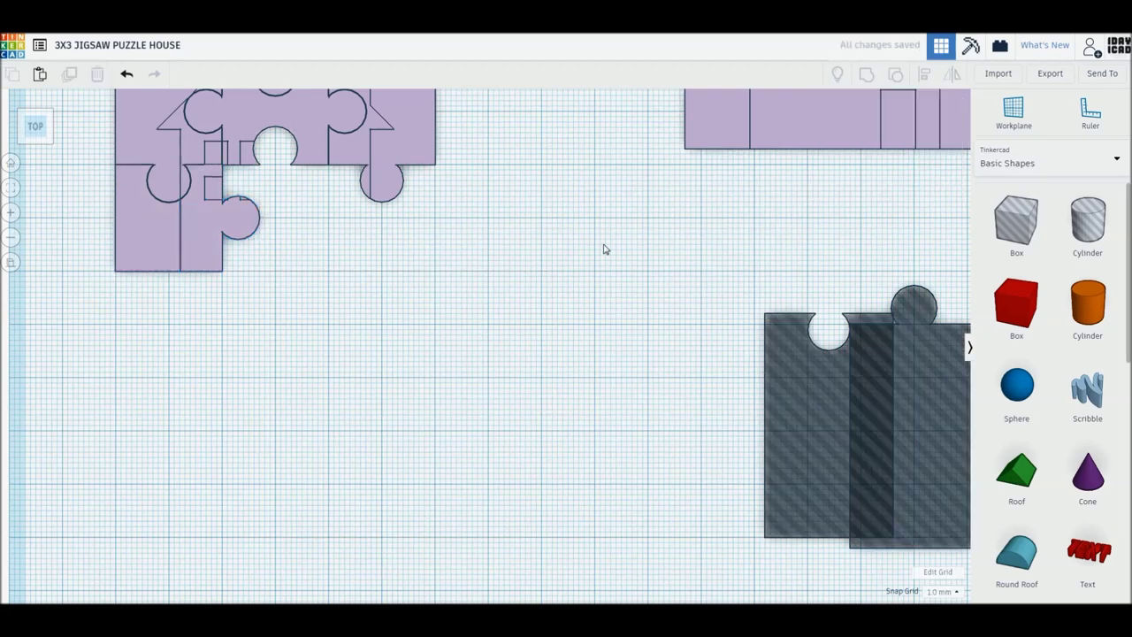
pyautogui.moveTo(786, 152)
pyautogui.mouseDown()
pyautogui.moveTo(491, 486)
pyautogui.moveTo(491, 593)
pyautogui.mouseUp()
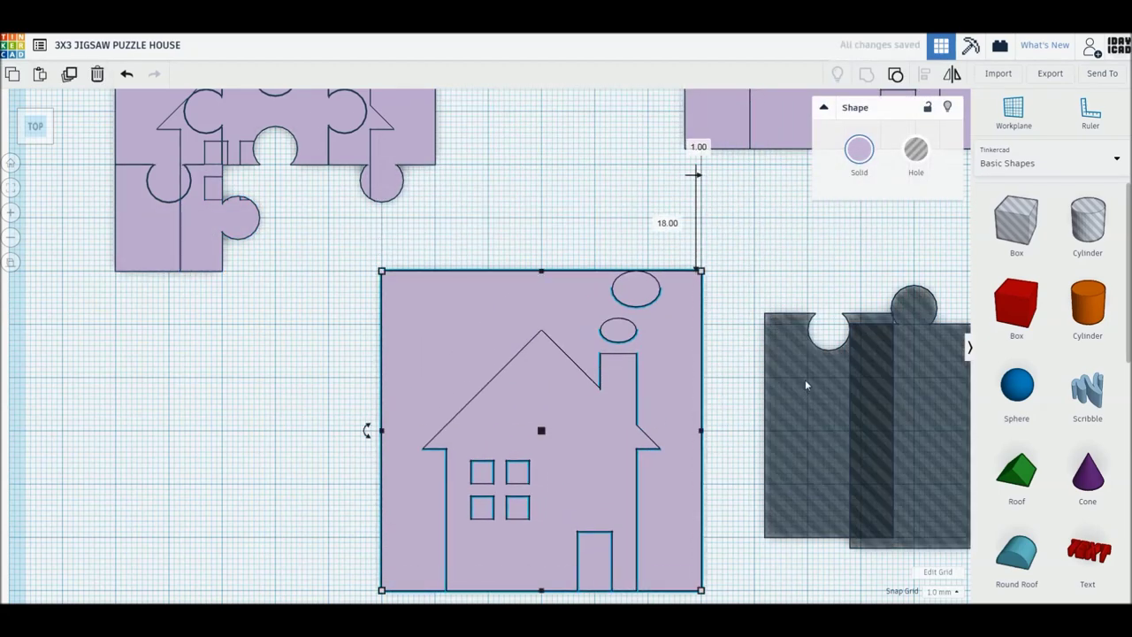
# Paste a puzzle hole piece and move it over the house's left area
pyautogui.hotkey('ctrl', 'v')
pyautogui.moveTo(638, 394); pyautogui.dragTo(581, 397)
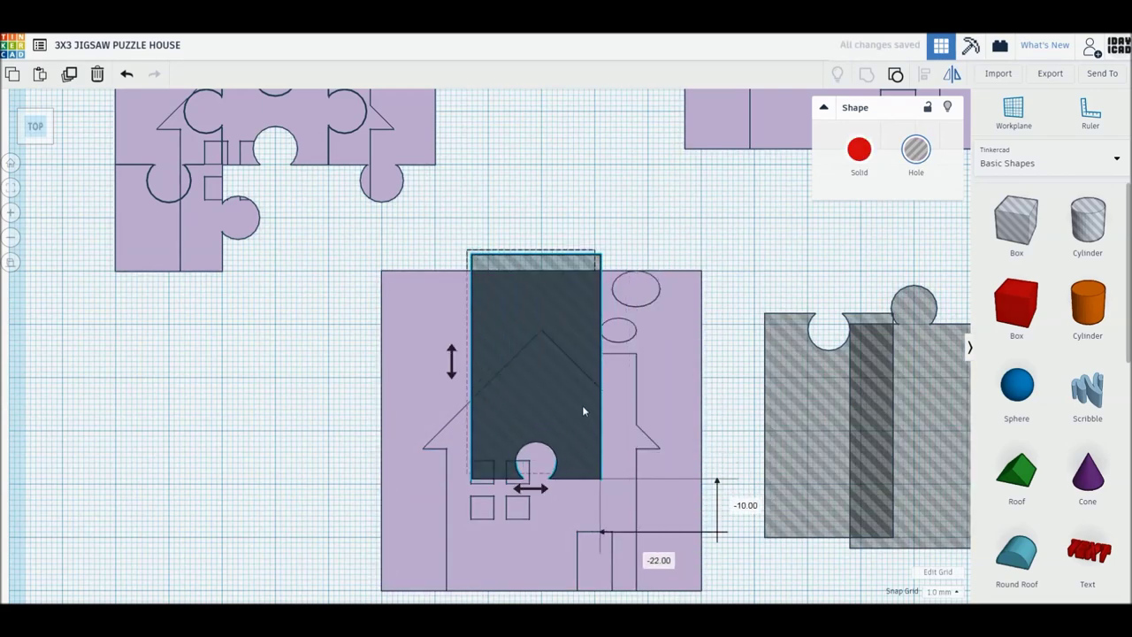
pyautogui.moveTo(581, 397); pyautogui.dragTo(583, 410)
pyautogui.moveTo(544, 362); pyautogui.dragTo(503, 420)
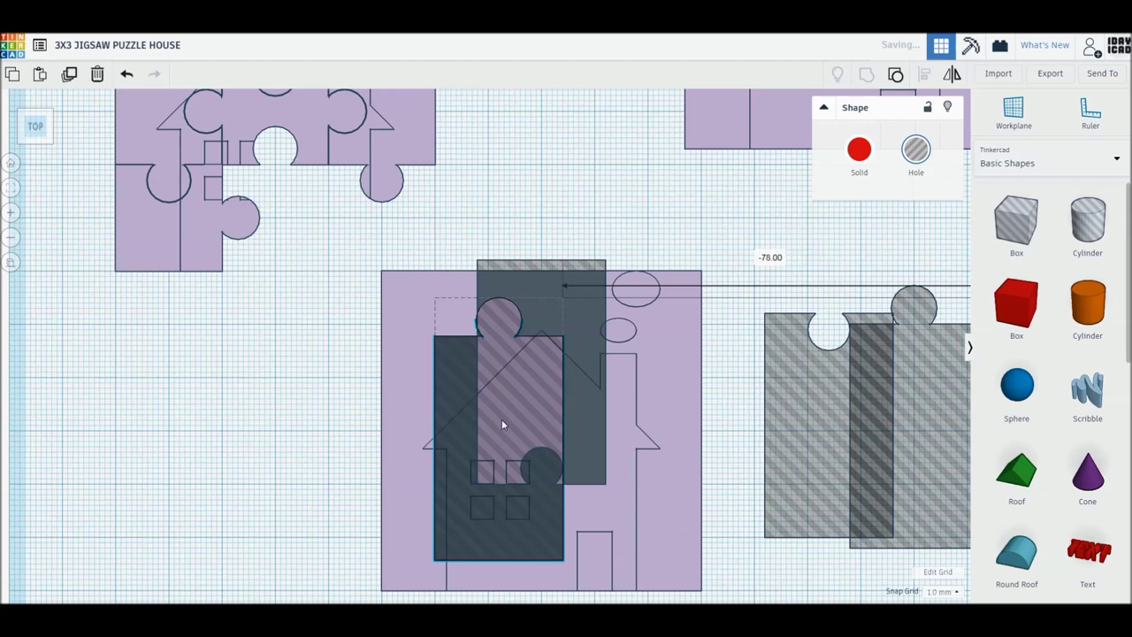
# Rotate the hole piece -90°, place it past the lower-left edge and widen it to 55.75
pyautogui.moveTo(422, 430); pyautogui.dragTo(510, 348)
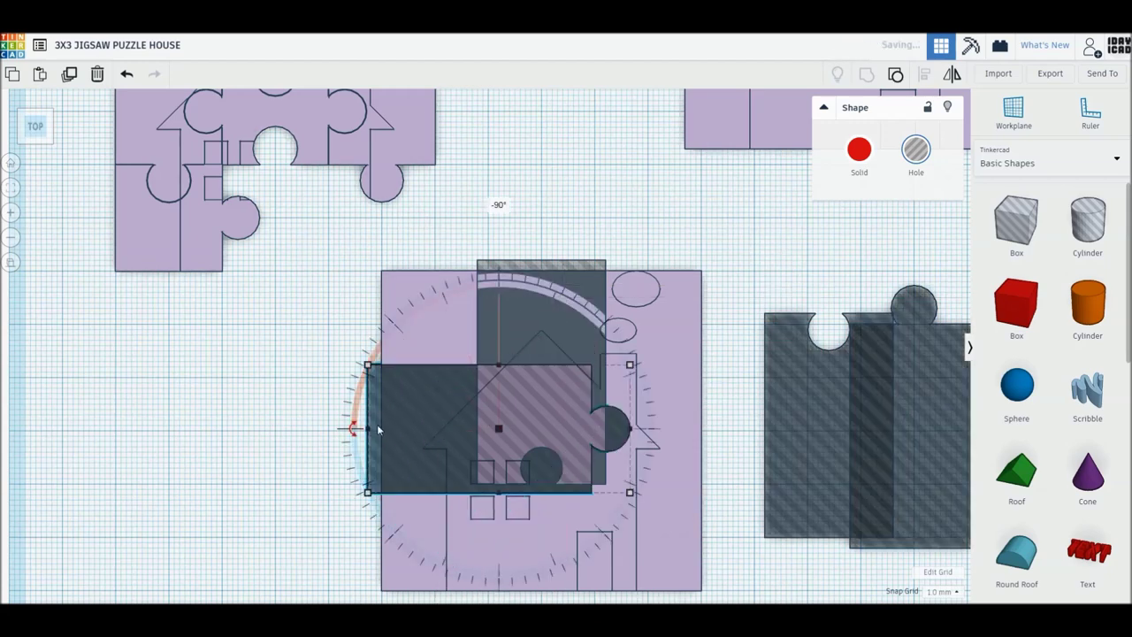
pyautogui.moveTo(379, 429); pyautogui.dragTo(291, 538)
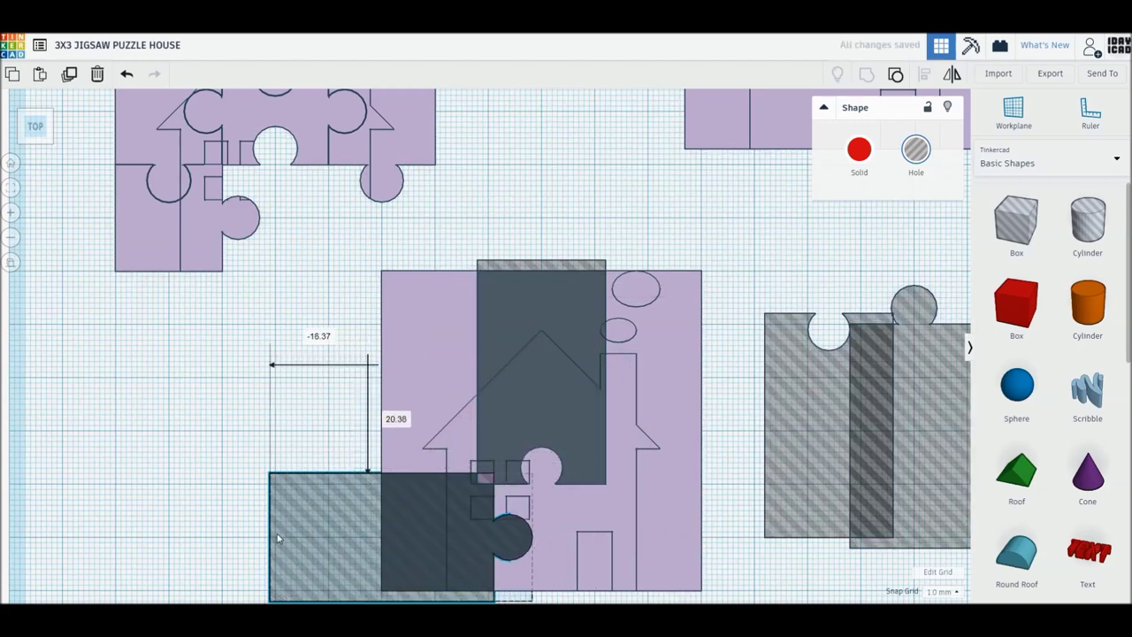
pyautogui.moveTo(292, 538); pyautogui.dragTo(276, 537)
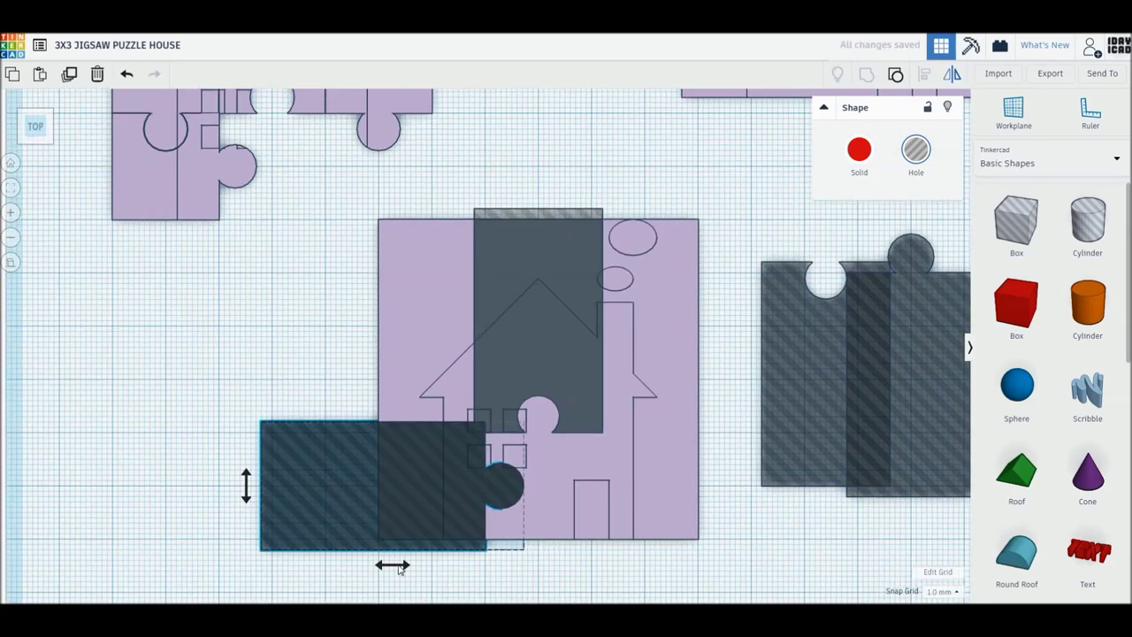
pyautogui.moveTo(488, 549); pyautogui.dragTo(747, 547)
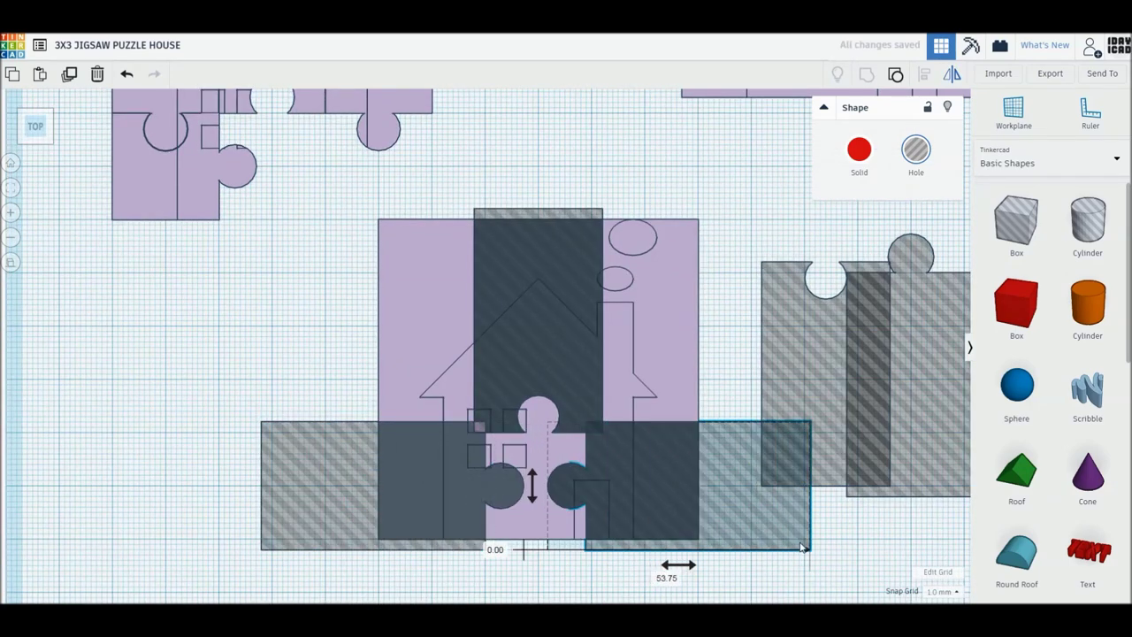
pyautogui.moveTo(748, 546); pyautogui.dragTo(808, 547)
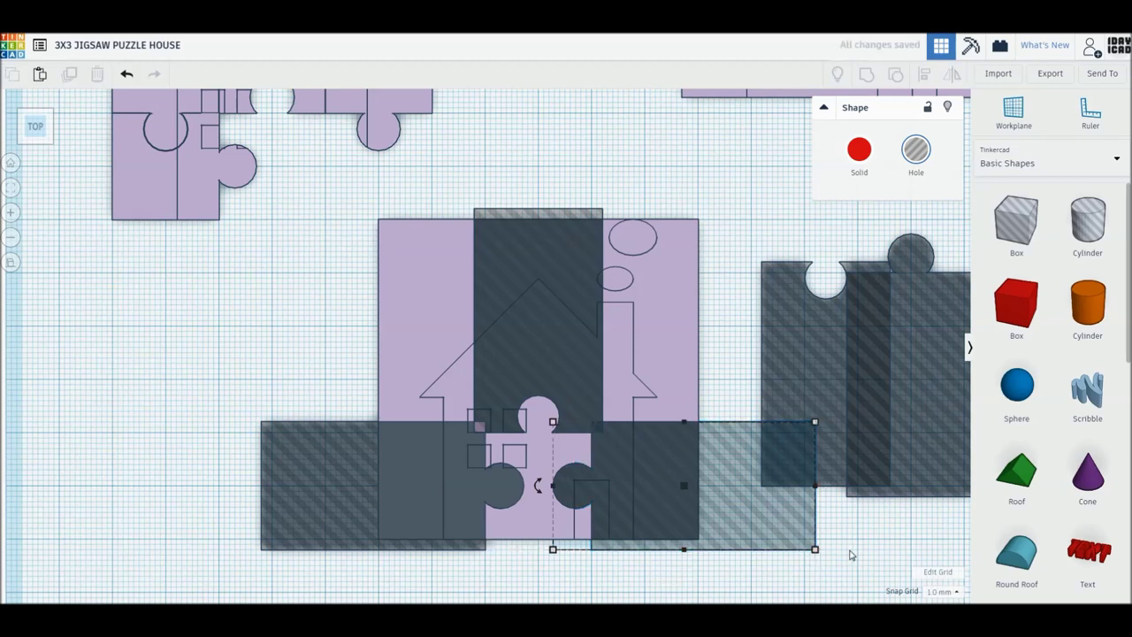
pyautogui.click(849, 553)
pyautogui.moveTo(806, 522); pyautogui.dragTo(803, 523)
# Add a box hole at upper left, group the bottom-middle piece, move it into the grid, and set out a fresh plate copy
pyautogui.moveTo(1017, 221); pyautogui.dragTo(650, 384)
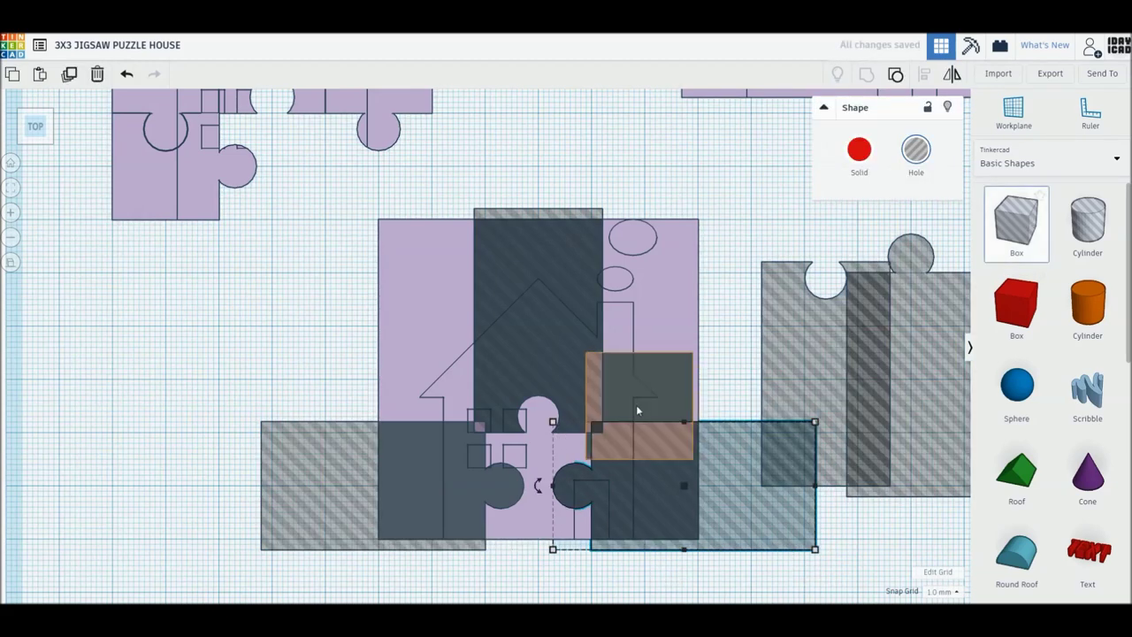
pyautogui.click(652, 374)
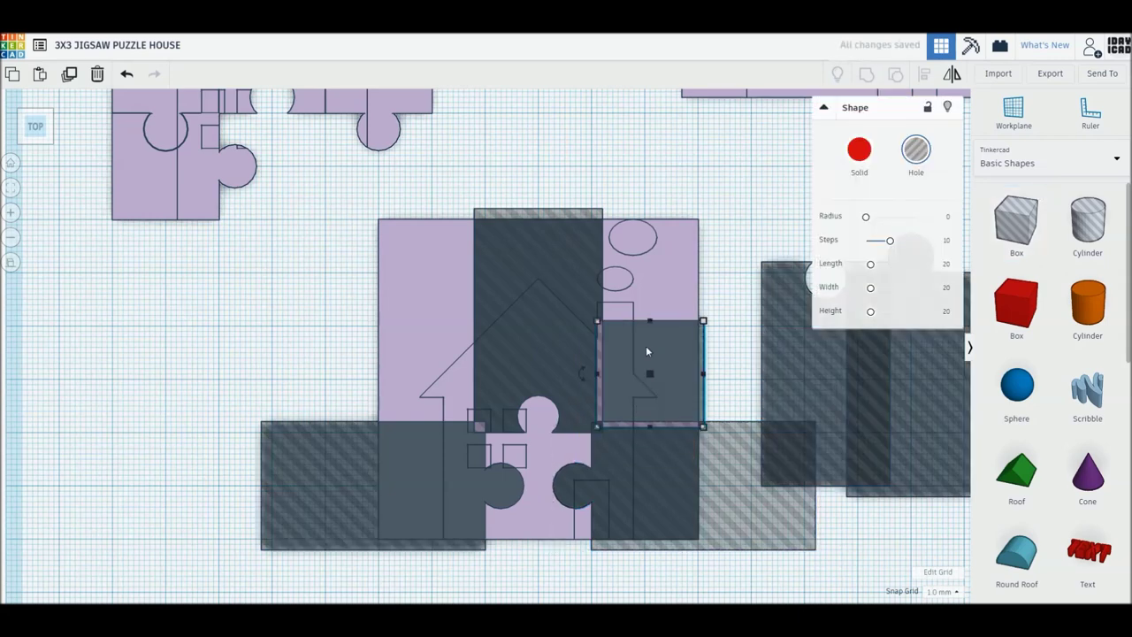
pyautogui.moveTo(655, 334); pyautogui.dragTo(432, 340)
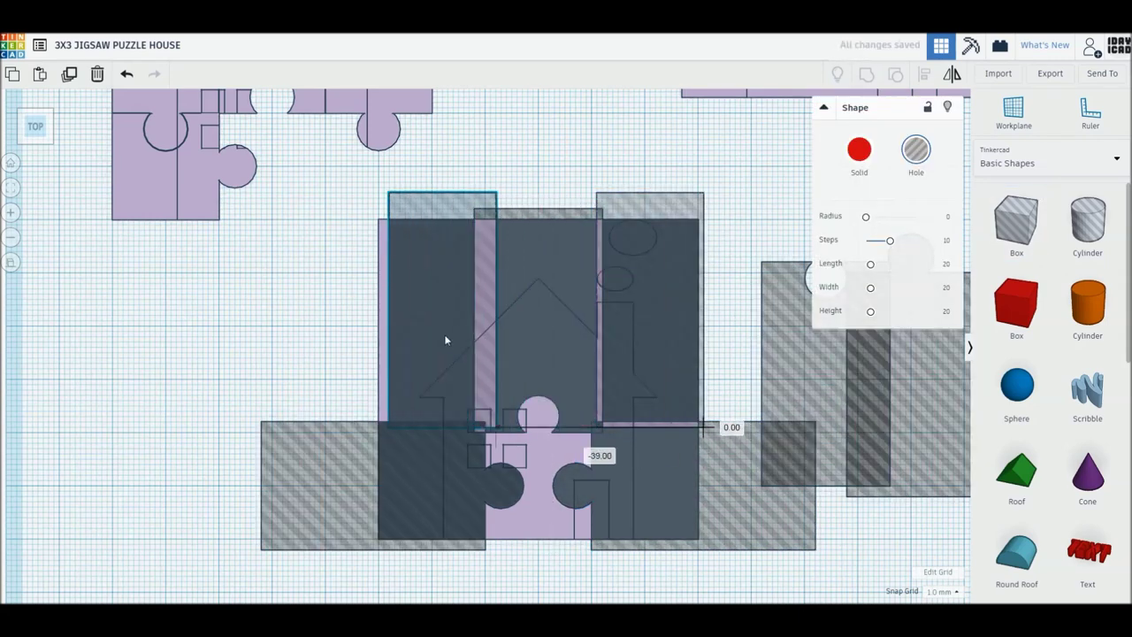
pyautogui.moveTo(336, 172); pyautogui.dragTo(670, 570)
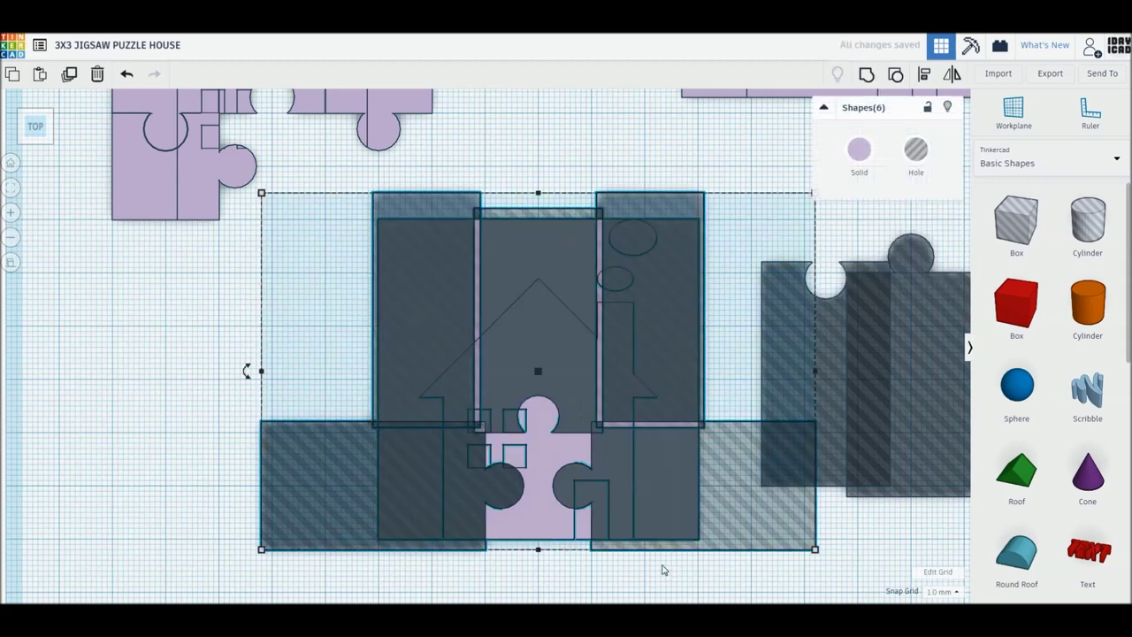
pyautogui.hotkey('ctrl', 'g')
pyautogui.moveTo(567, 523); pyautogui.dragTo(299, 214)
pyautogui.moveTo(715, 103); pyautogui.dragTo(412, 542)
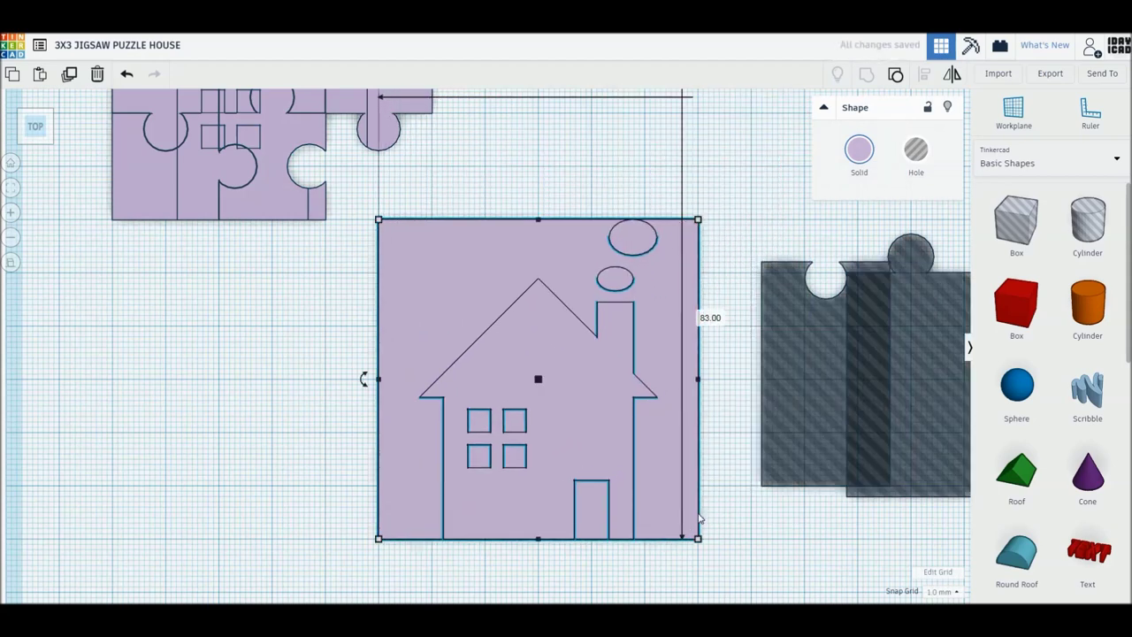
# Mirror a puzzle hole piece and position it over the house's right column
pyautogui.moveTo(801, 429); pyautogui.dragTo(652, 429)
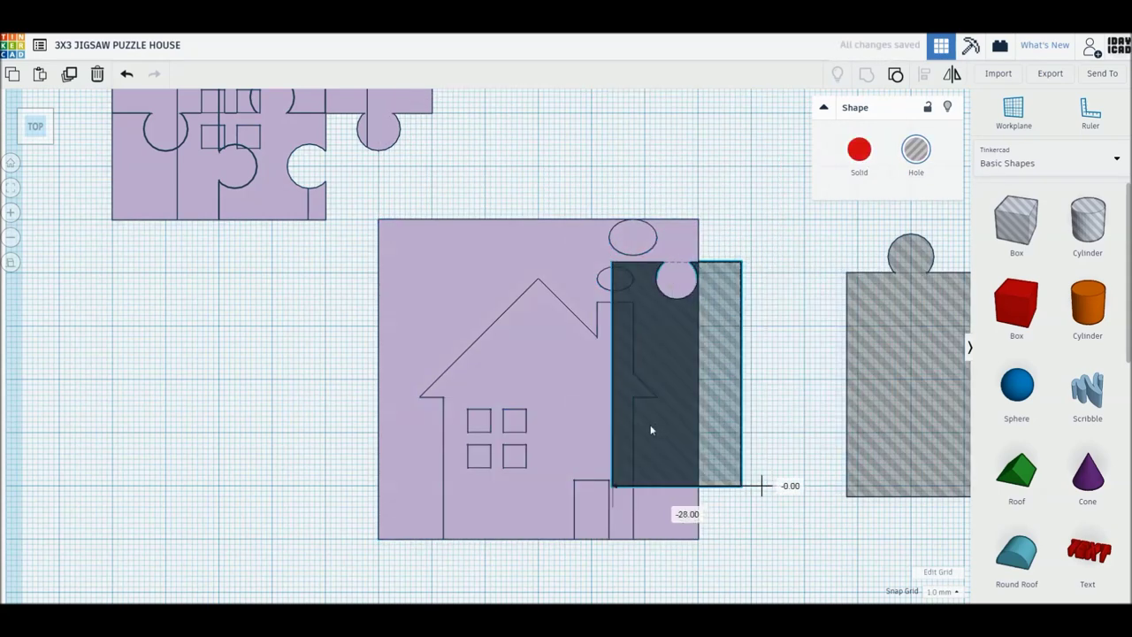
pyautogui.press('m')
pyautogui.click(597, 374)
pyautogui.moveTo(705, 456); pyautogui.dragTo(692, 412)
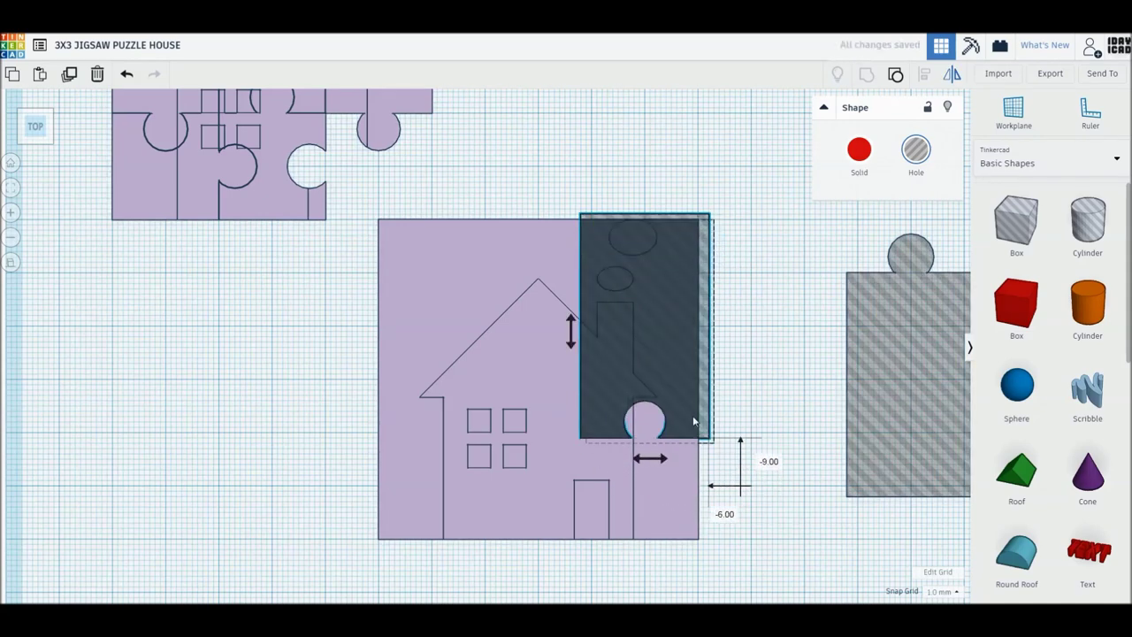
# Turn the other hole piece a quarter turn and fit it into the house's lower-left corner
pyautogui.moveTo(918, 413); pyautogui.dragTo(453, 390)
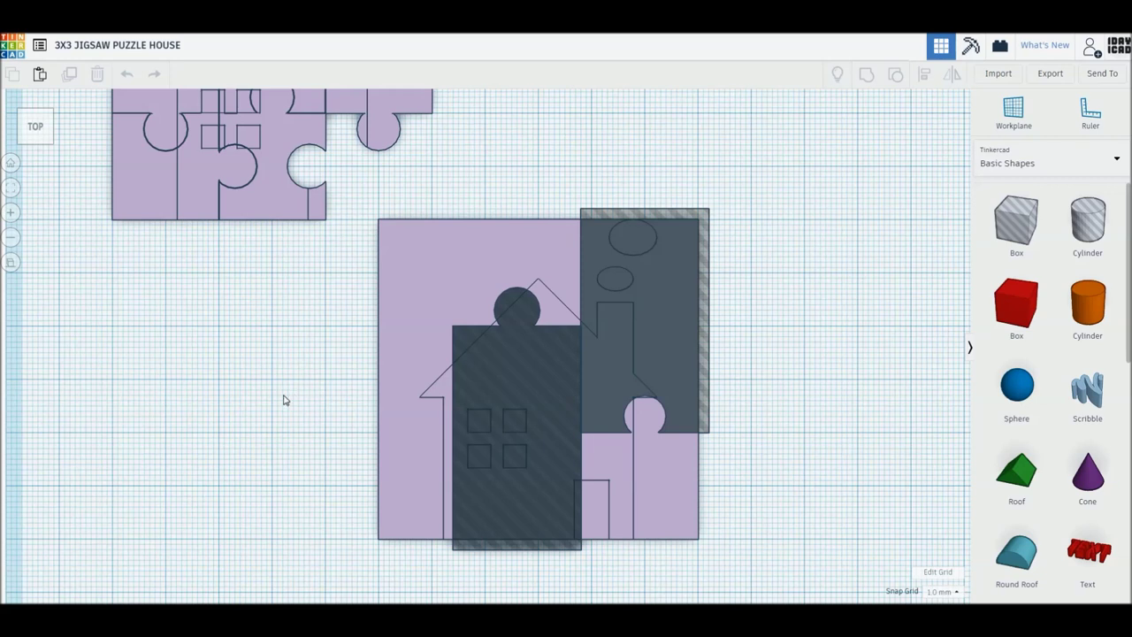
pyautogui.moveTo(520, 404)
pyautogui.mouseDown()
pyautogui.moveTo(811, 390)
pyautogui.moveTo(896, 402)
pyautogui.moveTo(594, 390)
pyautogui.mouseUp()
pyautogui.moveTo(511, 413)
pyautogui.mouseDown()
pyautogui.moveTo(542, 352)
pyautogui.moveTo(571, 328)
pyautogui.moveTo(591, 329)
pyautogui.mouseUp()
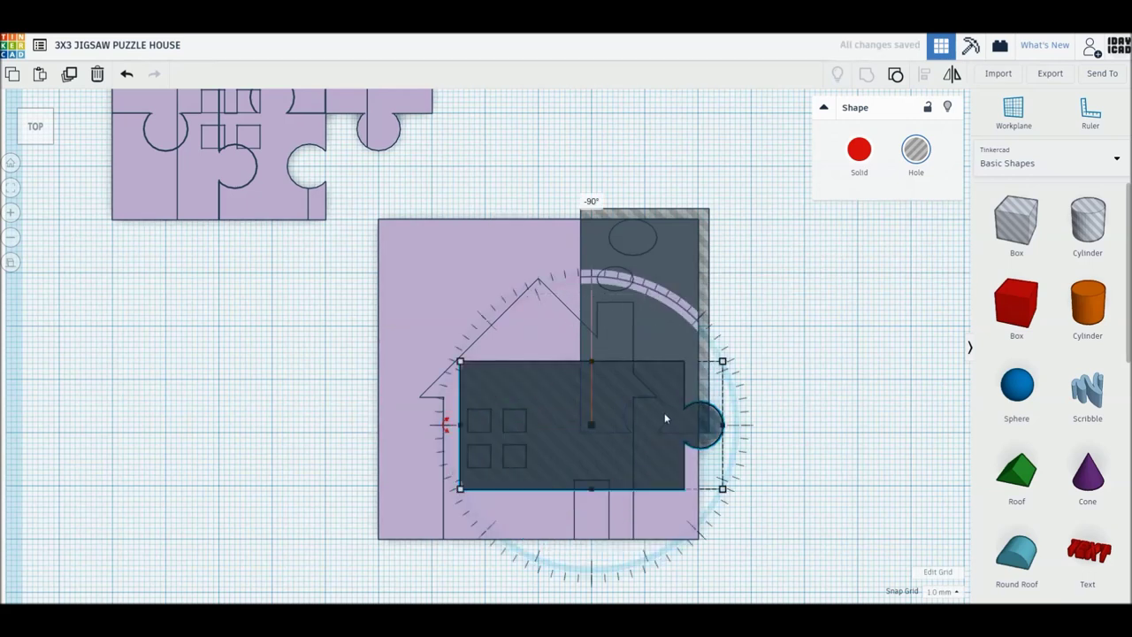
pyautogui.moveTo(665, 418); pyautogui.dragTo(607, 443)
pyautogui.moveTo(418, 465); pyautogui.dragTo(374, 502)
pyautogui.click(351, 483)
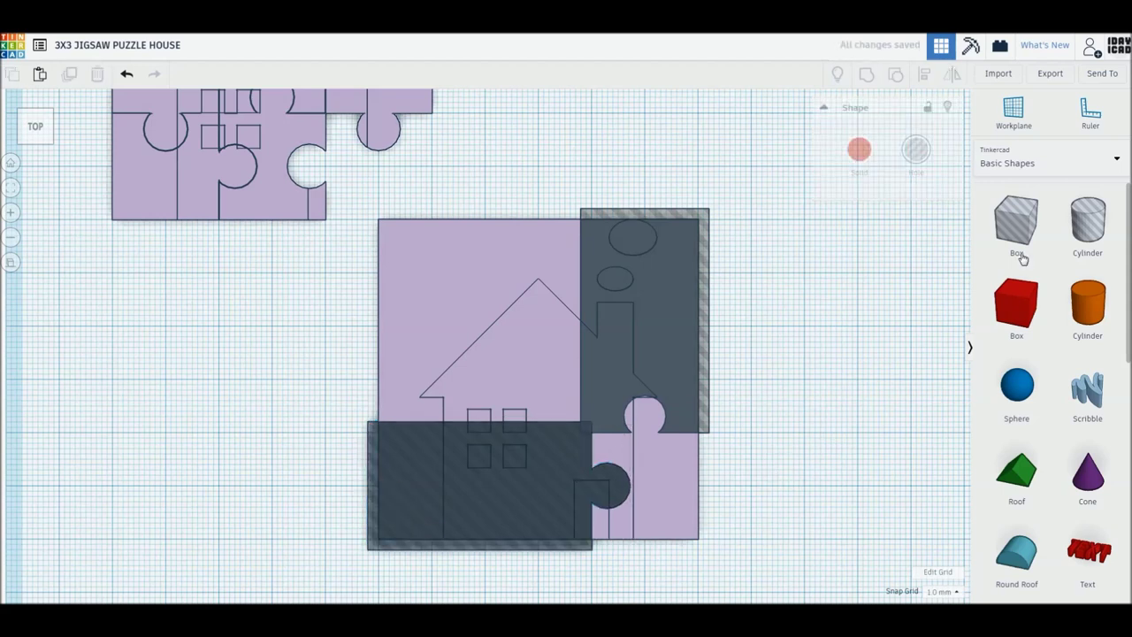
# Add an enlarged box hole over the upper-left area and group all shapes to cut the piece
pyautogui.moveTo(1021, 258); pyautogui.dragTo(533, 374)
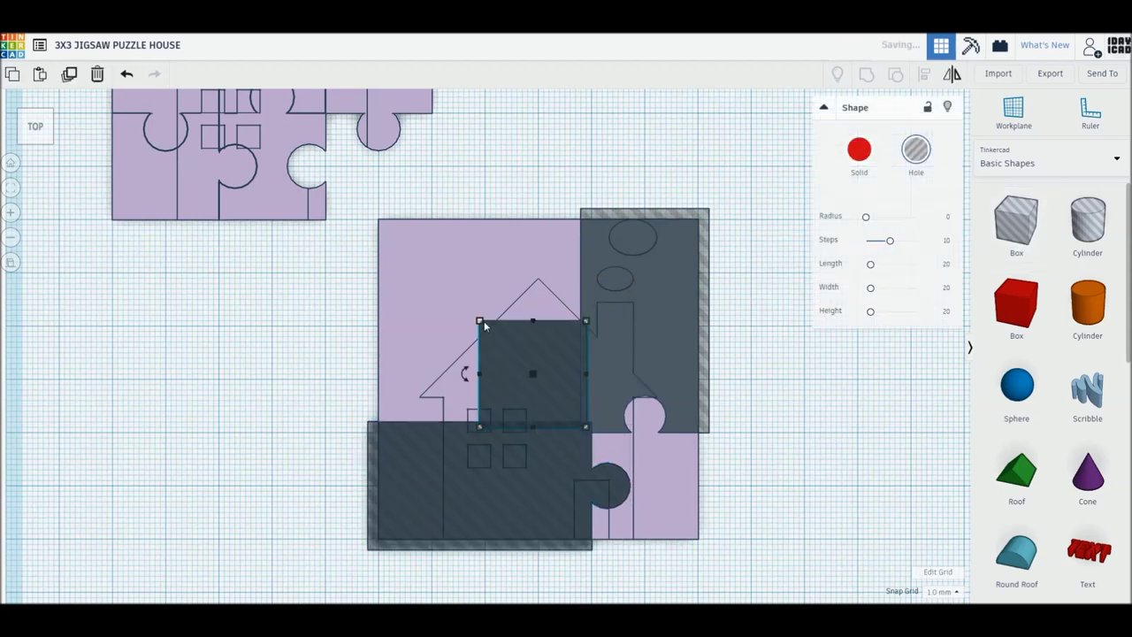
pyautogui.moveTo(484, 326); pyautogui.dragTo(373, 214)
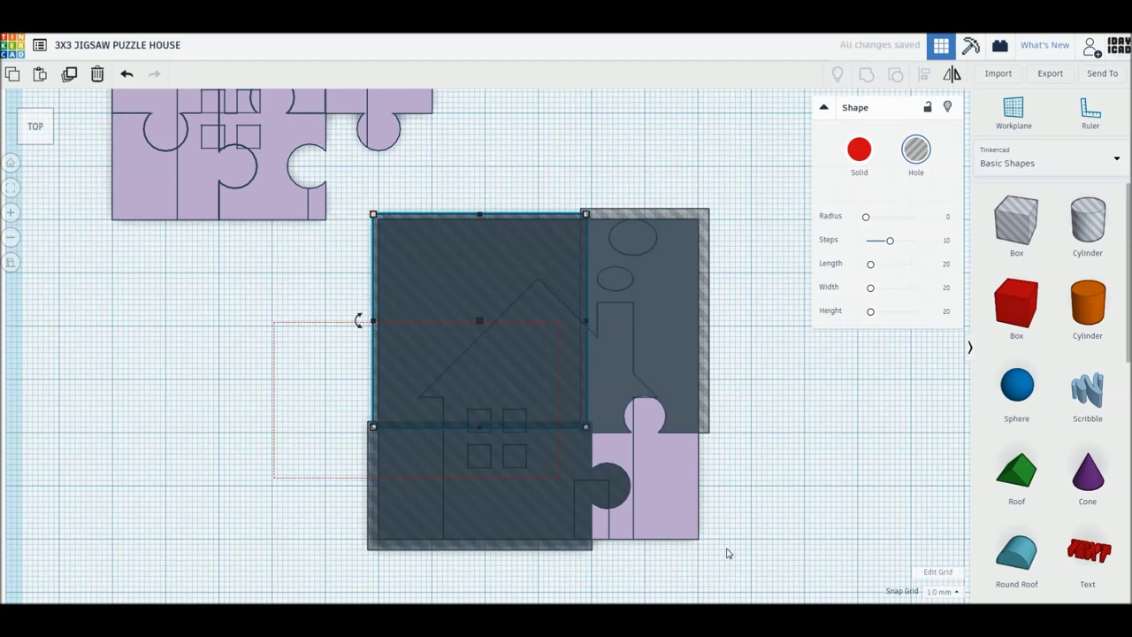
pyautogui.moveTo(763, 566)
pyautogui.mouseDown()
pyautogui.moveTo(666, 461)
pyautogui.moveTo(573, 331)
pyautogui.mouseUp()
pyautogui.hotkey('ctrl', 'g')
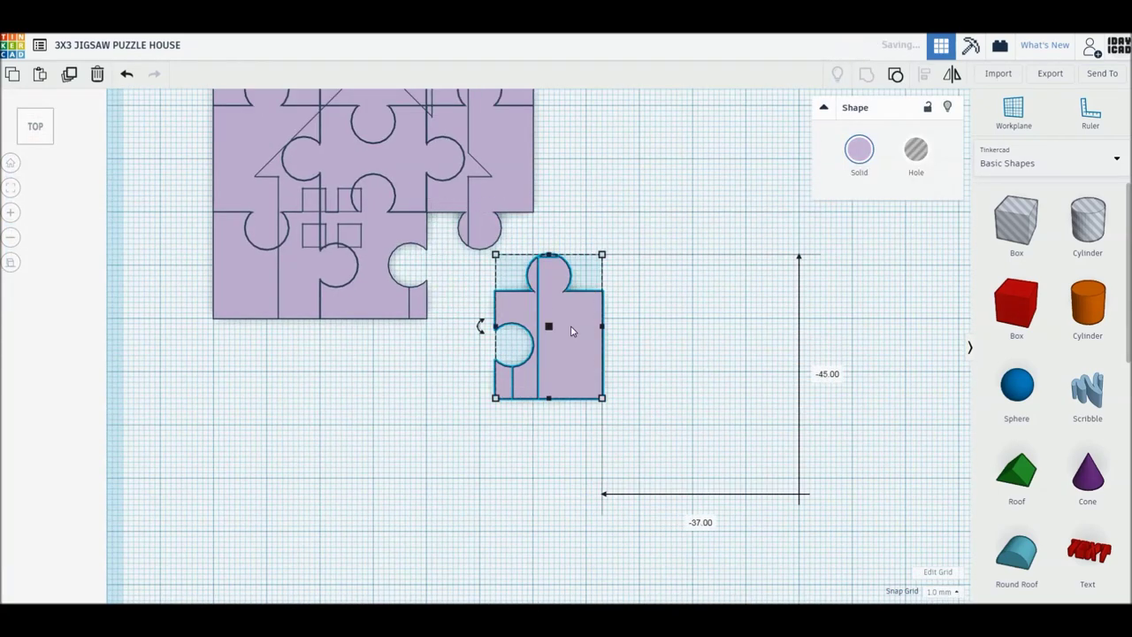
# Undo the cut and enlarge the square hole to about 40×39
pyautogui.hotkey('ctrl', 'z')
pyautogui.hotkey('ctrl', 'z')
pyautogui.hotkey('ctrl', 'z')
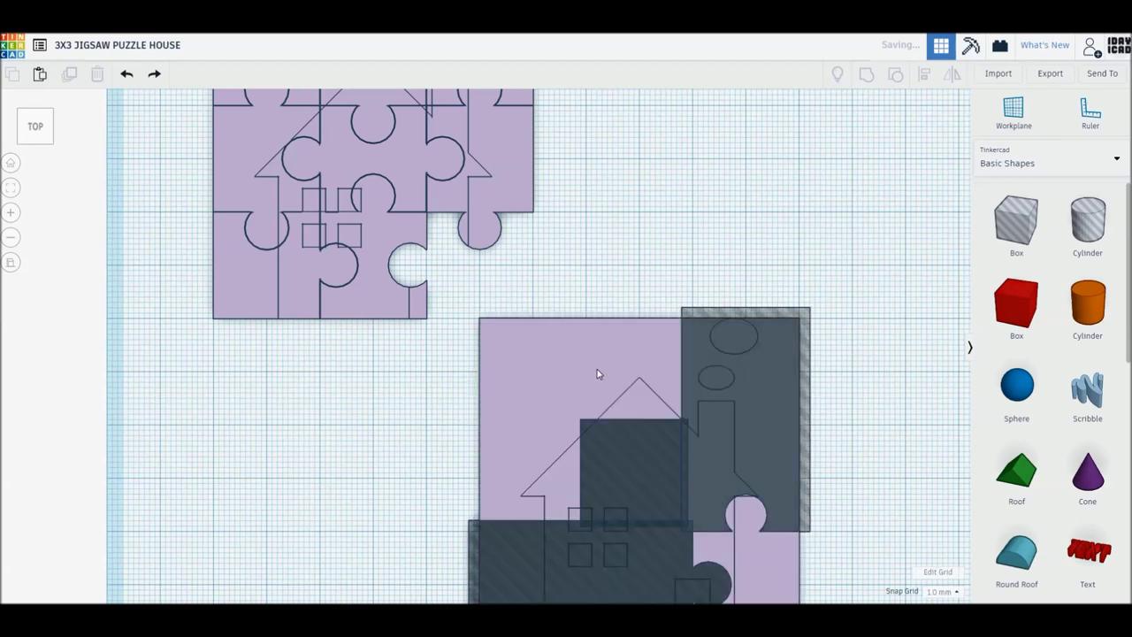
pyautogui.moveTo(529, 332); pyautogui.dragTo(498, 296, button='middle')
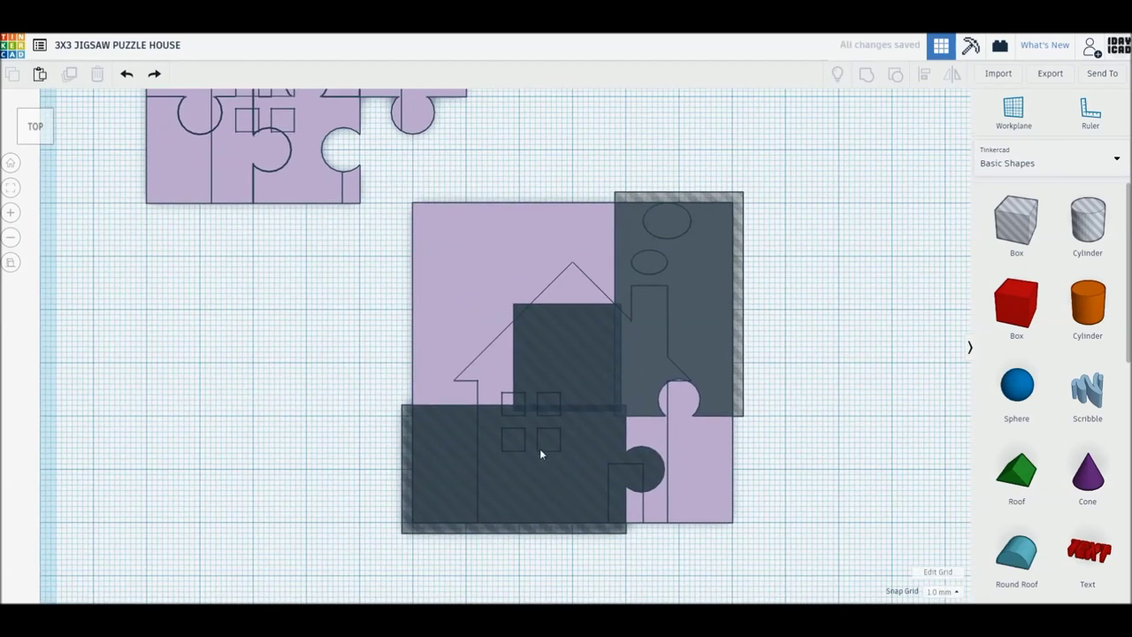
pyautogui.click(522, 312)
pyautogui.moveTo(514, 305); pyautogui.dragTo(410, 206)
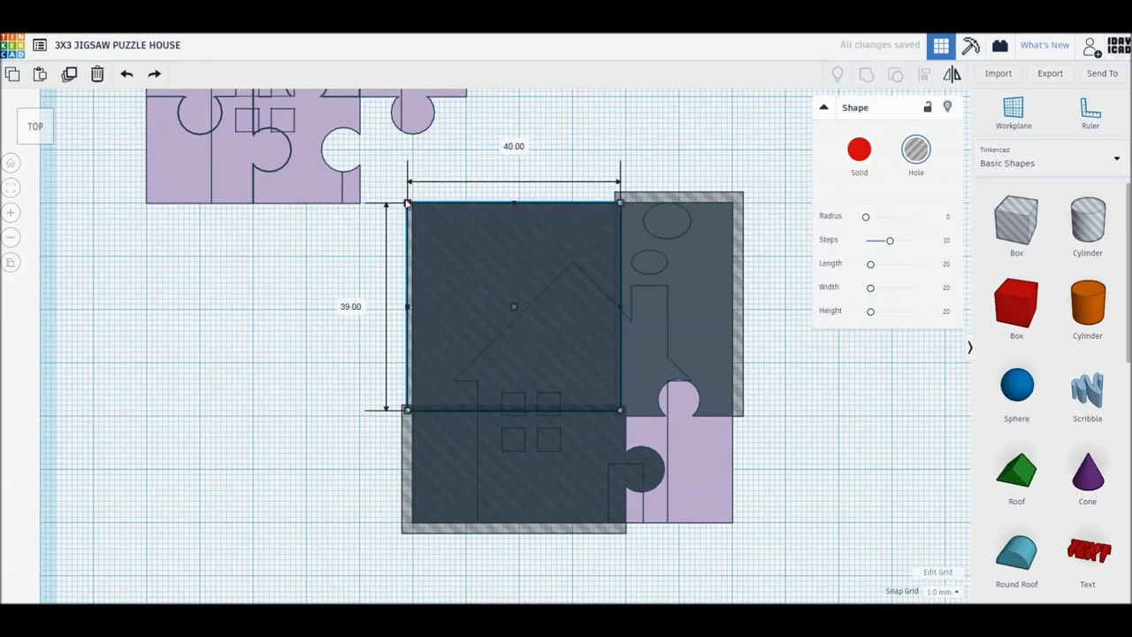
# Rotate and reposition the puzzle hole pieces, moving the tall one over the house's lower half
pyautogui.click(430, 475)
pyautogui.moveTo(387, 467)
pyautogui.mouseDown()
pyautogui.moveTo(512, 369)
pyautogui.moveTo(531, 371)
pyautogui.mouseUp()
pyautogui.moveTo(522, 501); pyautogui.dragTo(845, 354)
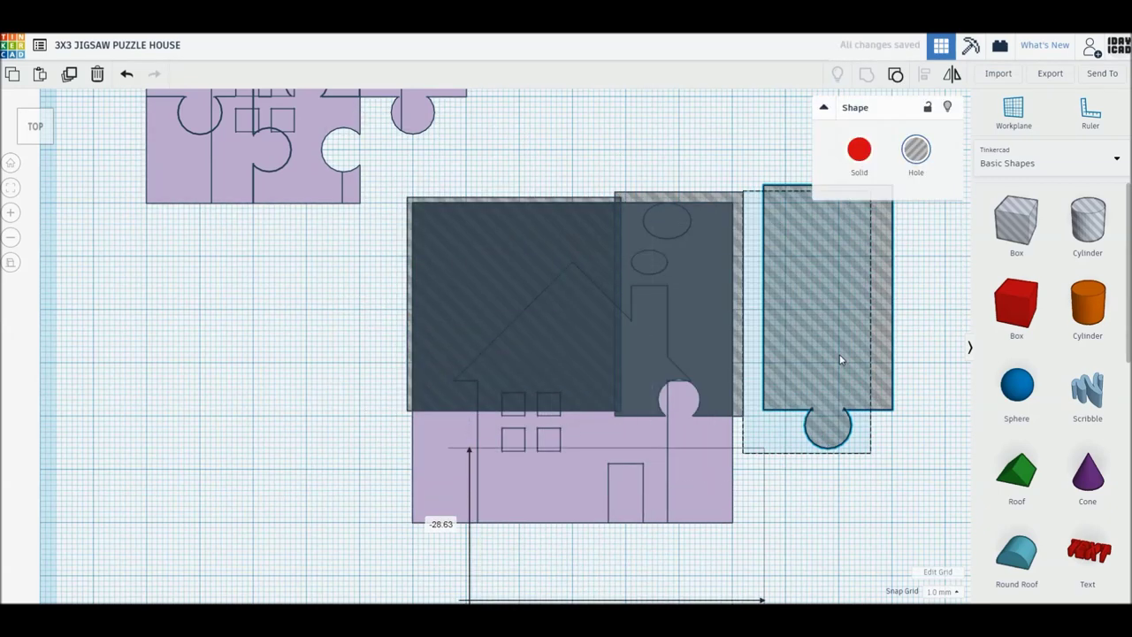
pyautogui.click(722, 313)
pyautogui.click(742, 333)
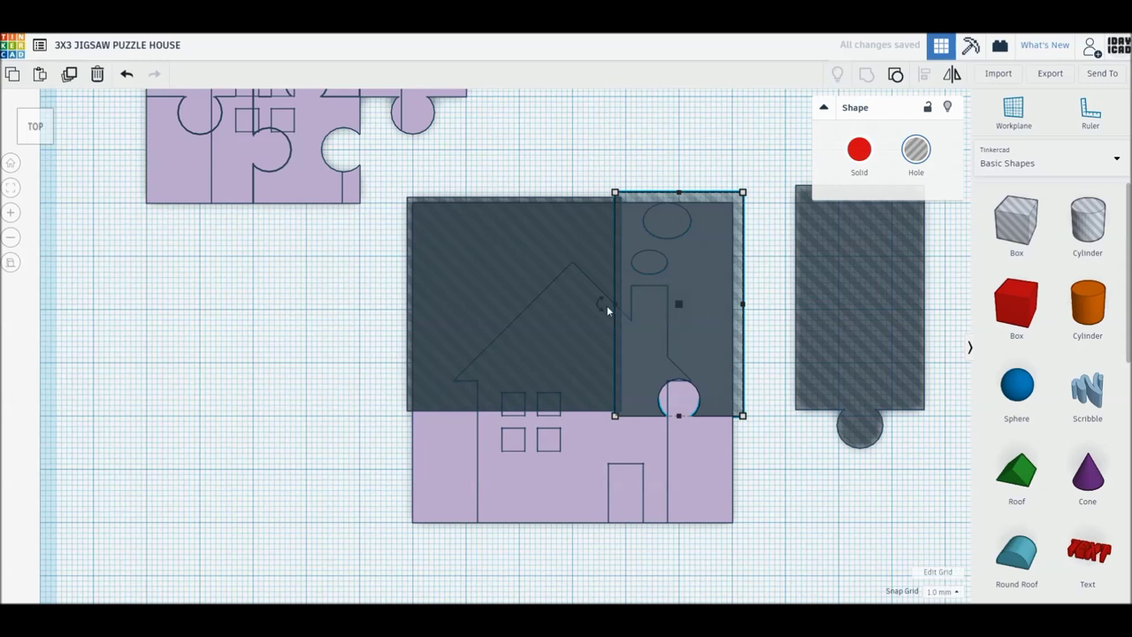
pyautogui.moveTo(607, 306); pyautogui.dragTo(677, 380)
pyautogui.moveTo(752, 269)
pyautogui.mouseDown()
pyautogui.moveTo(624, 433)
pyautogui.moveTo(602, 417)
pyautogui.mouseUp()
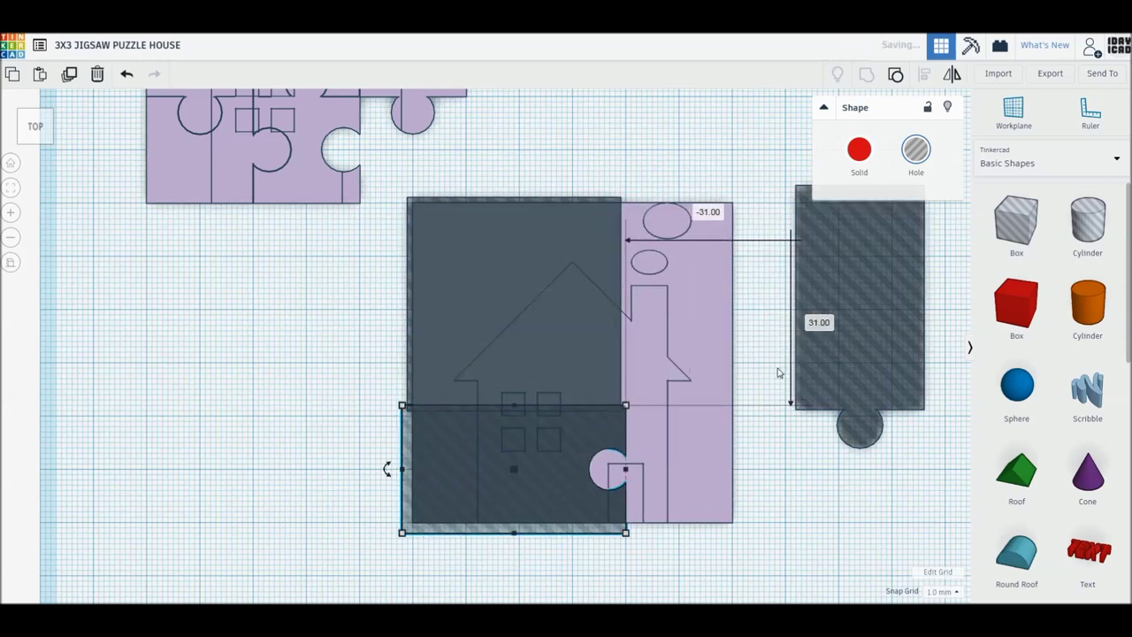
pyautogui.moveTo(862, 206)
pyautogui.mouseDown()
pyautogui.moveTo(759, 193)
pyautogui.moveTo(689, 202)
pyautogui.mouseUp()
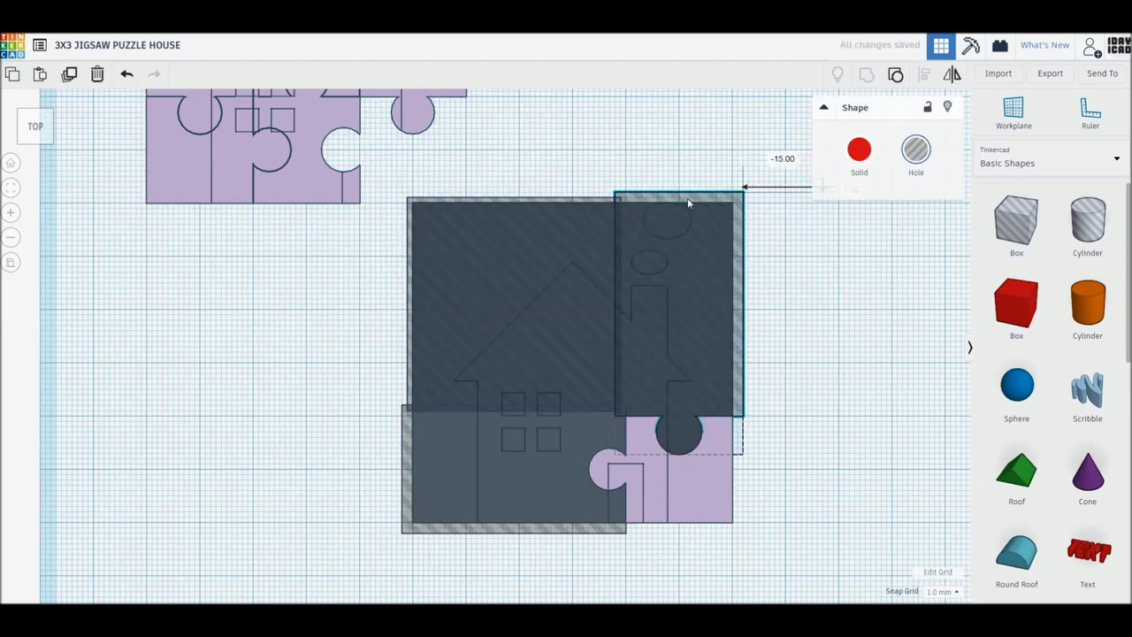
# Group the plate and holes into the bottom-right corner piece and slot it into the grid
pyautogui.keyDown('shift'); pyautogui.click(553, 378); pyautogui.keyUp('shift')
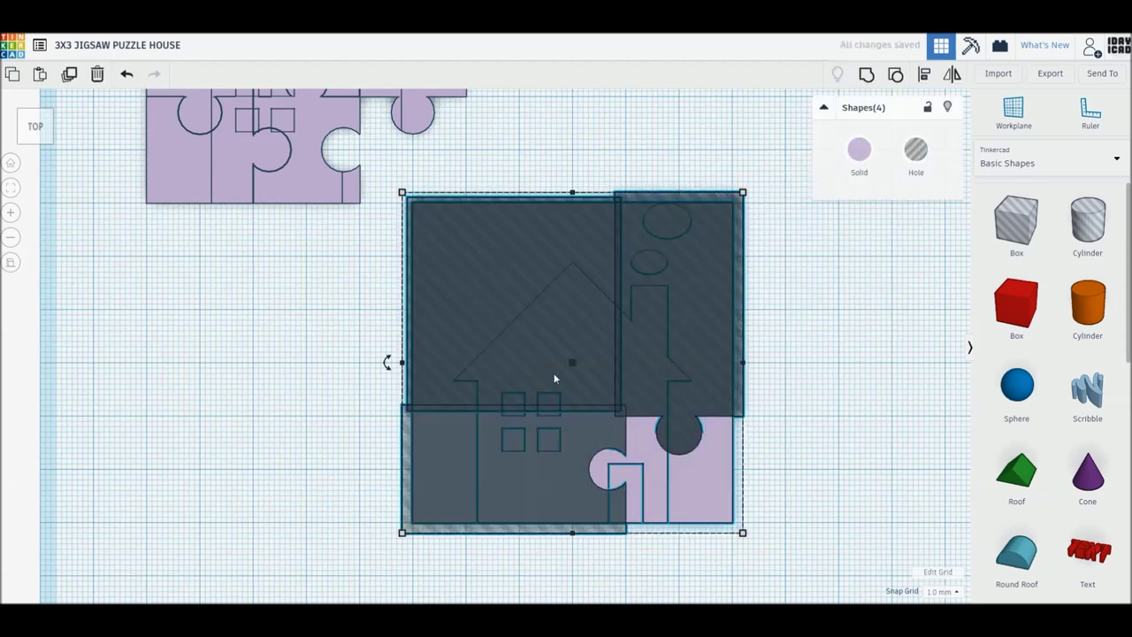
pyautogui.hotkey('ctrl', 'g')
pyautogui.moveTo(713, 502); pyautogui.dragTo(448, 199)
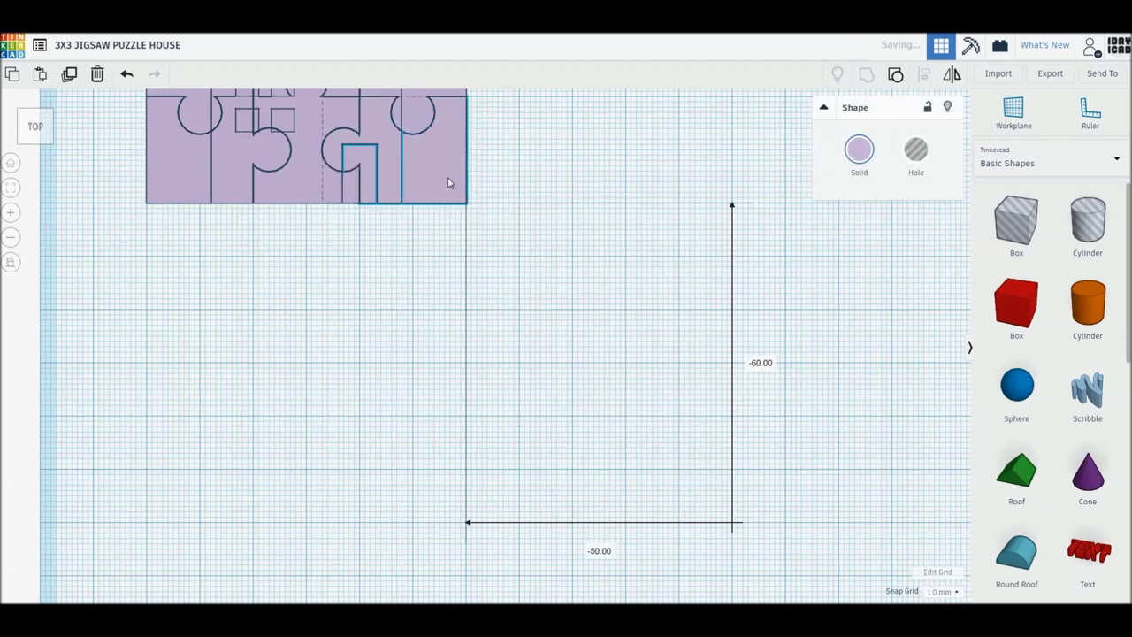
pyautogui.hotkey('ctrl', 'a')
# Fit the view to the nine pieces and group them into one puzzle
pyautogui.press('f')
pyautogui.hotkey('ctrl', 'g')
pyautogui.click(746, 465)
pyautogui.scroll(2, 613, 429)
pyautogui.scroll(1, 613, 429)
pyautogui.scroll(1, 613, 429)
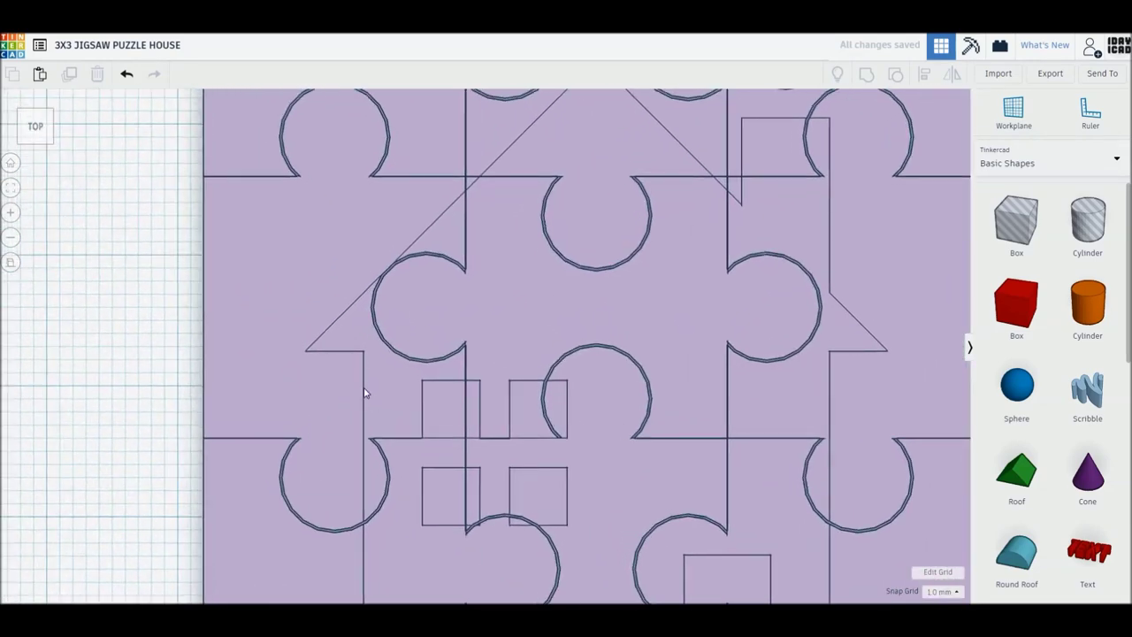
# Rotate the whole puzzle 45° and shift it slightly right on the workplane
pyautogui.click(10, 262)
pyautogui.click(11, 163)
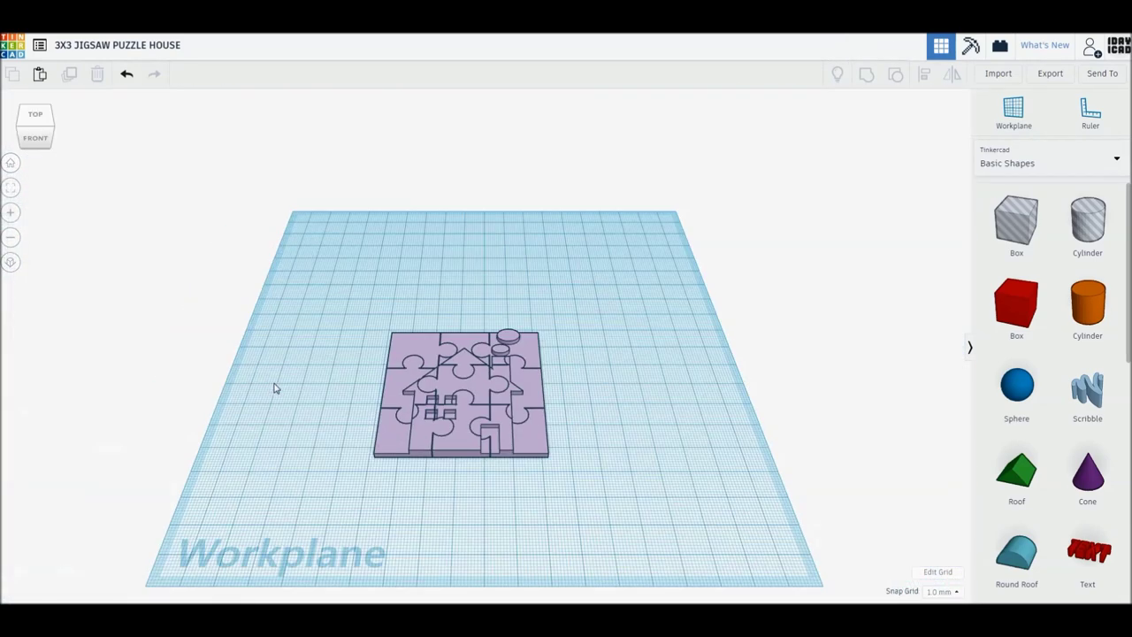
pyautogui.moveTo(259, 378); pyautogui.dragTo(382, 383, button='right')
pyautogui.hotkey('ctrl', 'a')
pyautogui.moveTo(566, 354); pyautogui.dragTo(581, 375)
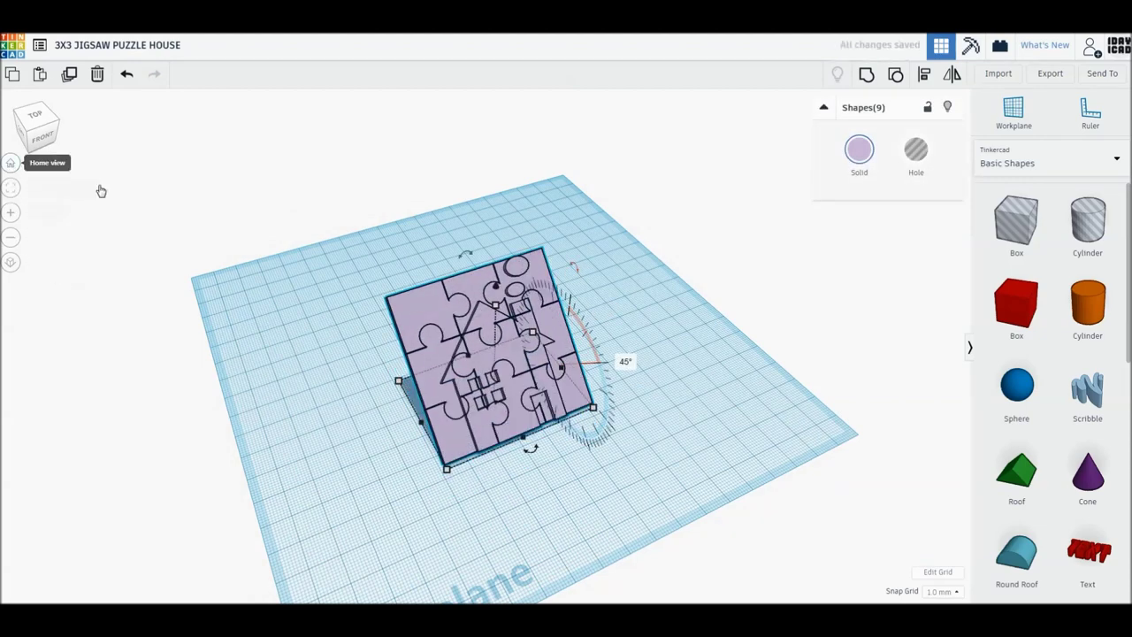
pyautogui.click(10, 163)
pyautogui.moveTo(516, 409); pyautogui.dragTo(540, 408)
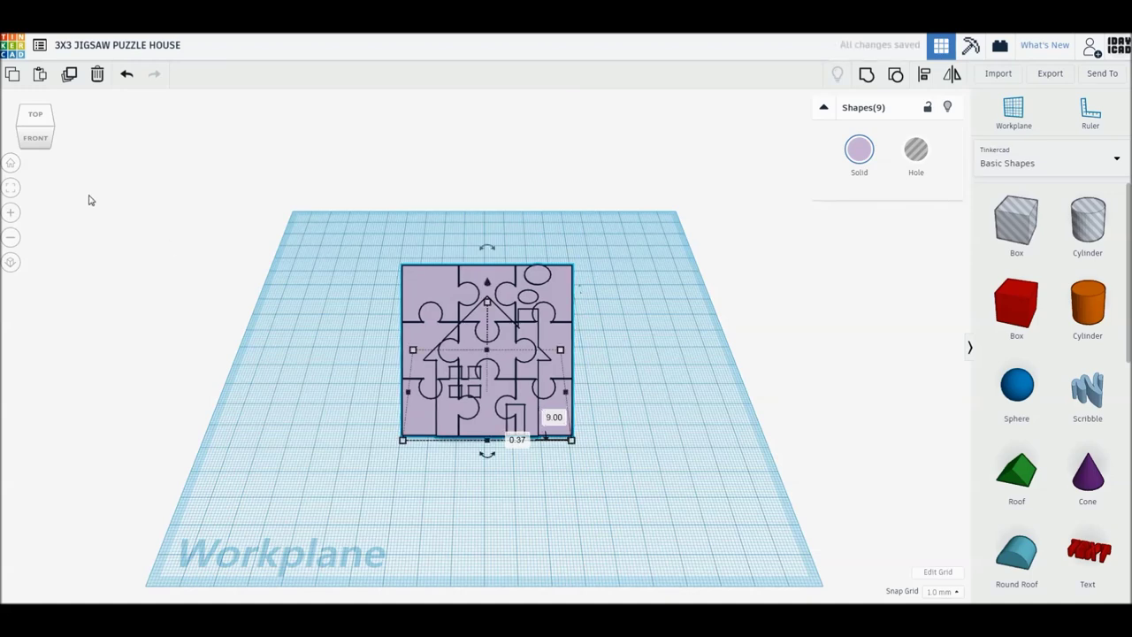
pyautogui.click(10, 188)
# Deselect and zoom in to view the finished house jigsaw puzzle
pyautogui.click(89, 336)
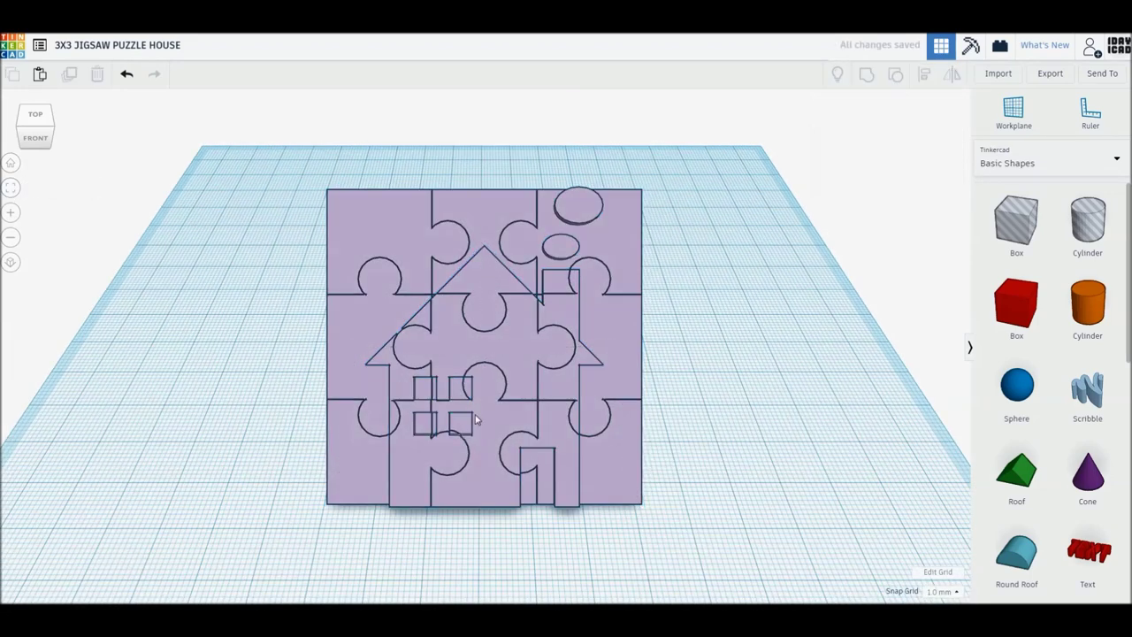
pyautogui.scroll(-4, 493, 405)
pyautogui.scroll(1, 492, 405)
pyautogui.scroll(1, 493, 404)
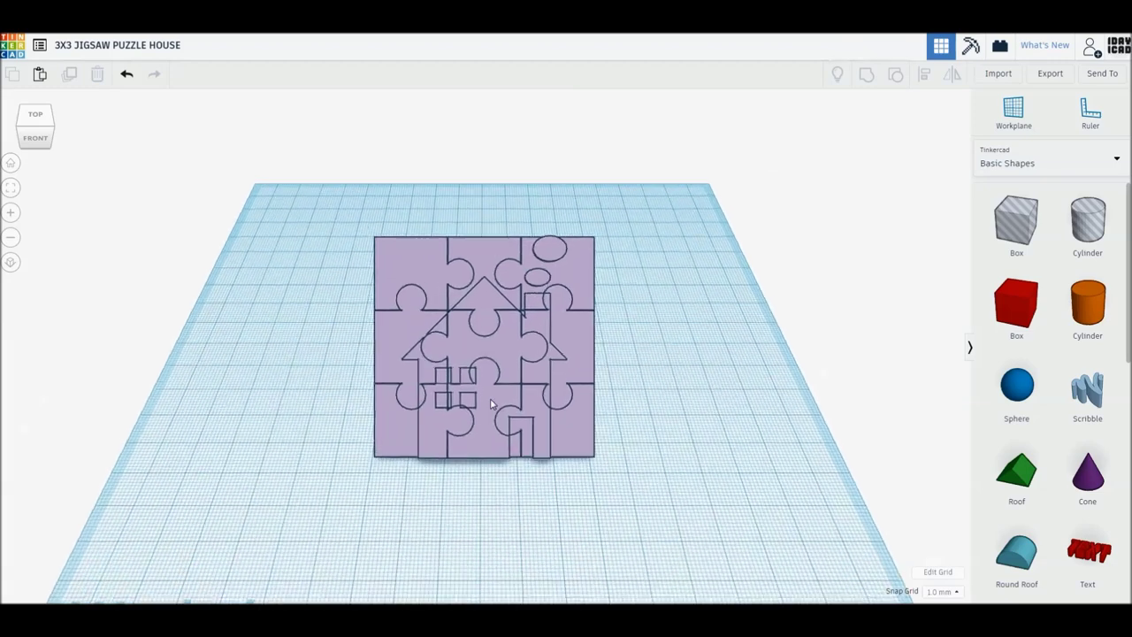
pyautogui.scroll(1, 493, 404)
pyautogui.scroll(1, 493, 404)
pyautogui.scroll(1, 493, 404)
pyautogui.scroll(1, 493, 404)
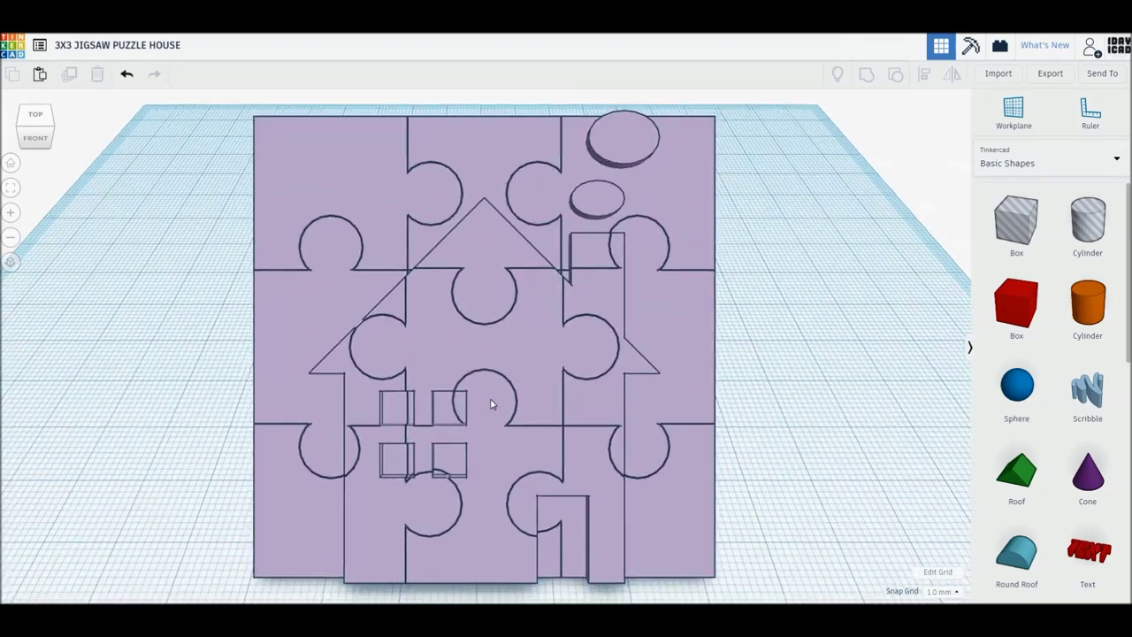